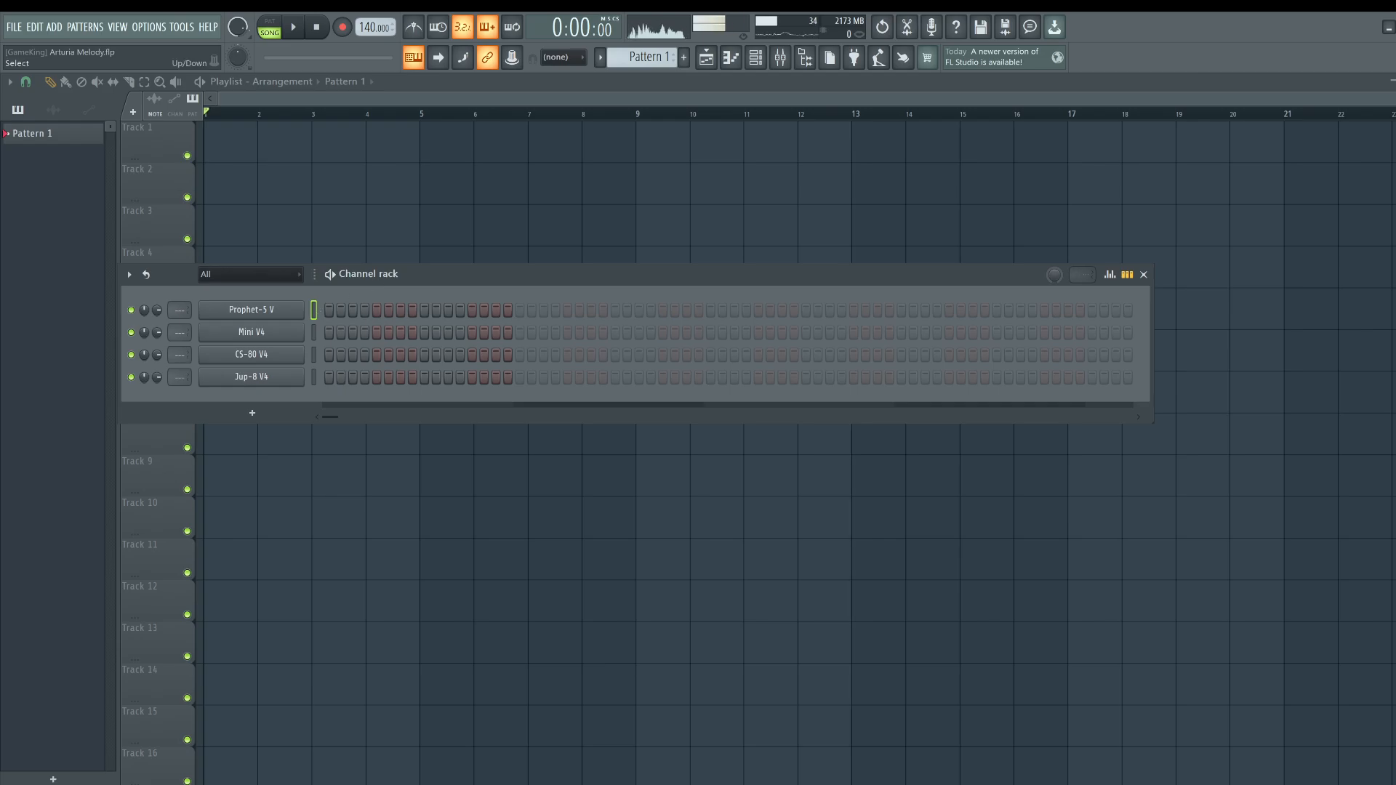
Step: Look over the Prophet-5 V synth and check the Default template in its preset list
click(284, 311)
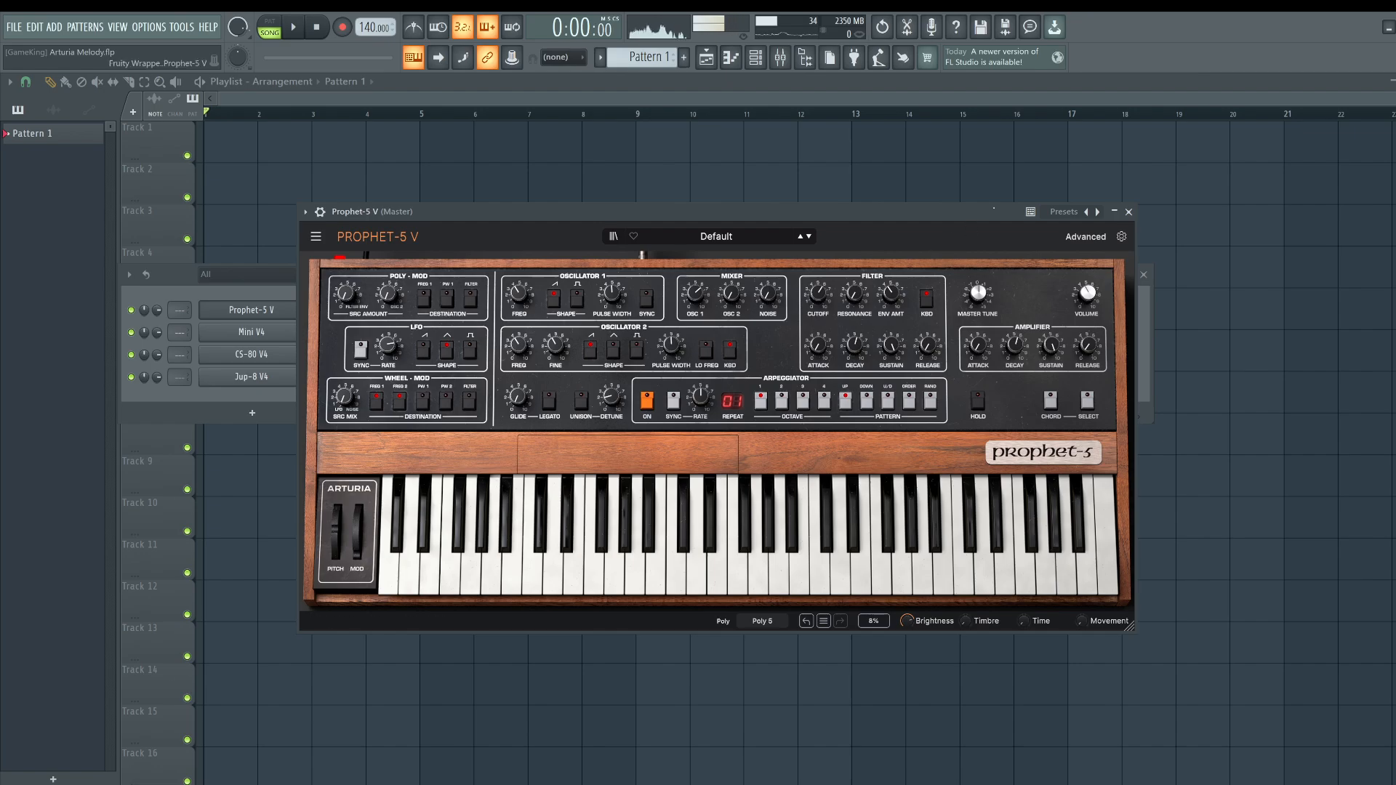
click(1128, 212)
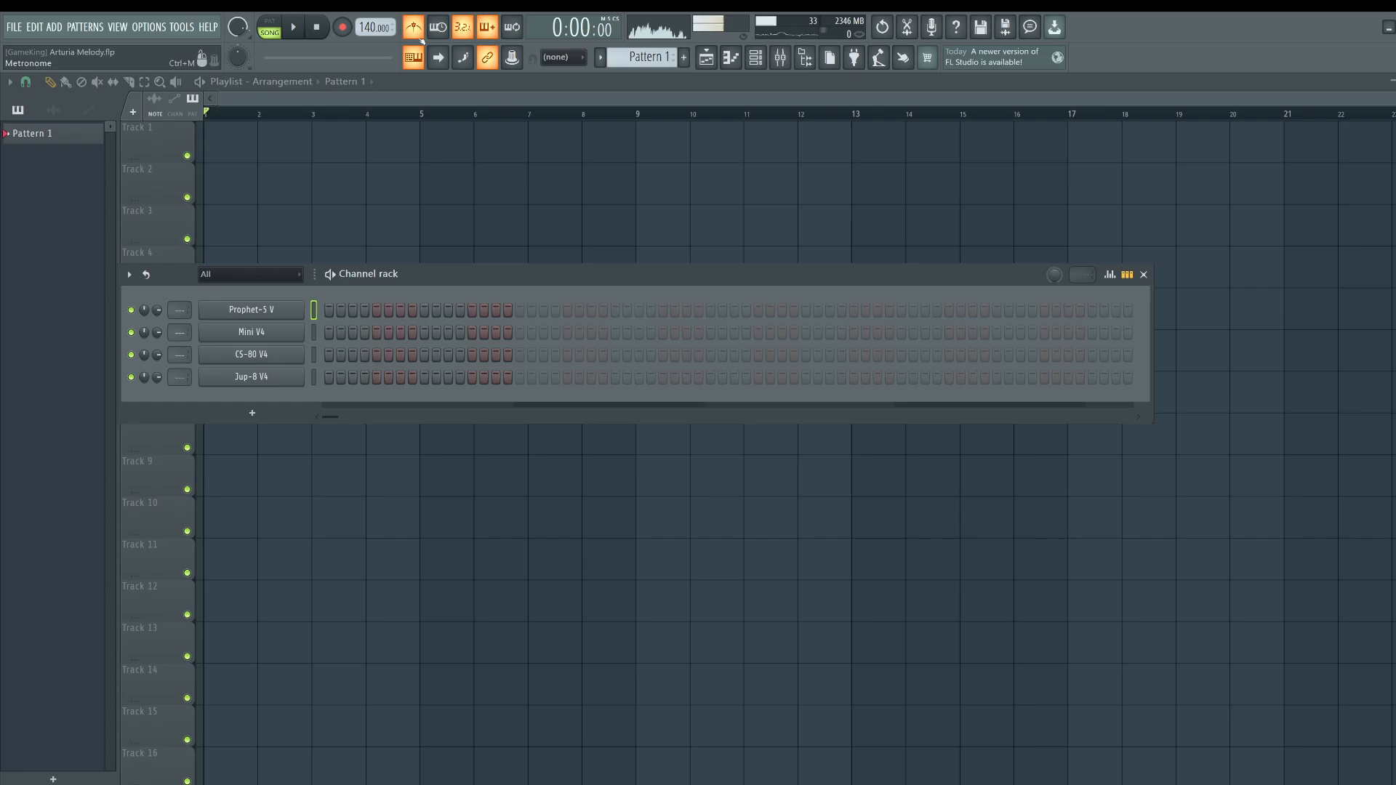
click(270, 310)
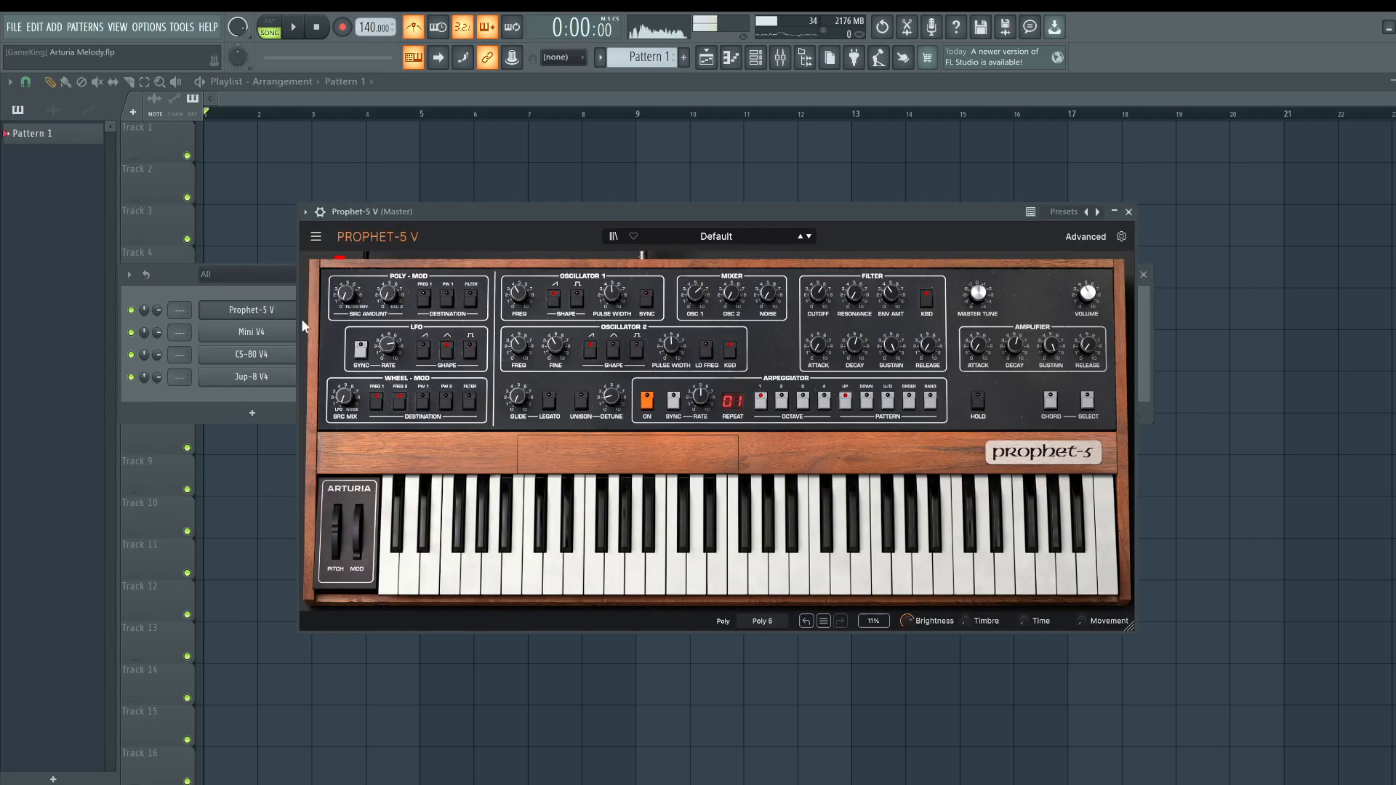
drag(528, 239, 319, 239)
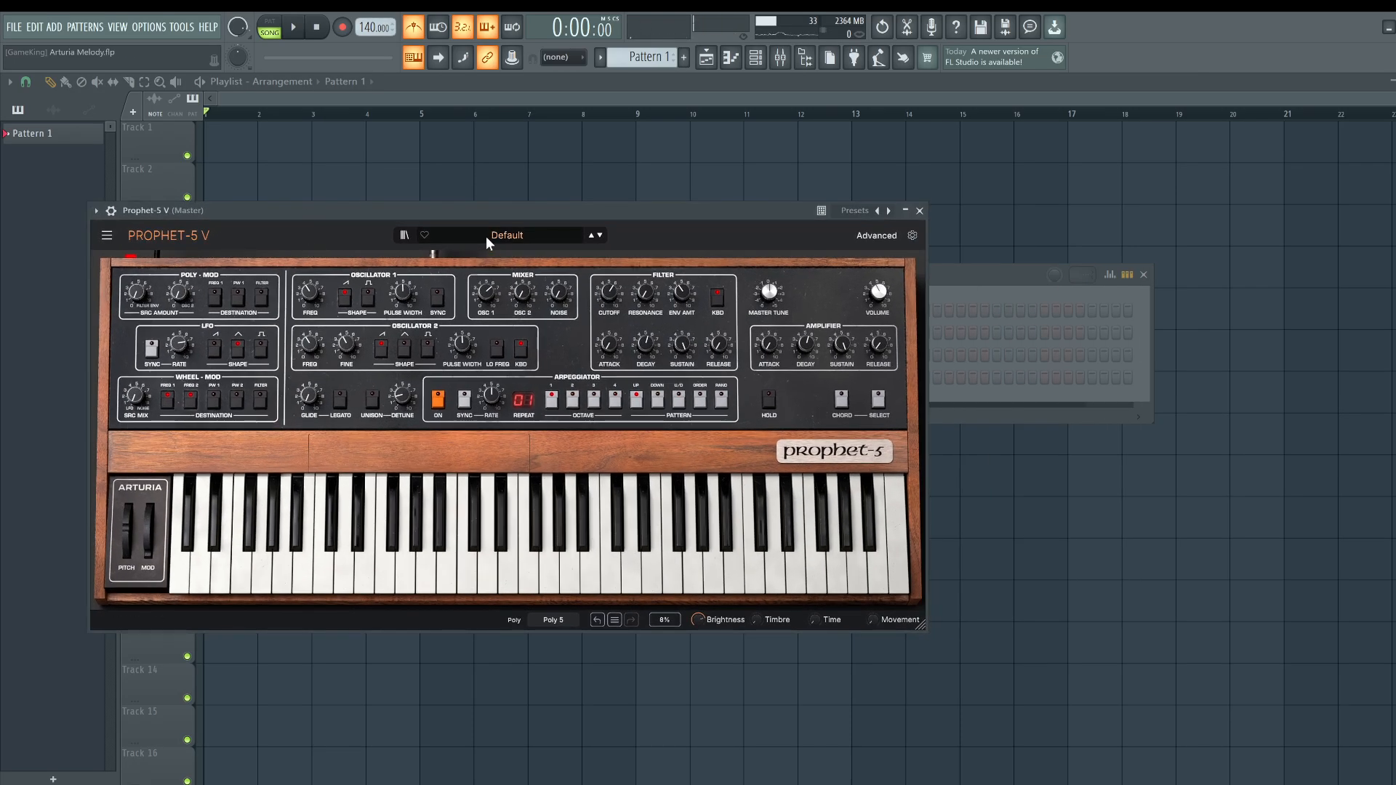
click(488, 240)
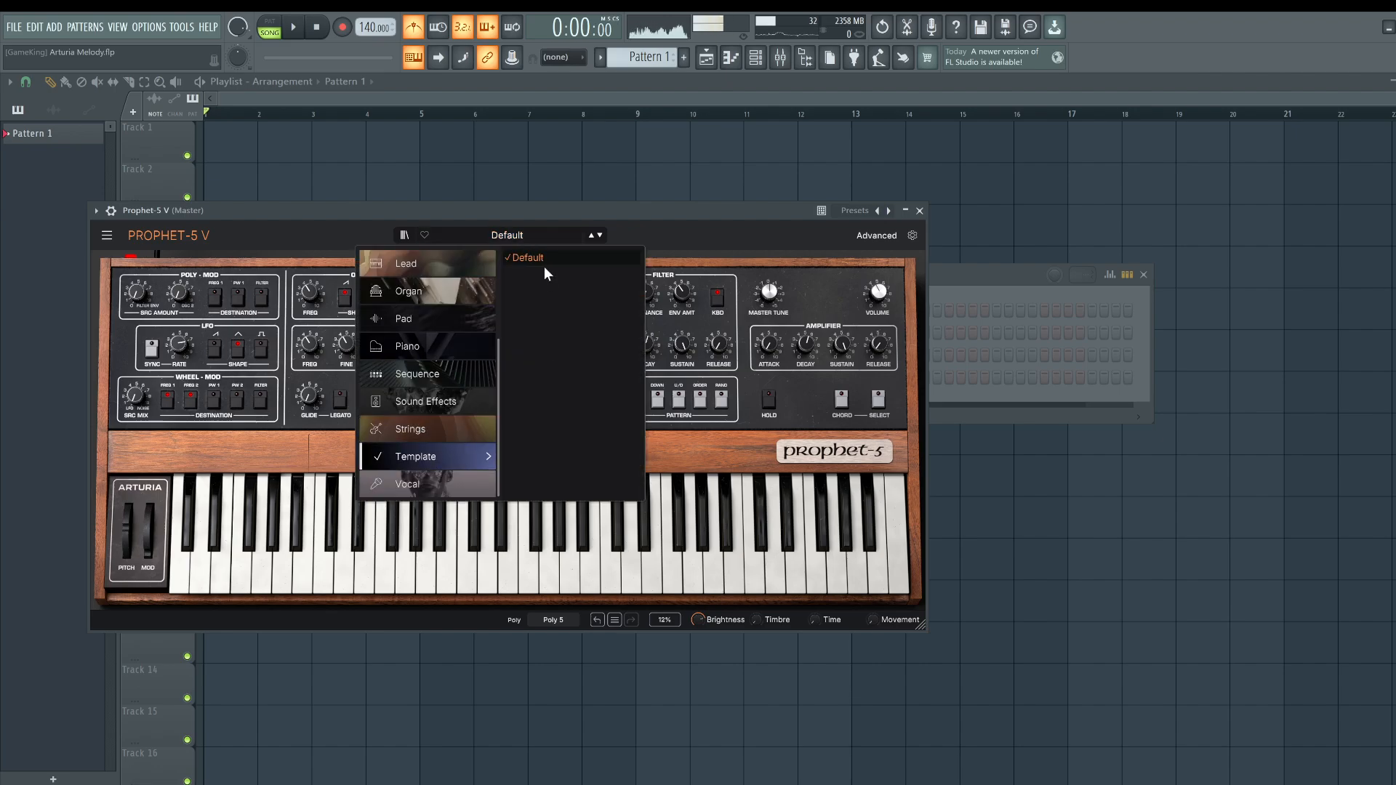
click(704, 221)
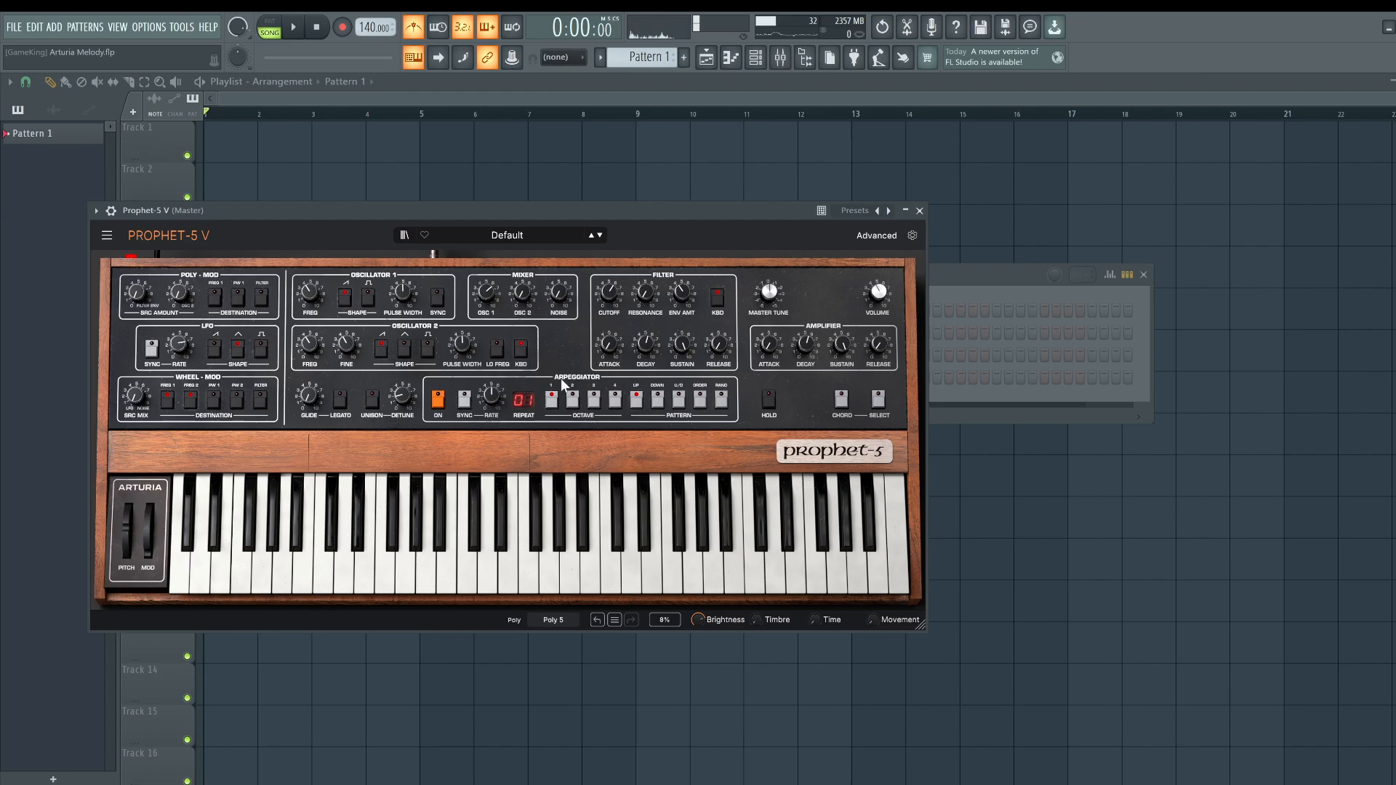
click(919, 211)
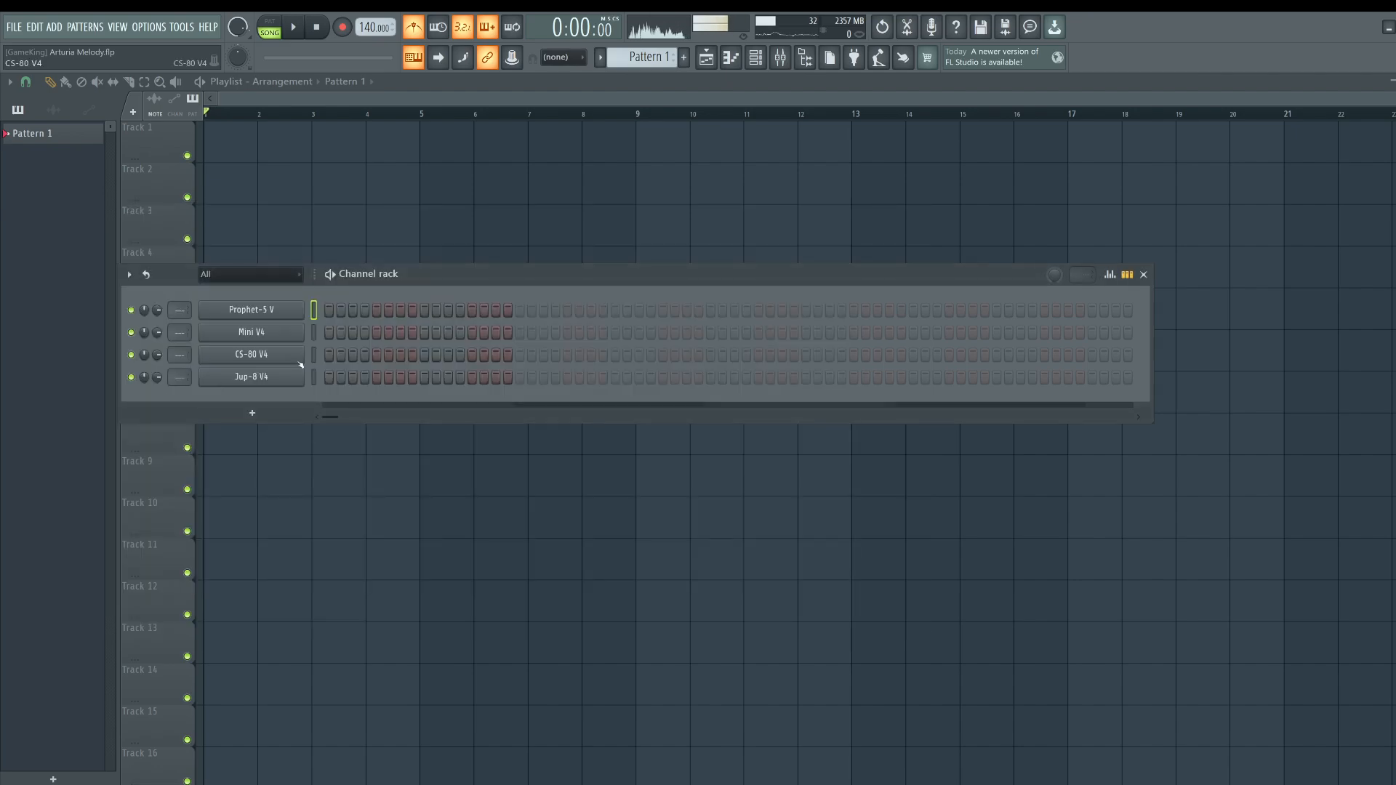
Step: Fill the first two bars of the Prophet-5 V piano roll with eight back-to-back C4 notes
right_click(303, 301)
click(334, 308)
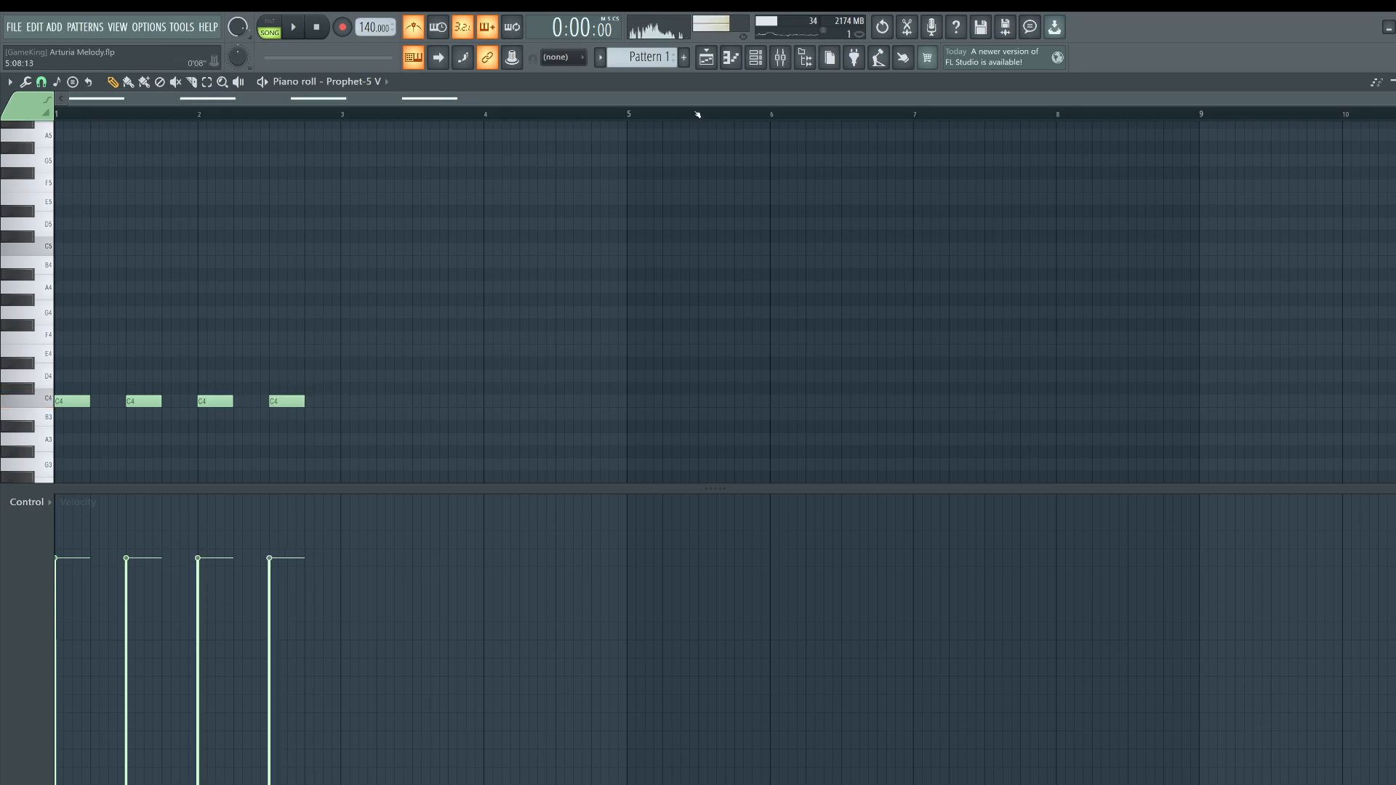
drag(459, 361, 98, 396)
key(ctrl+d)
Step: Reopen the Prophet-5 V window over the piano roll and turn off the metronome
click(755, 56)
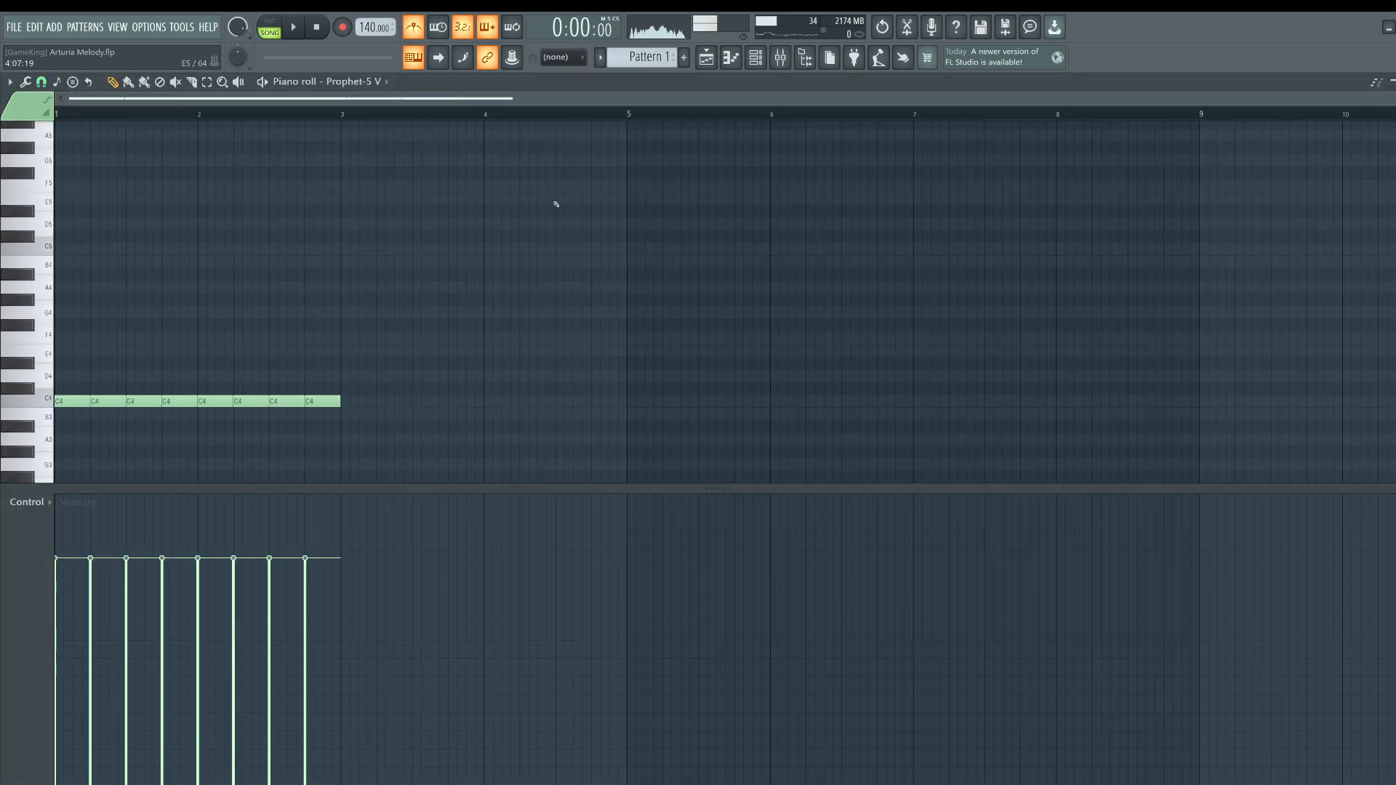
click(749, 58)
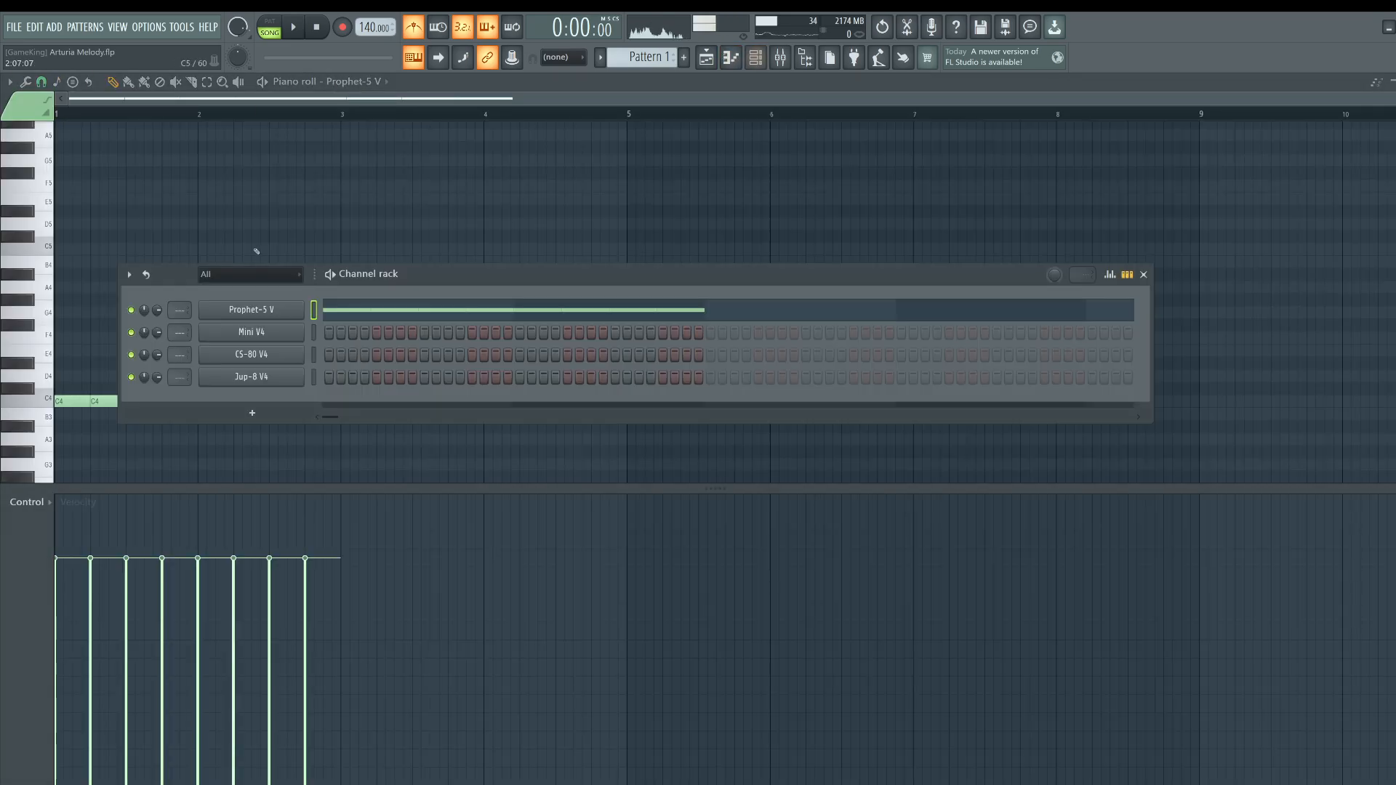
click(246, 309)
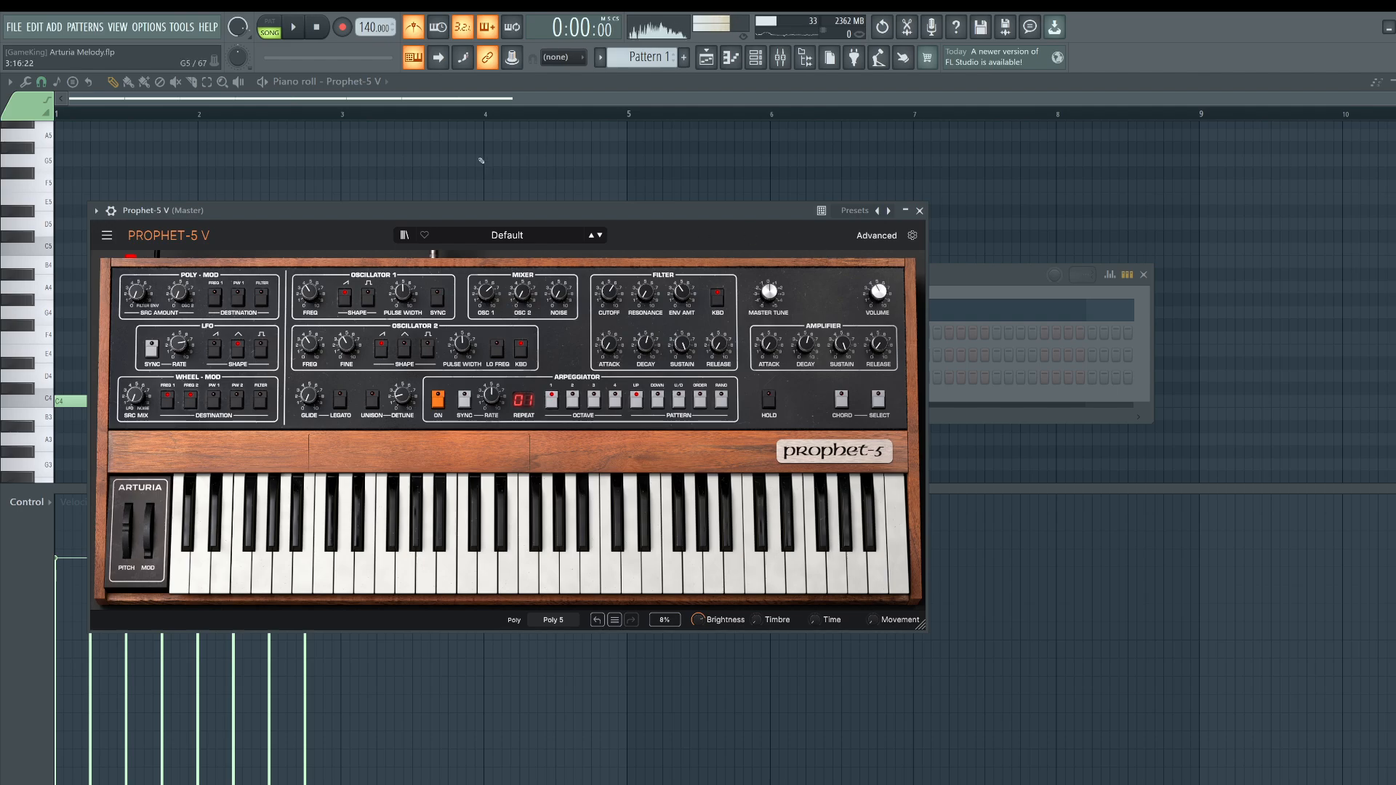
drag(341, 211, 455, 218)
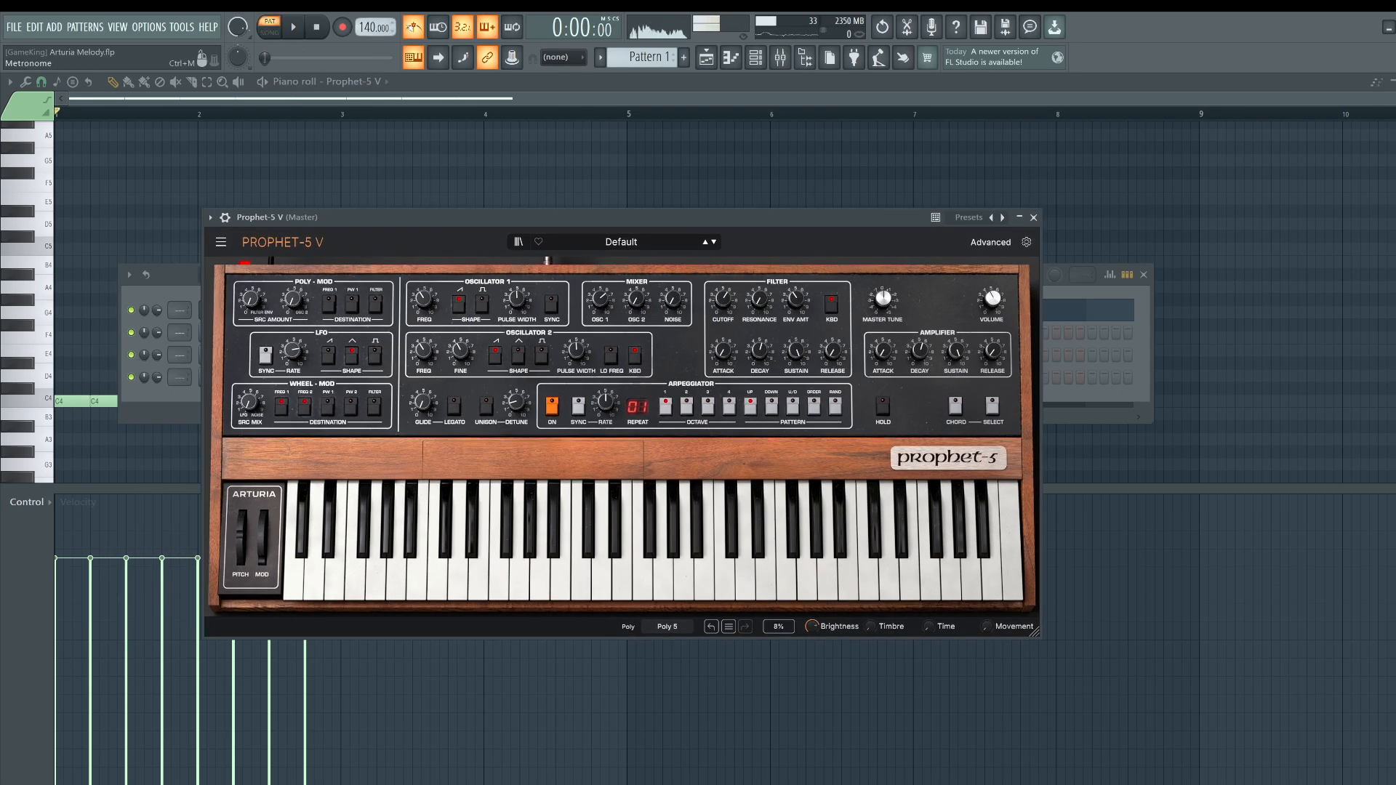
click(412, 27)
Step: Raise every second C4 note one octave to C5 in the piano roll and play the pattern
key(space)
key(F7)
key(space)
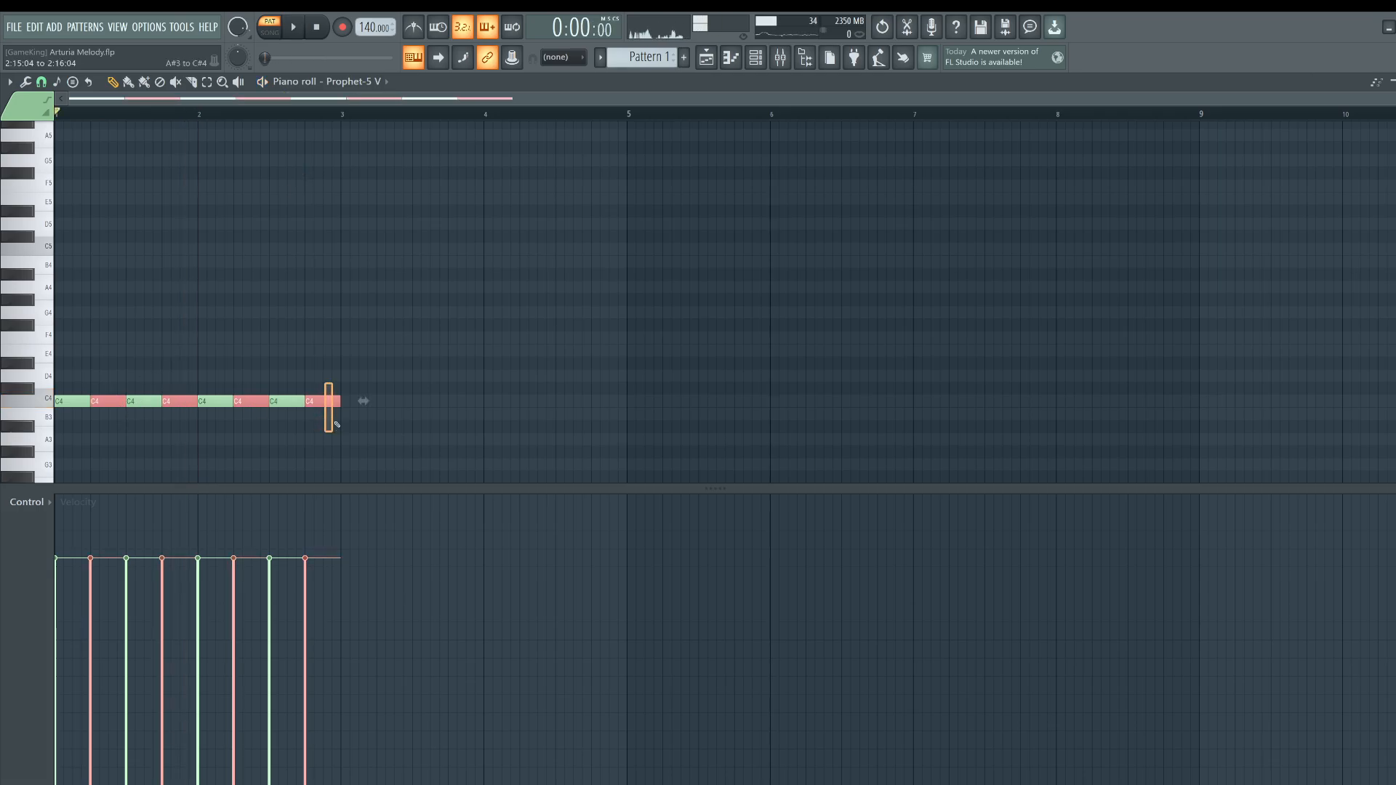
key(ctrl+Up)
key(space)
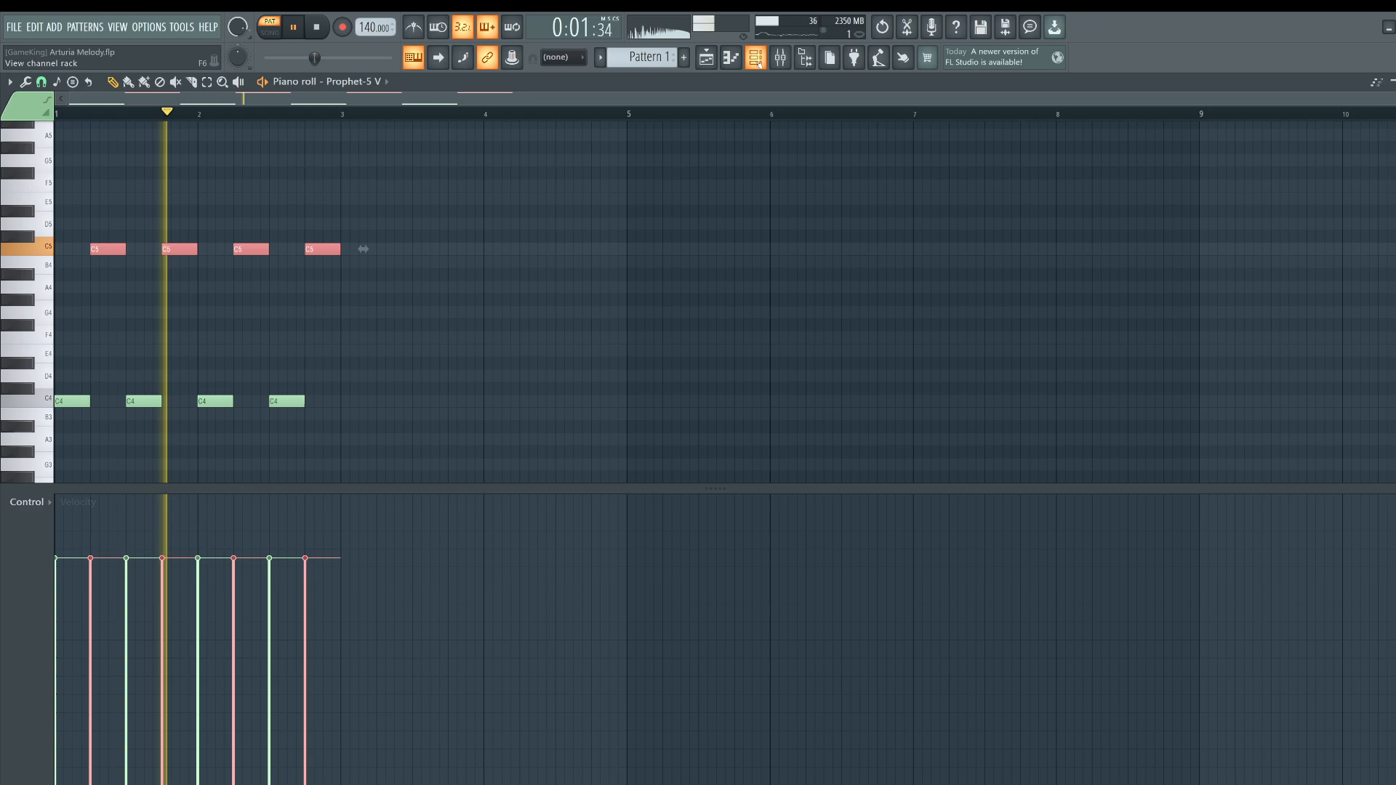
Step: Stop playback, reopen the Prophet-5 V synth and play the pattern again while its controls are in view
key(F6)
key(space)
click(286, 311)
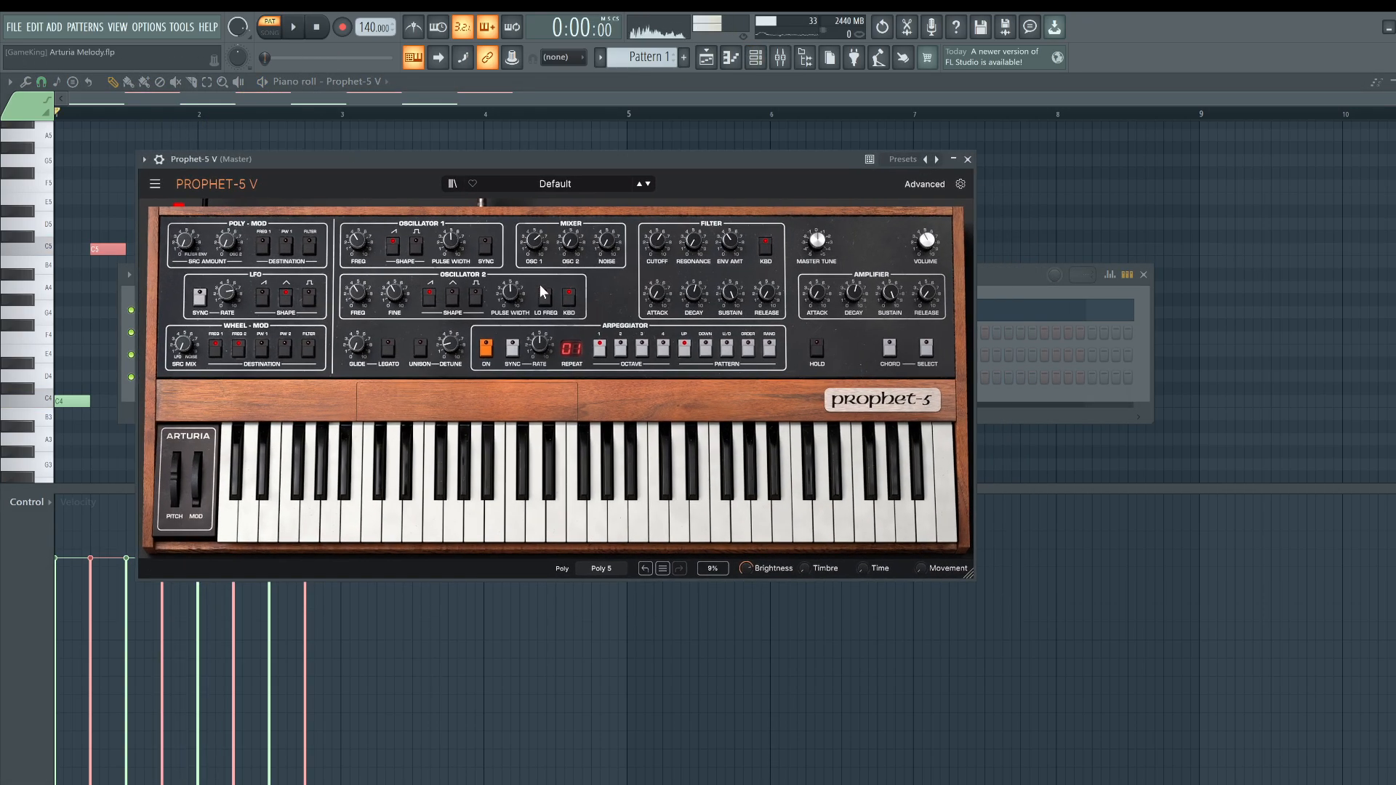
key(space)
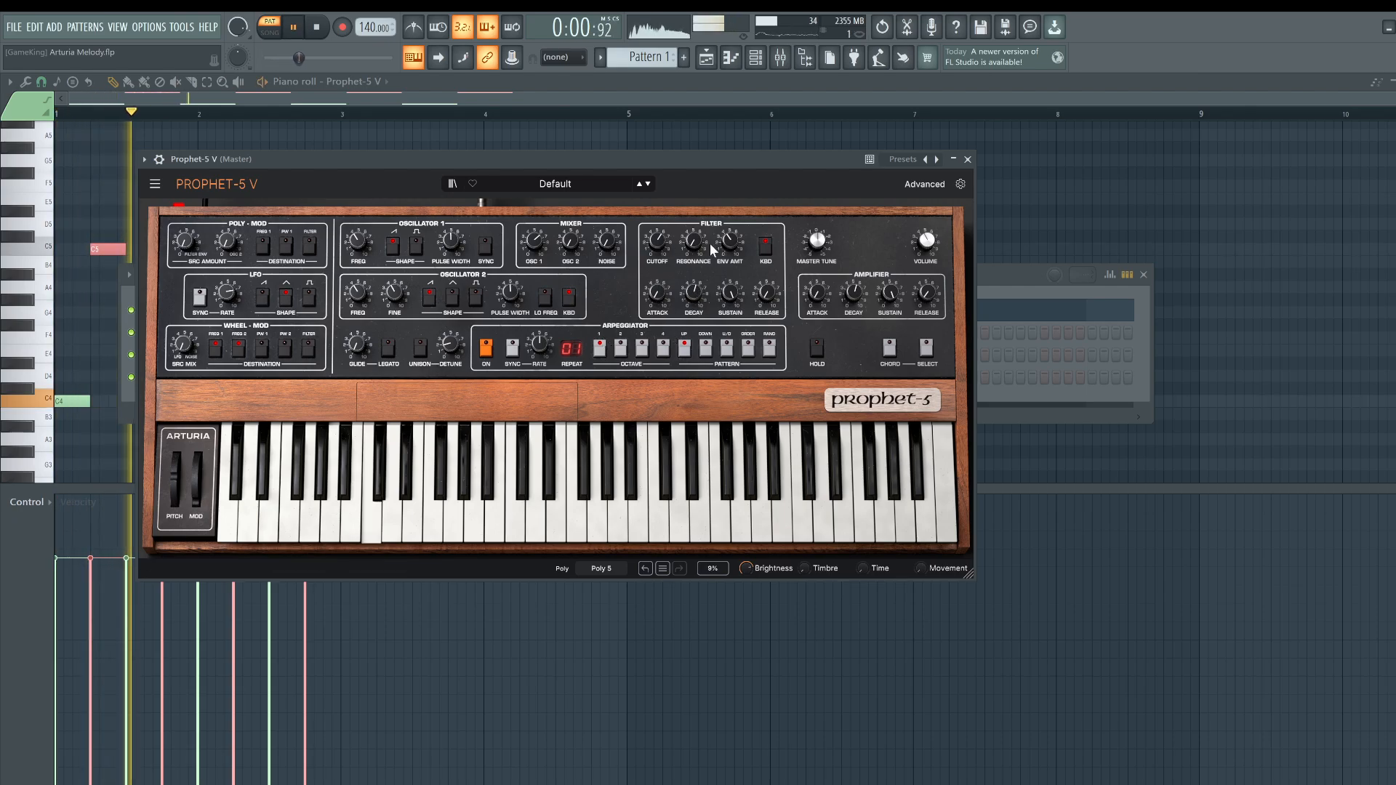
Step: Shape the Prophet-5 V filter by adjusting the cutoff and setting the attack to 0.074 s and the envelope amount to 3.88
drag(657, 242, 729, 250)
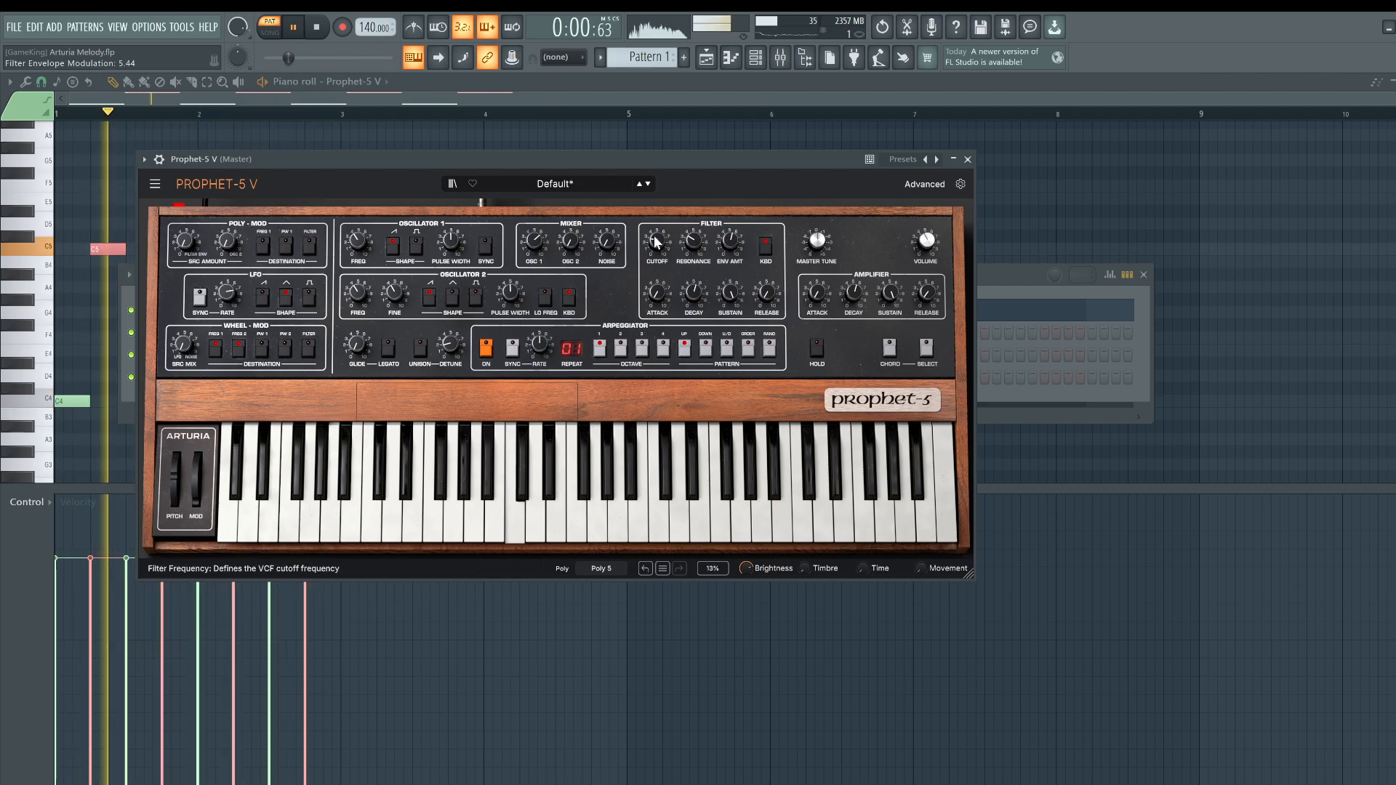
mouse_move(657, 249)
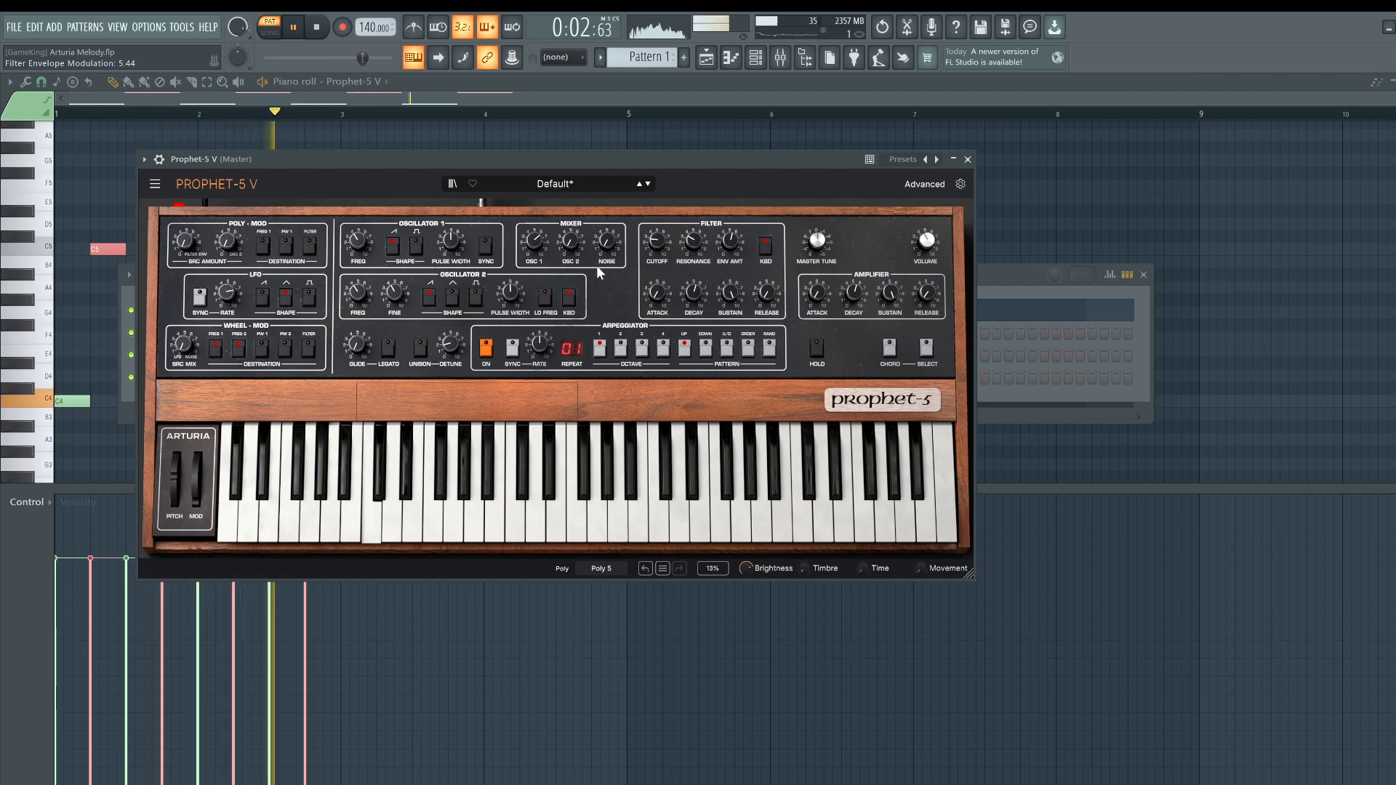
click(649, 289)
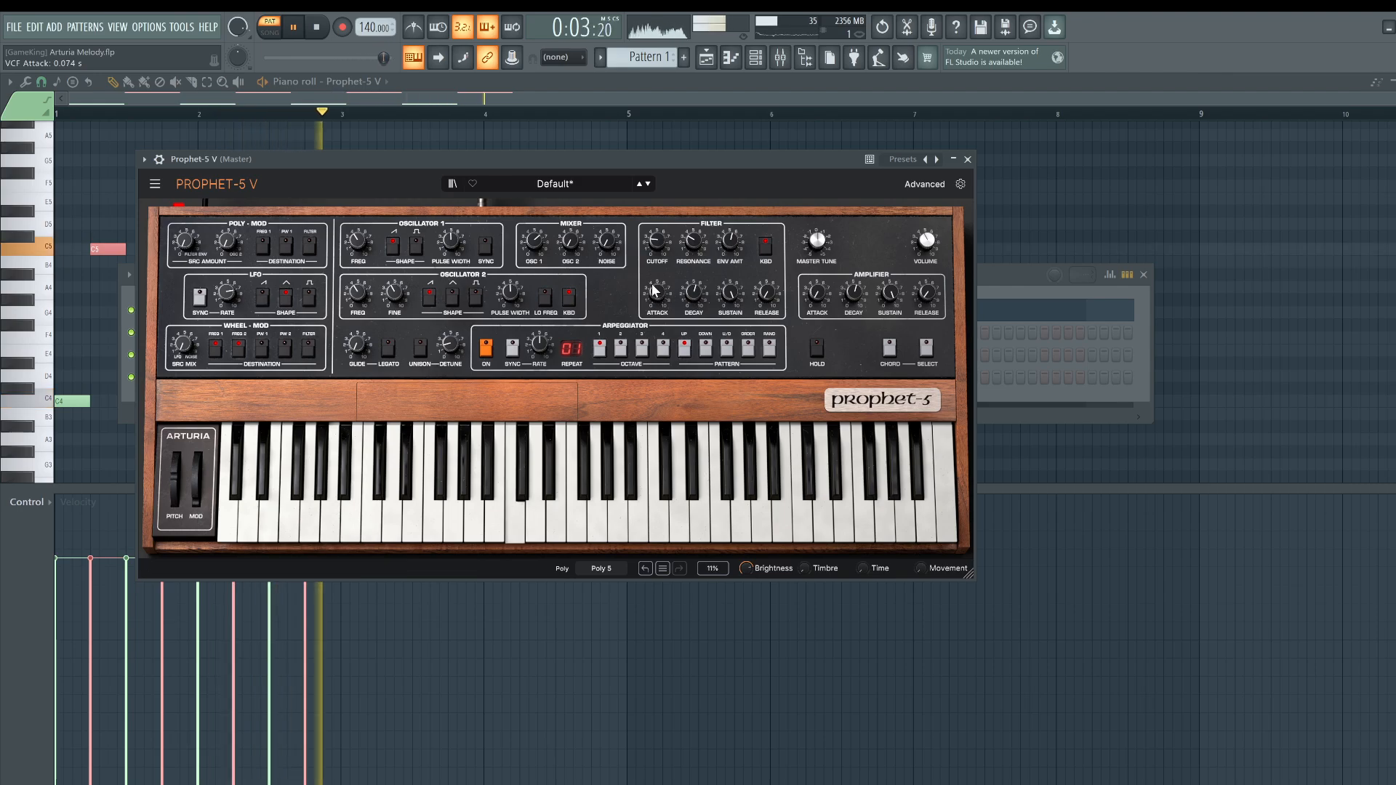
drag(727, 242, 727, 265)
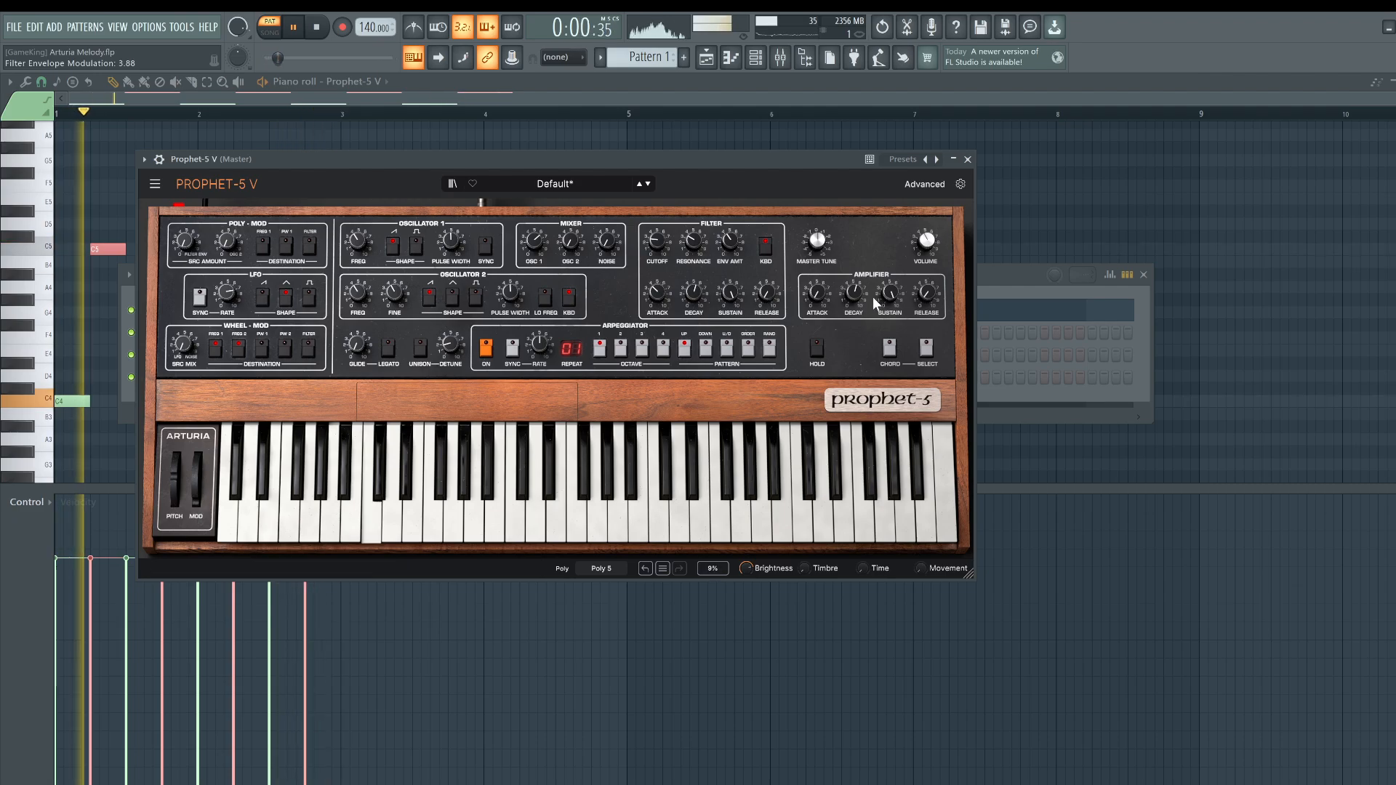
Step: Adjust the amplifier's attack and release, and set the filter release to 0.321 s
drag(822, 301, 820, 299)
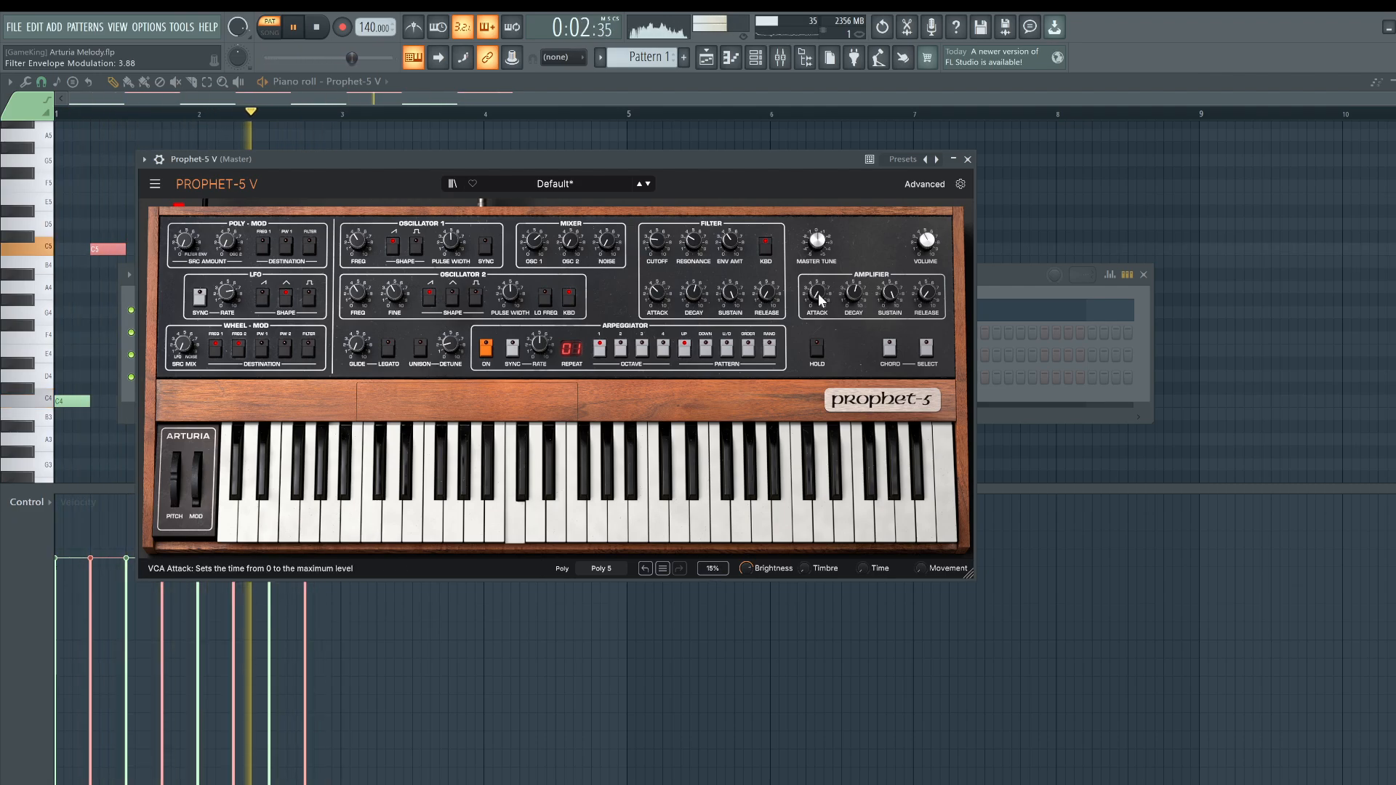
drag(933, 299, 935, 296)
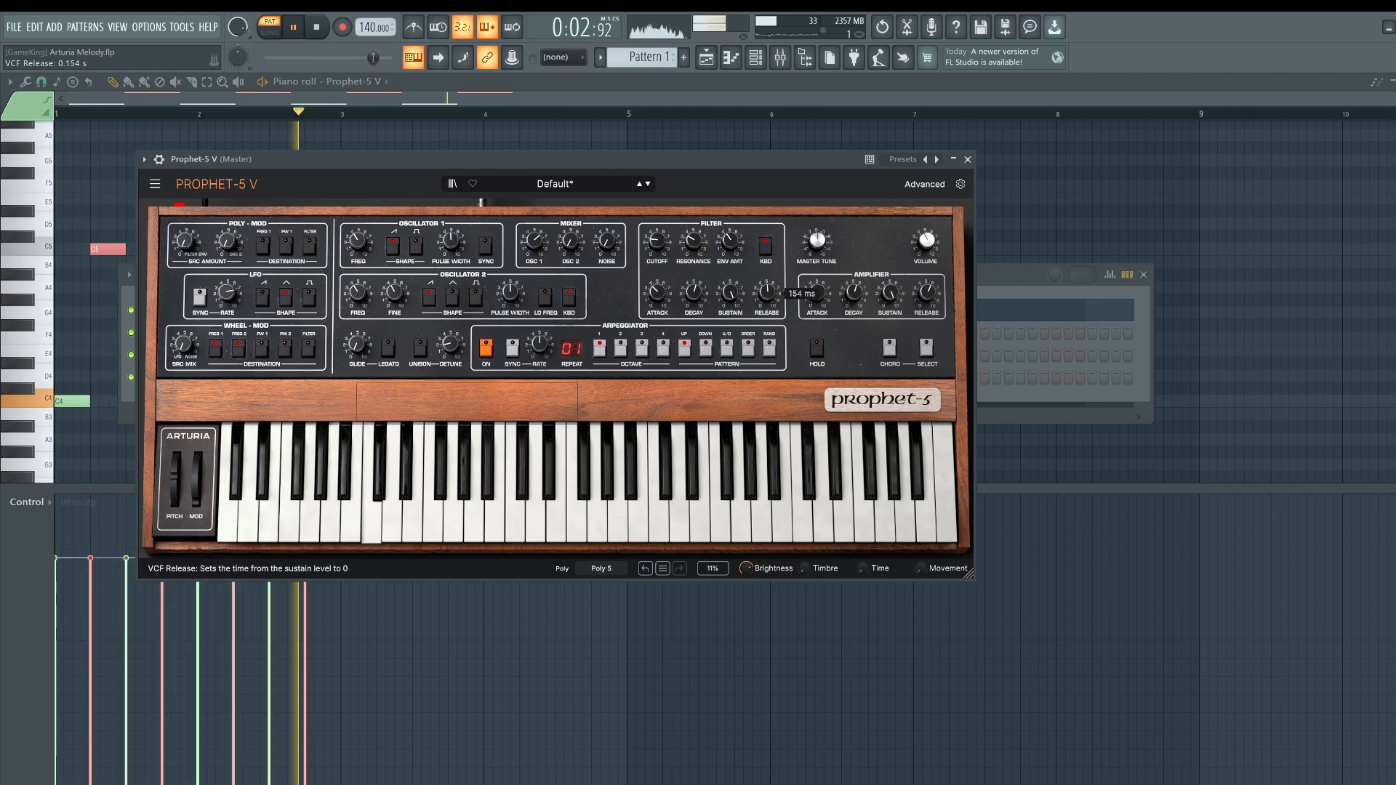
drag(768, 296, 769, 256)
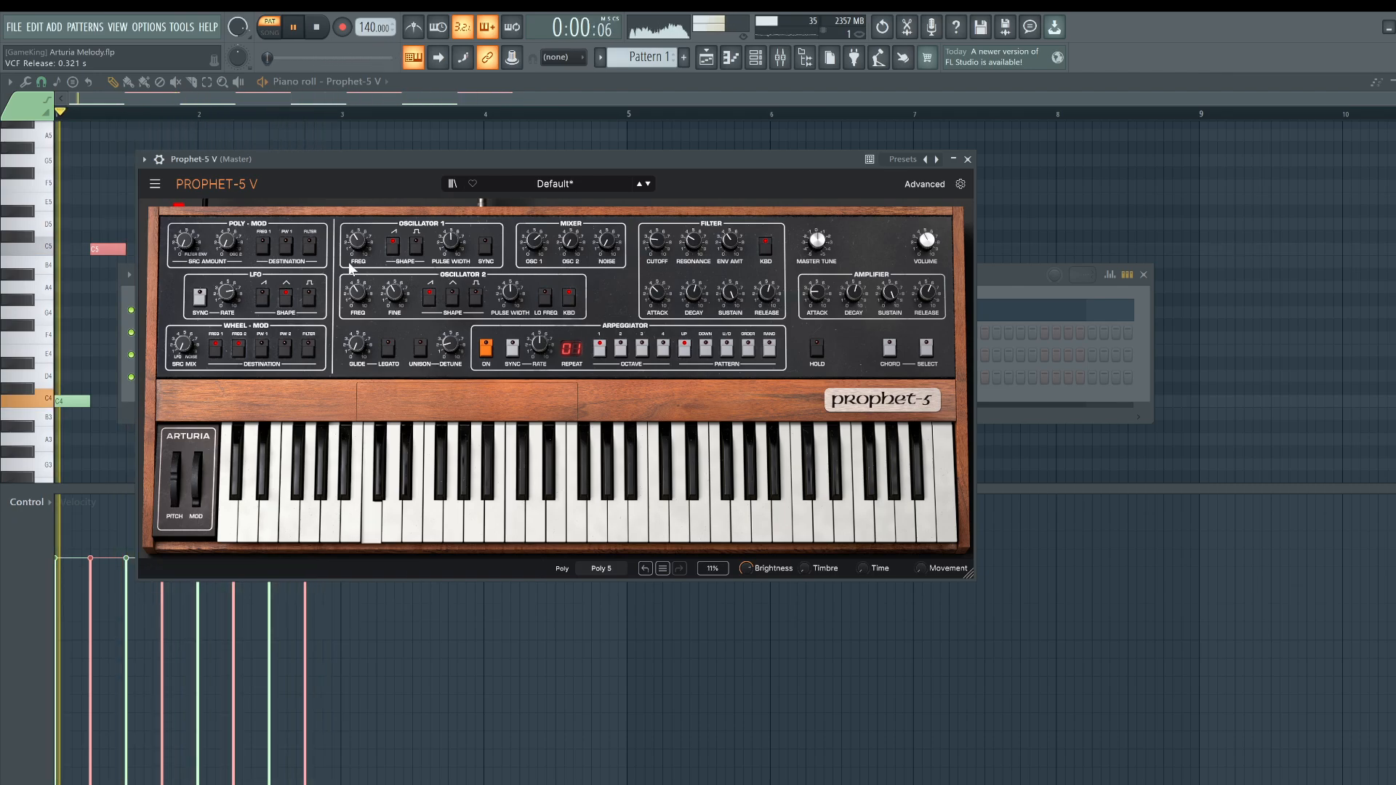
Step: Enable oscillator 2's square wave and set oscillator 1 to sawtooth with its mixer level at 5.76
click(474, 297)
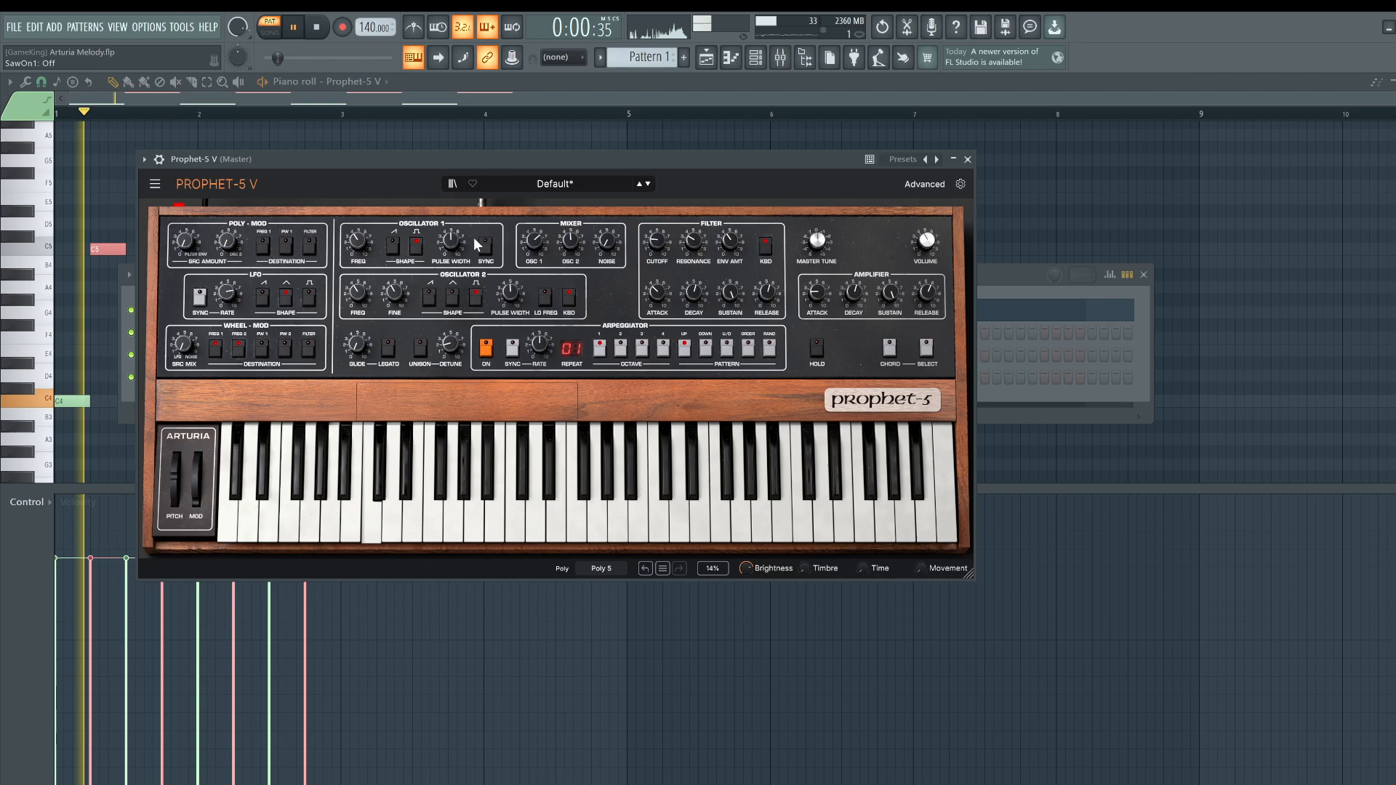
drag(535, 242, 536, 258)
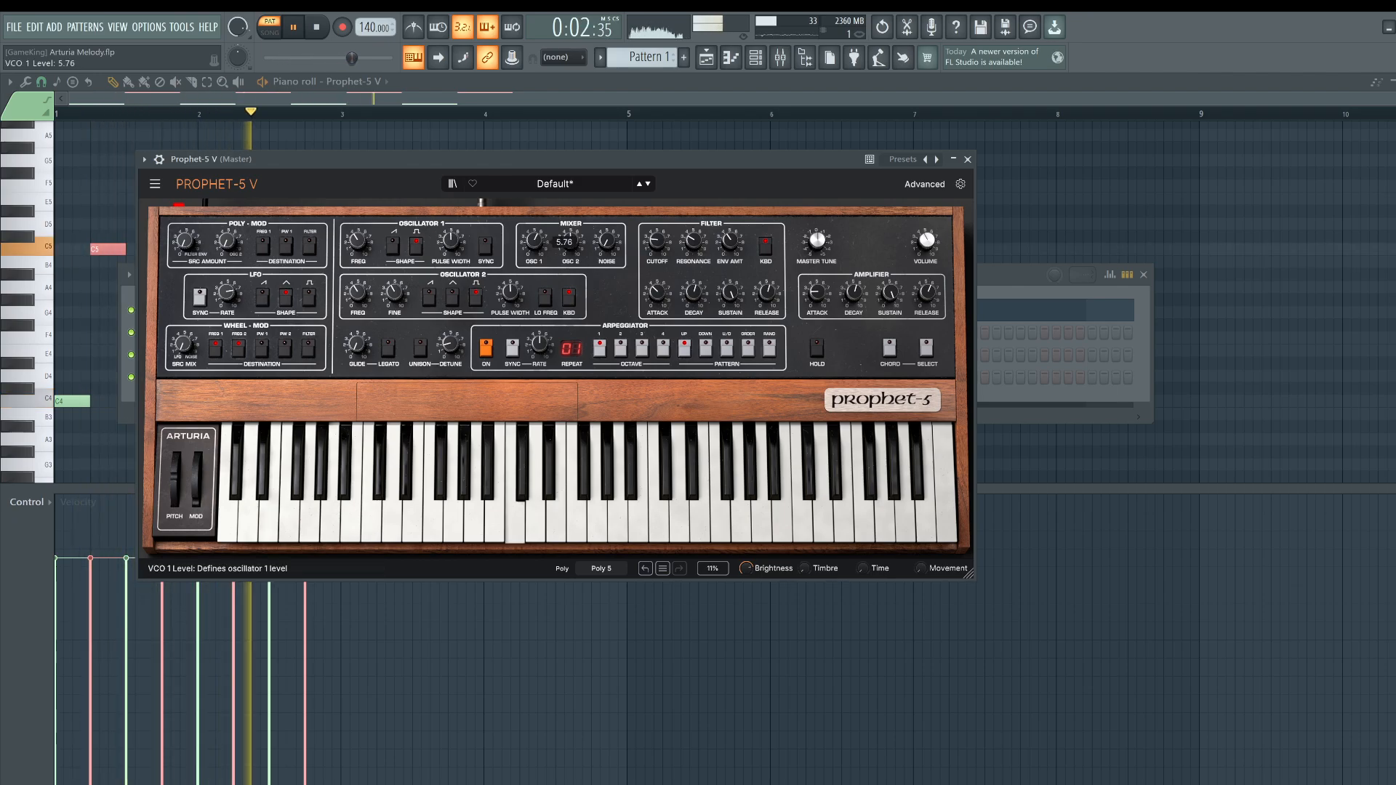
click(393, 245)
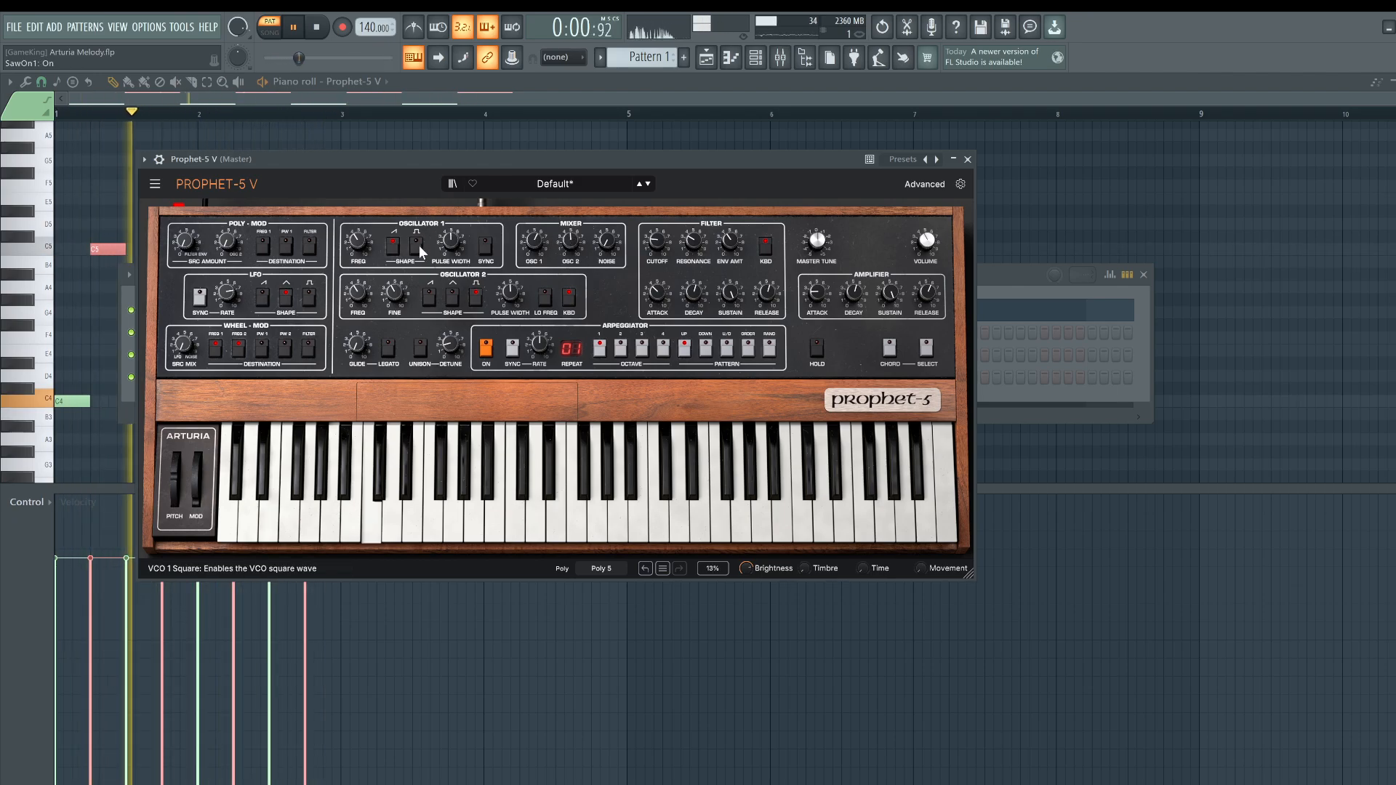
Step: Combine sawtooth and square on oscillator 2 at a frequency of 12 semitones, and fine-tune the filter cutoff
click(431, 297)
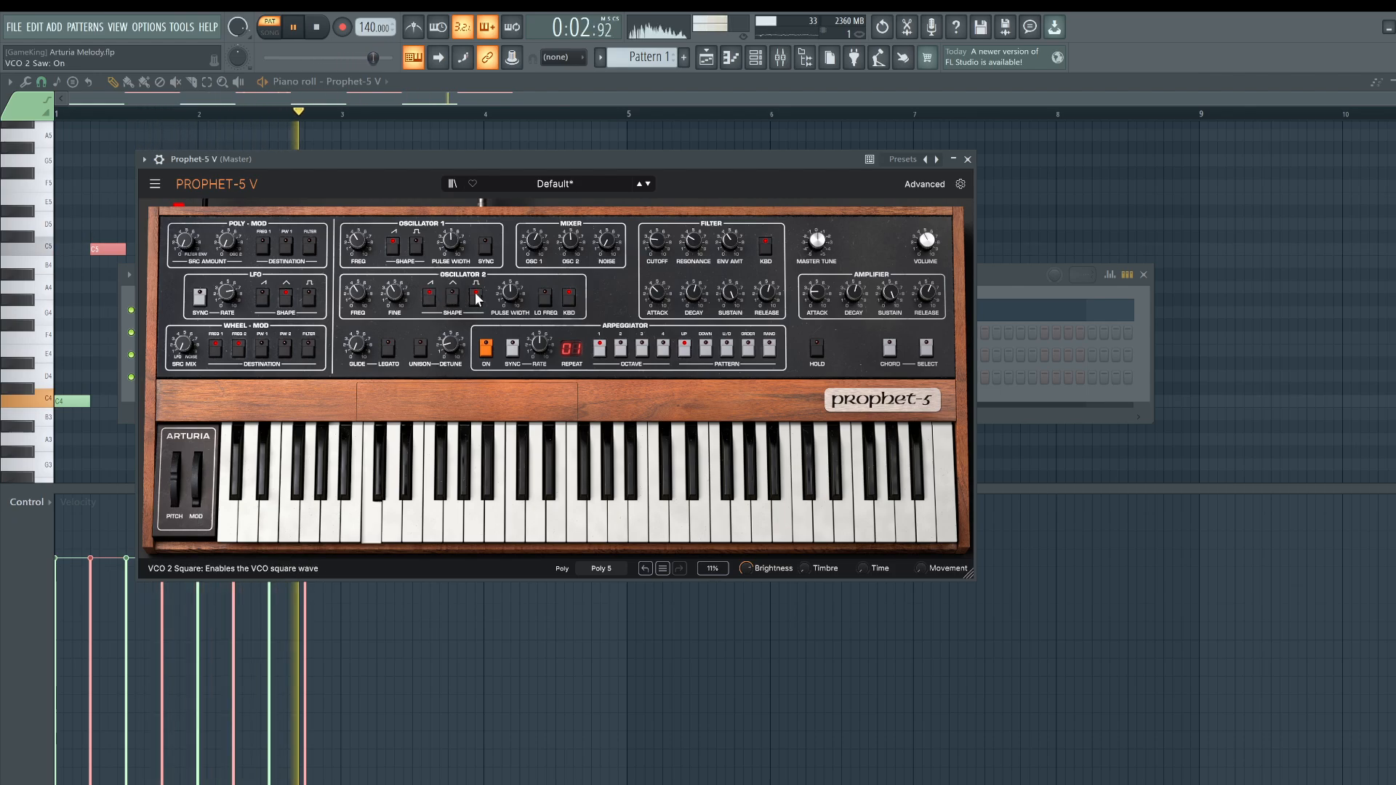
click(476, 298)
click(476, 297)
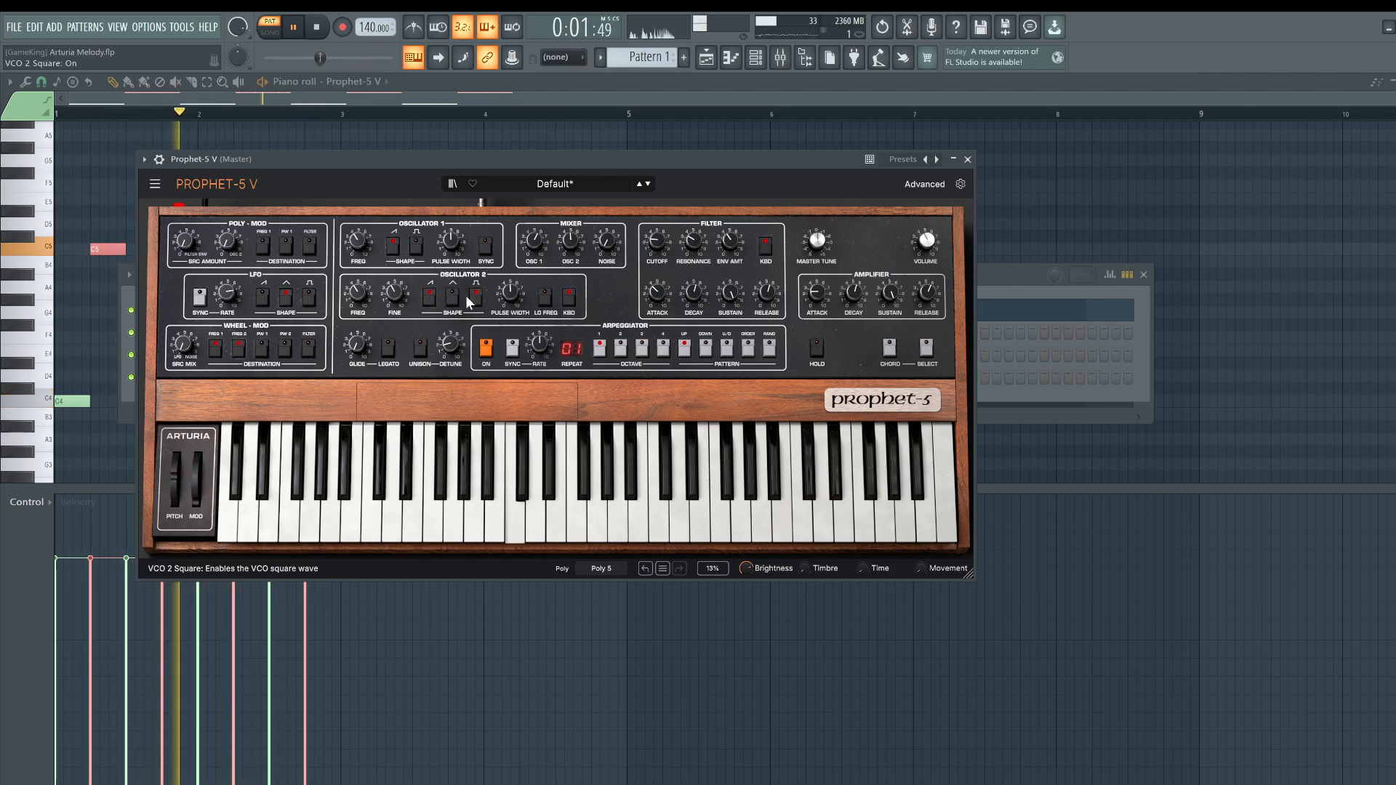
drag(357, 294, 357, 251)
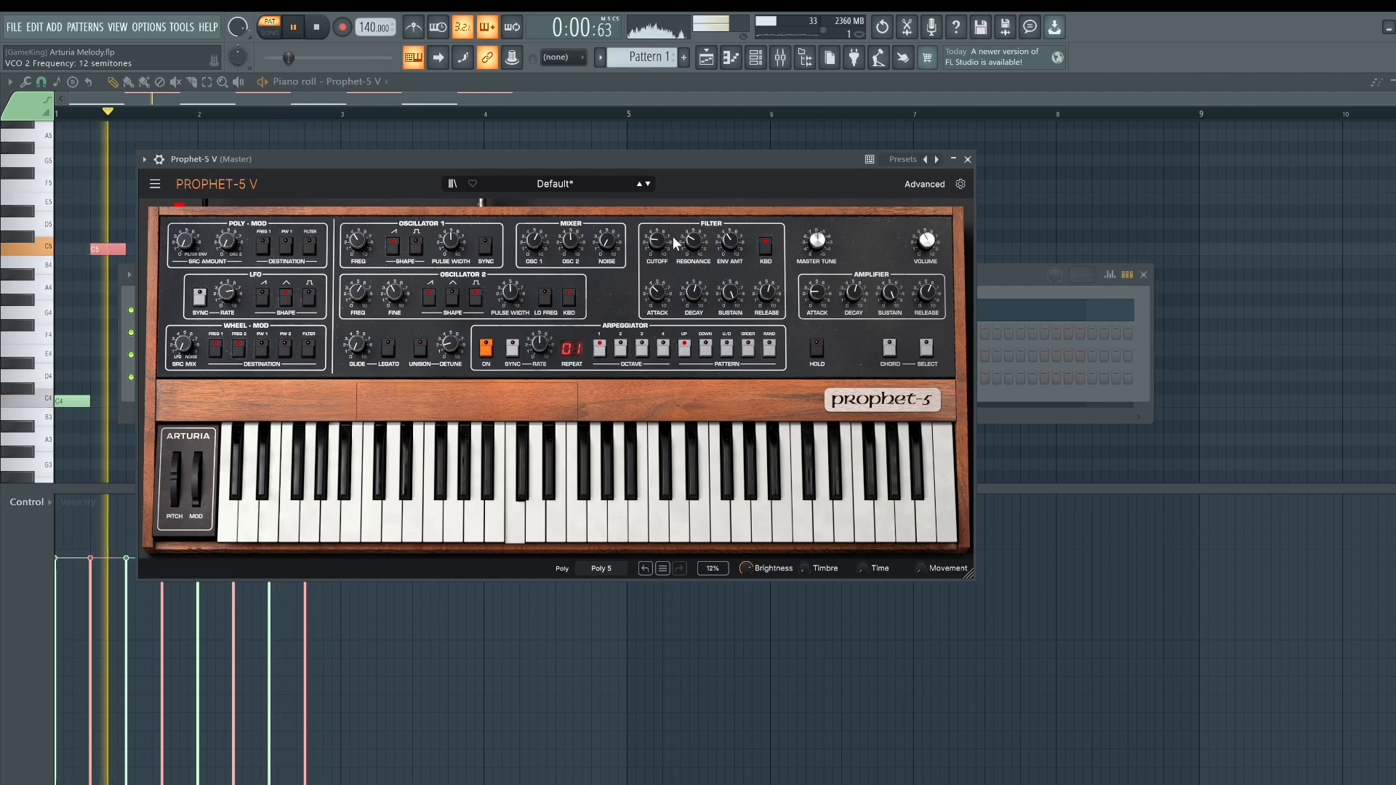
drag(659, 243, 659, 238)
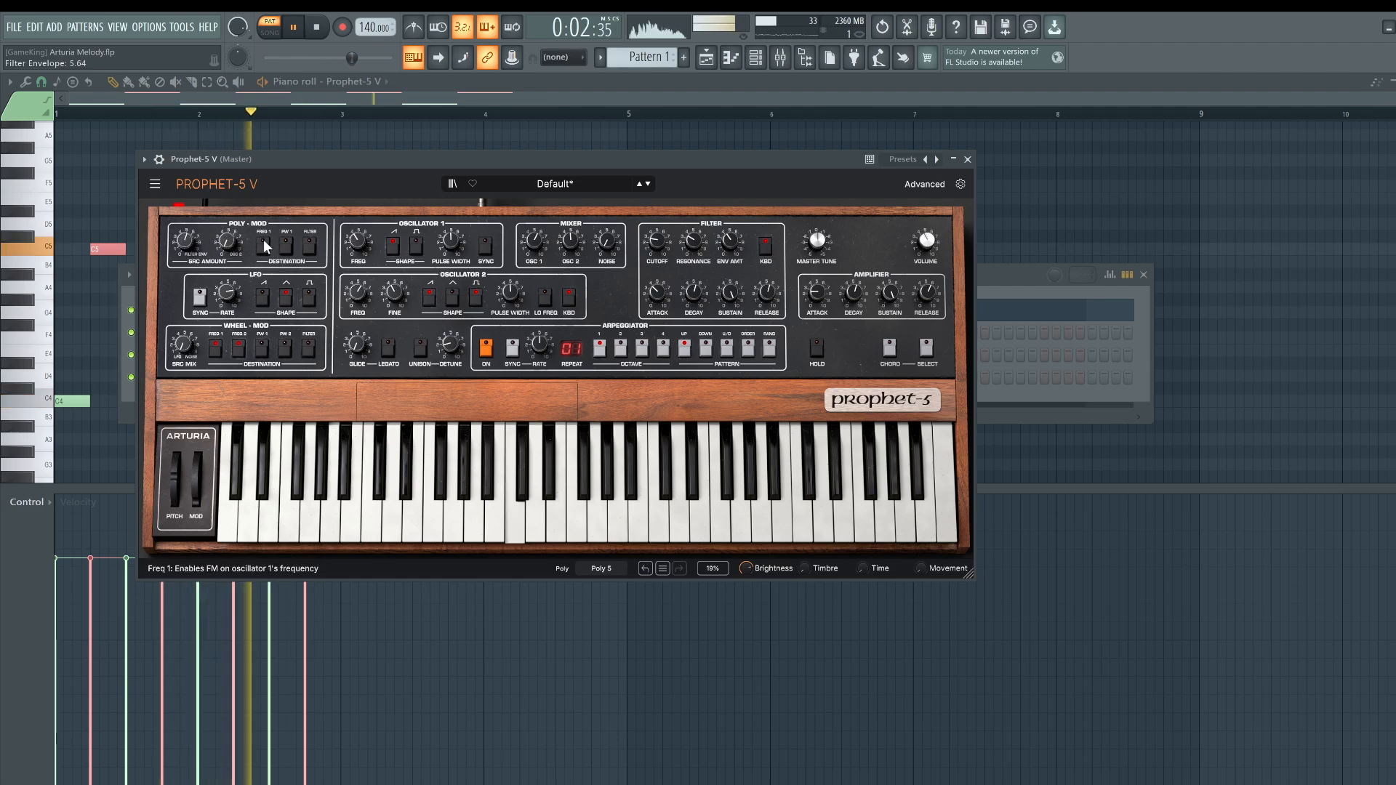
Step: Route the poly-mod to oscillator 1's frequency and set its oscillator 2 source amount to 3.84
click(265, 246)
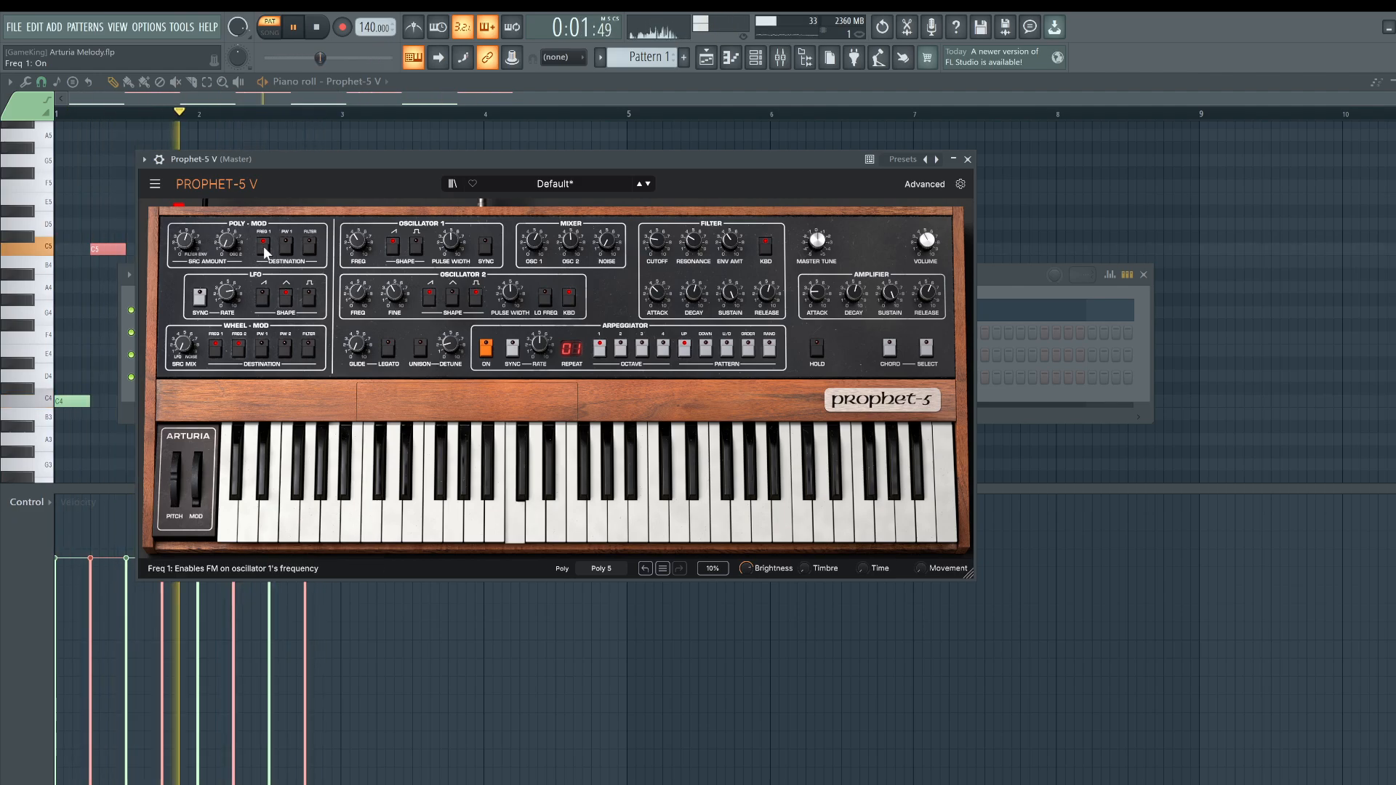
mouse_move(186, 240)
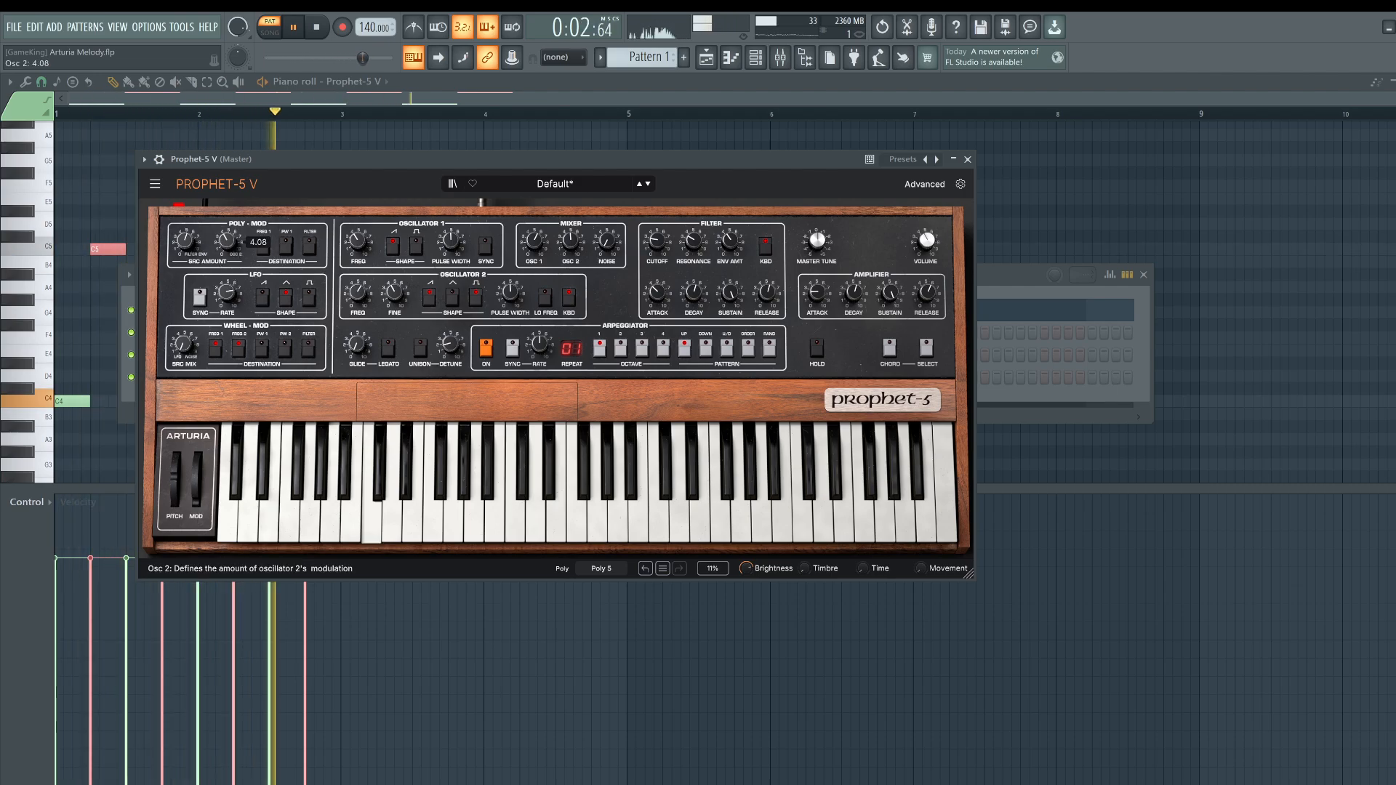
drag(229, 241, 229, 276)
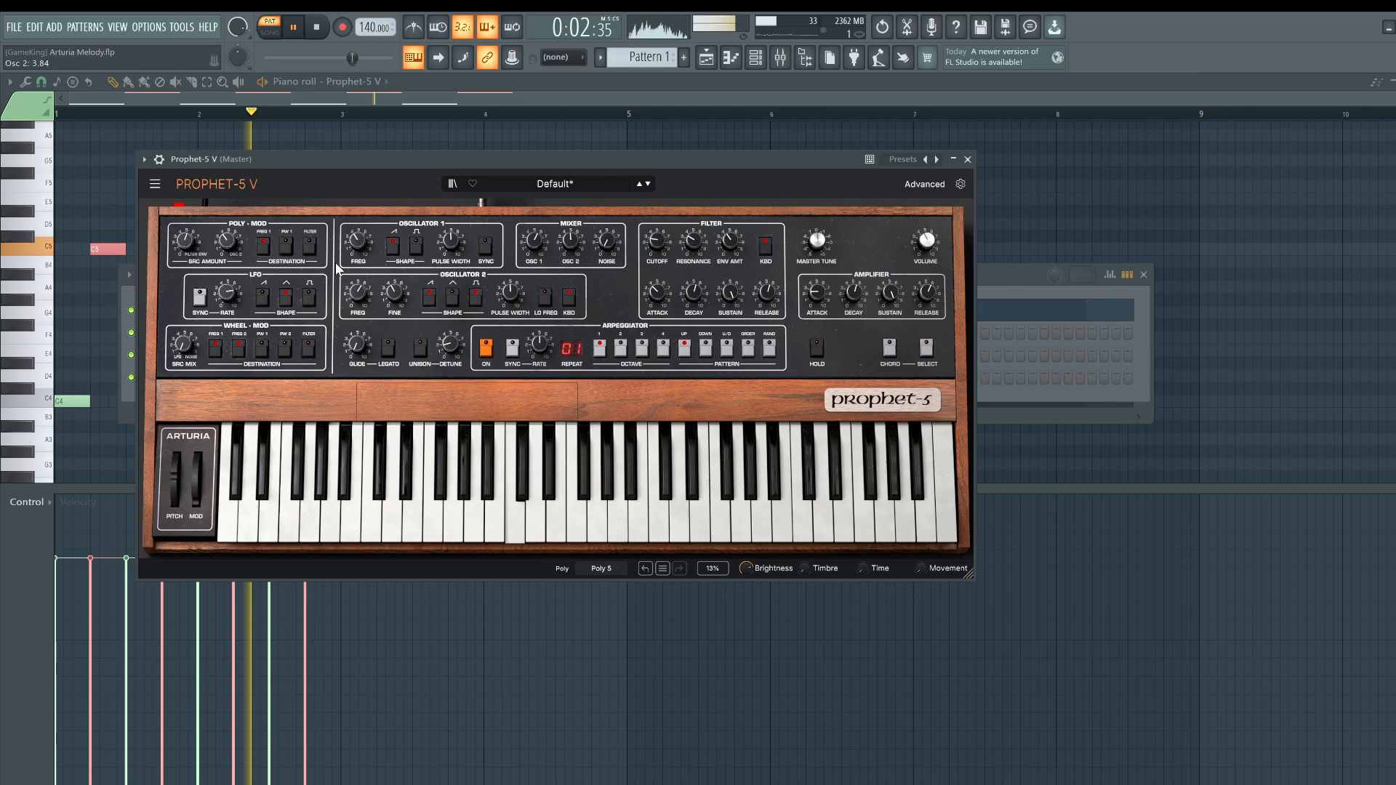
Step: Enable unison with a detune of 2.29, and add glide with legato turned on
click(421, 349)
drag(449, 346, 448, 340)
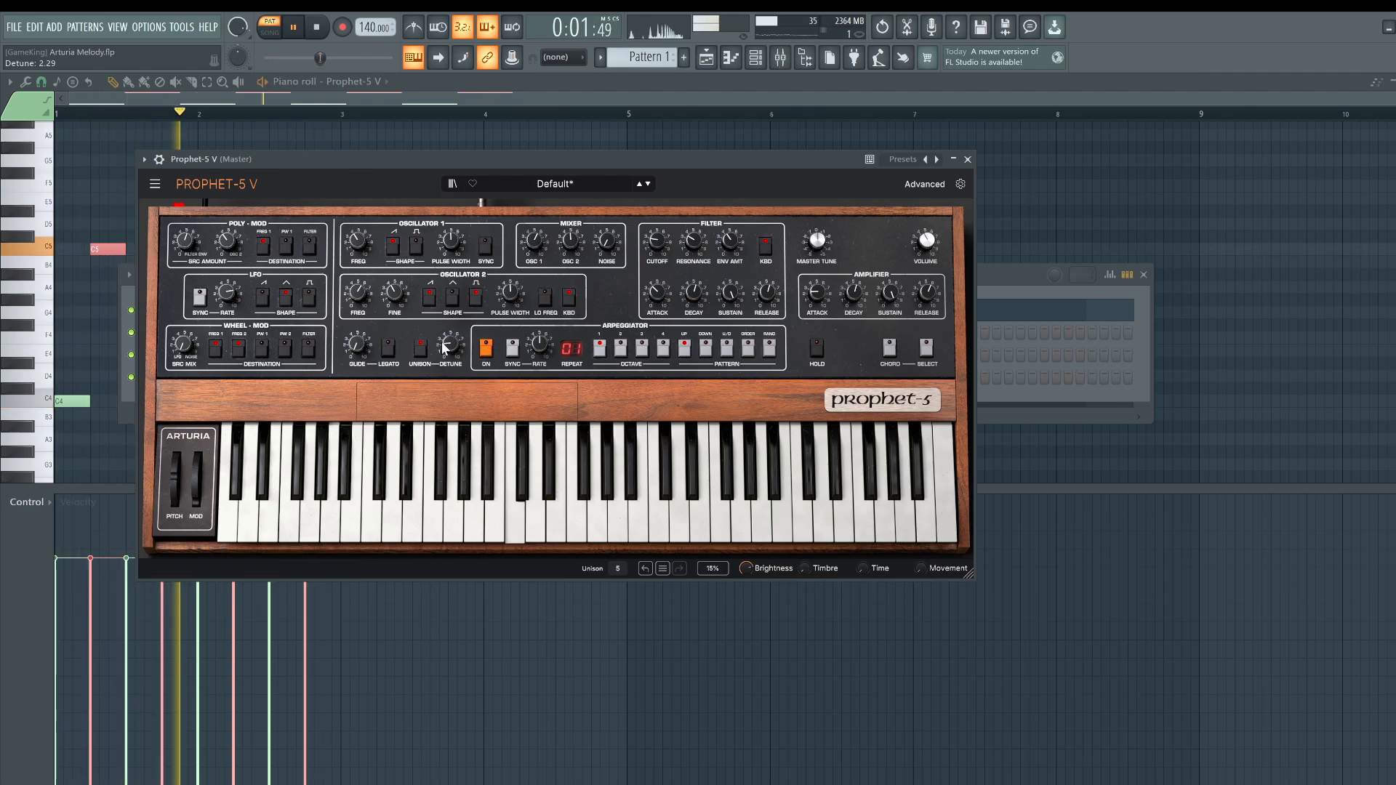
drag(357, 345, 356, 336)
click(392, 353)
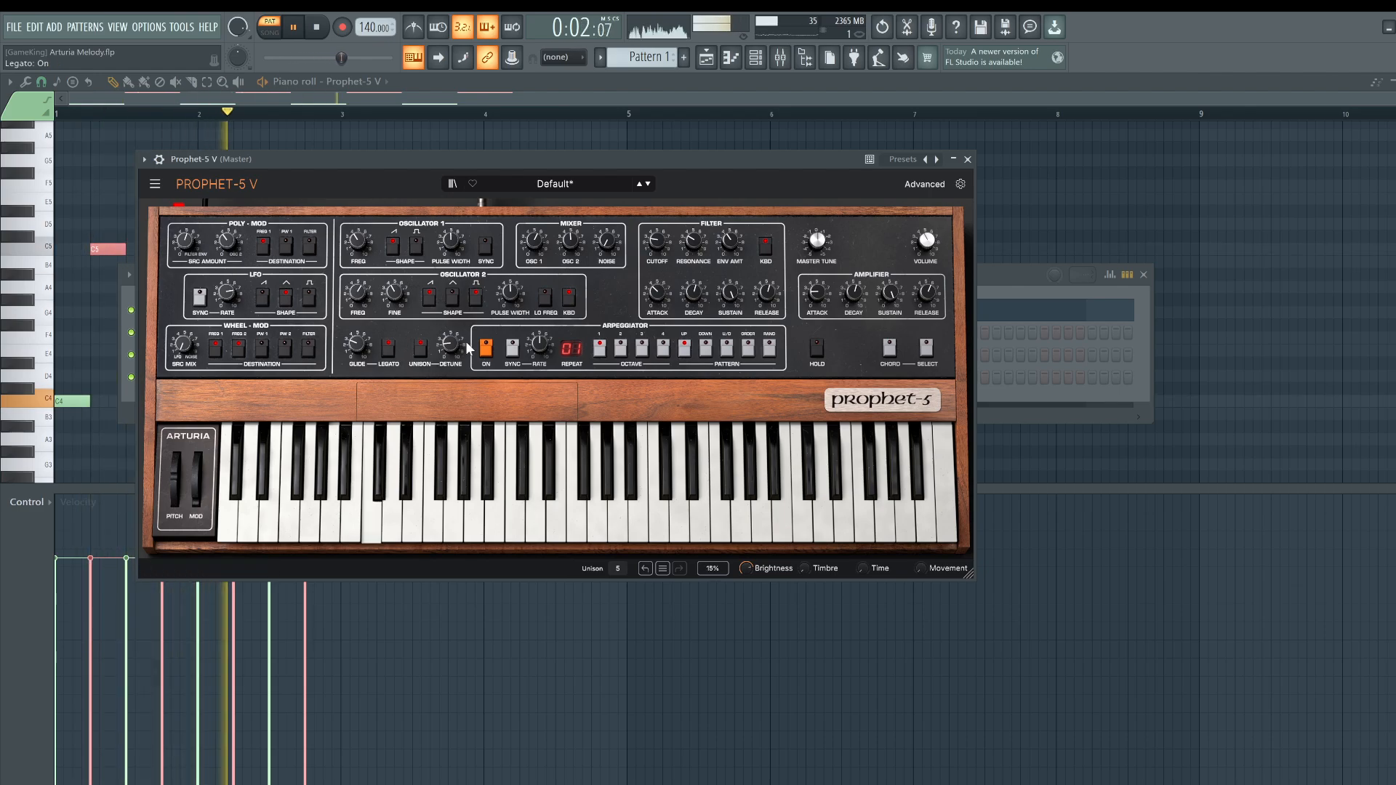
Step: Set the unison detune to 2.51 and turn unison off
drag(450, 345, 450, 343)
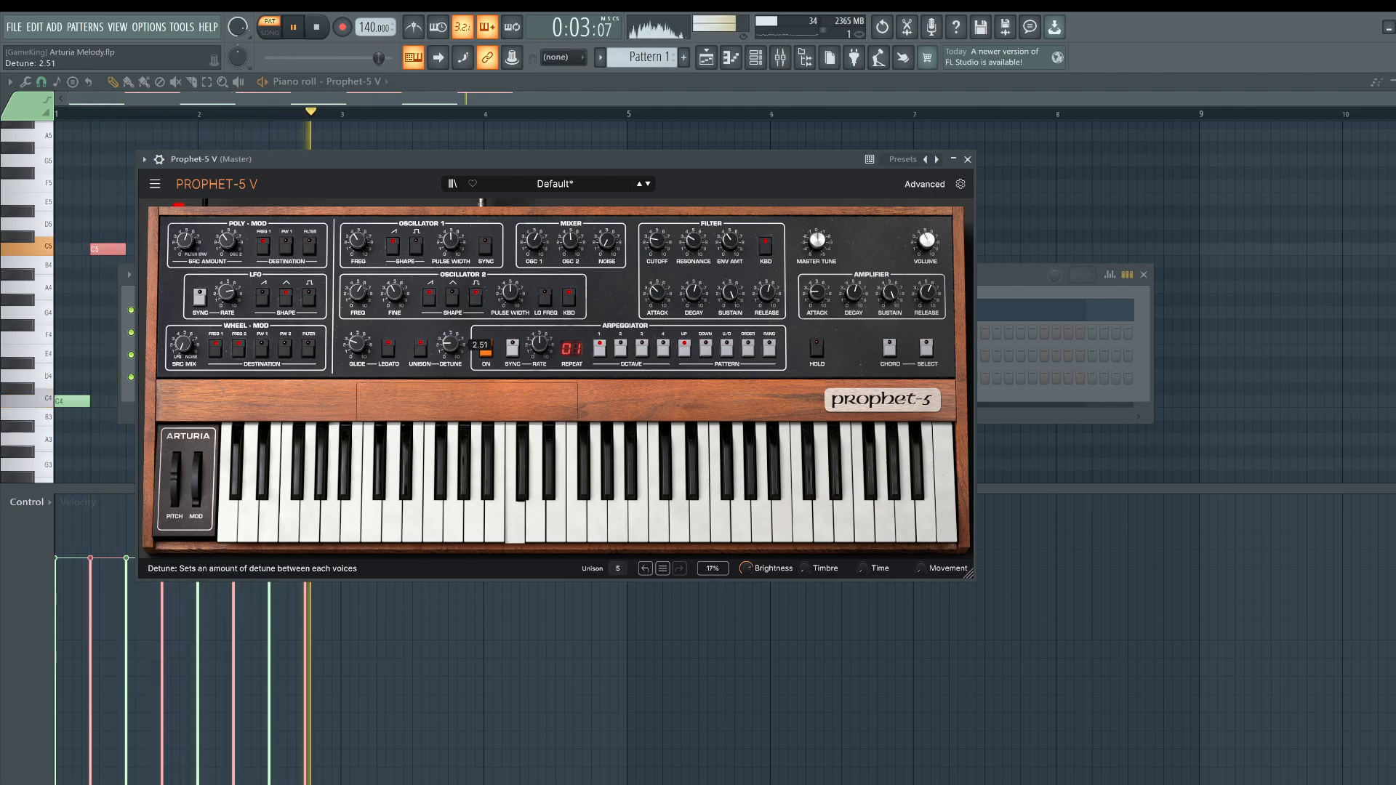
click(419, 347)
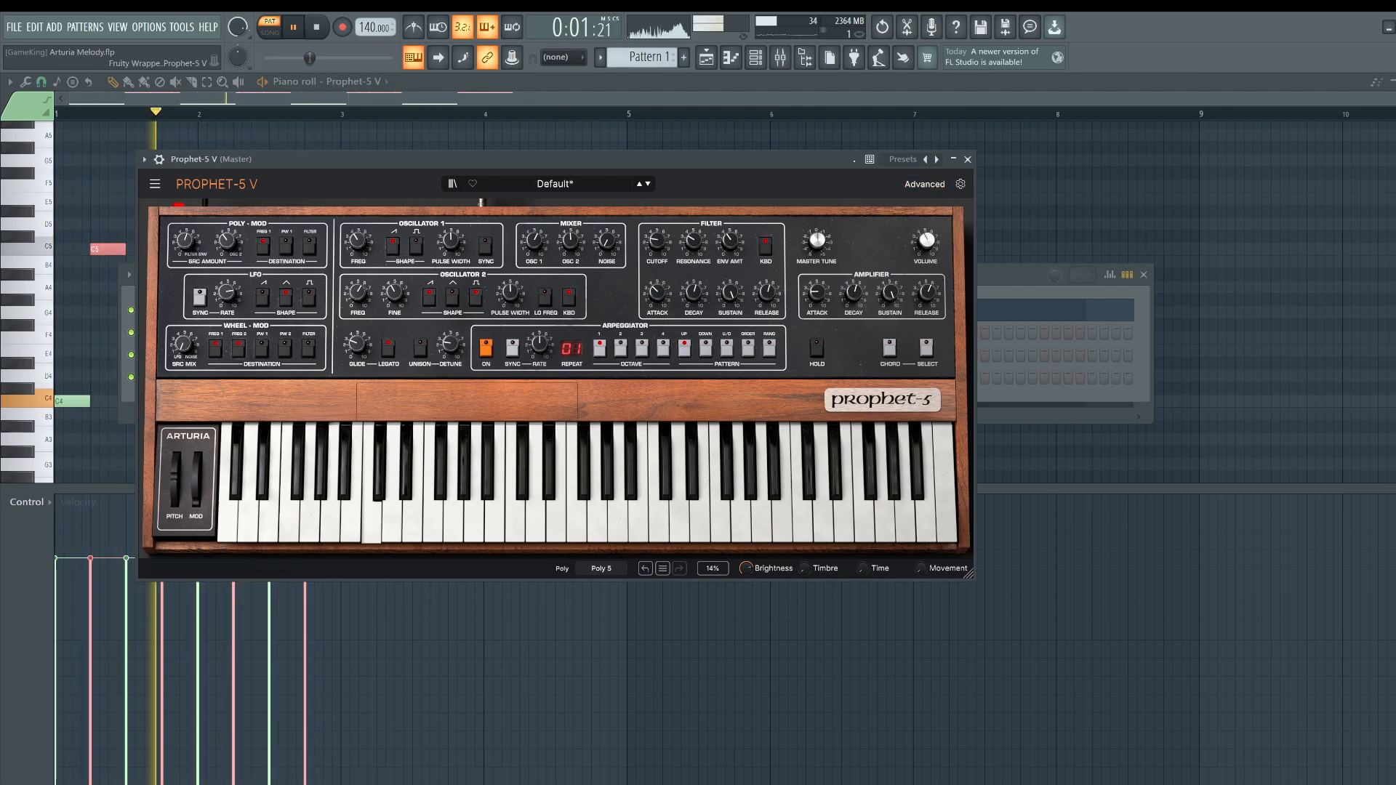
Step: Show the advanced effects settings and bypass the chorus in slot 1 and the reverb in slot 2
click(911, 188)
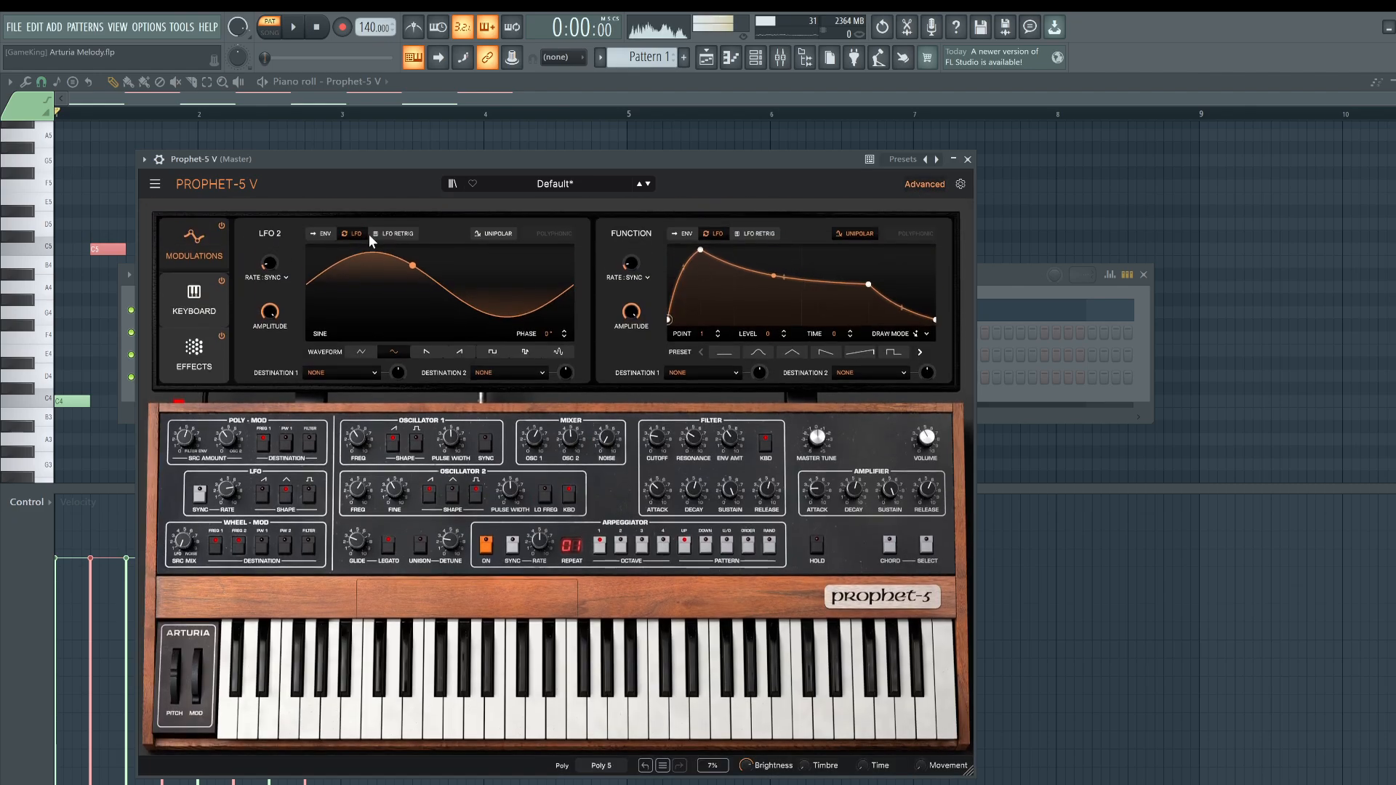
click(196, 349)
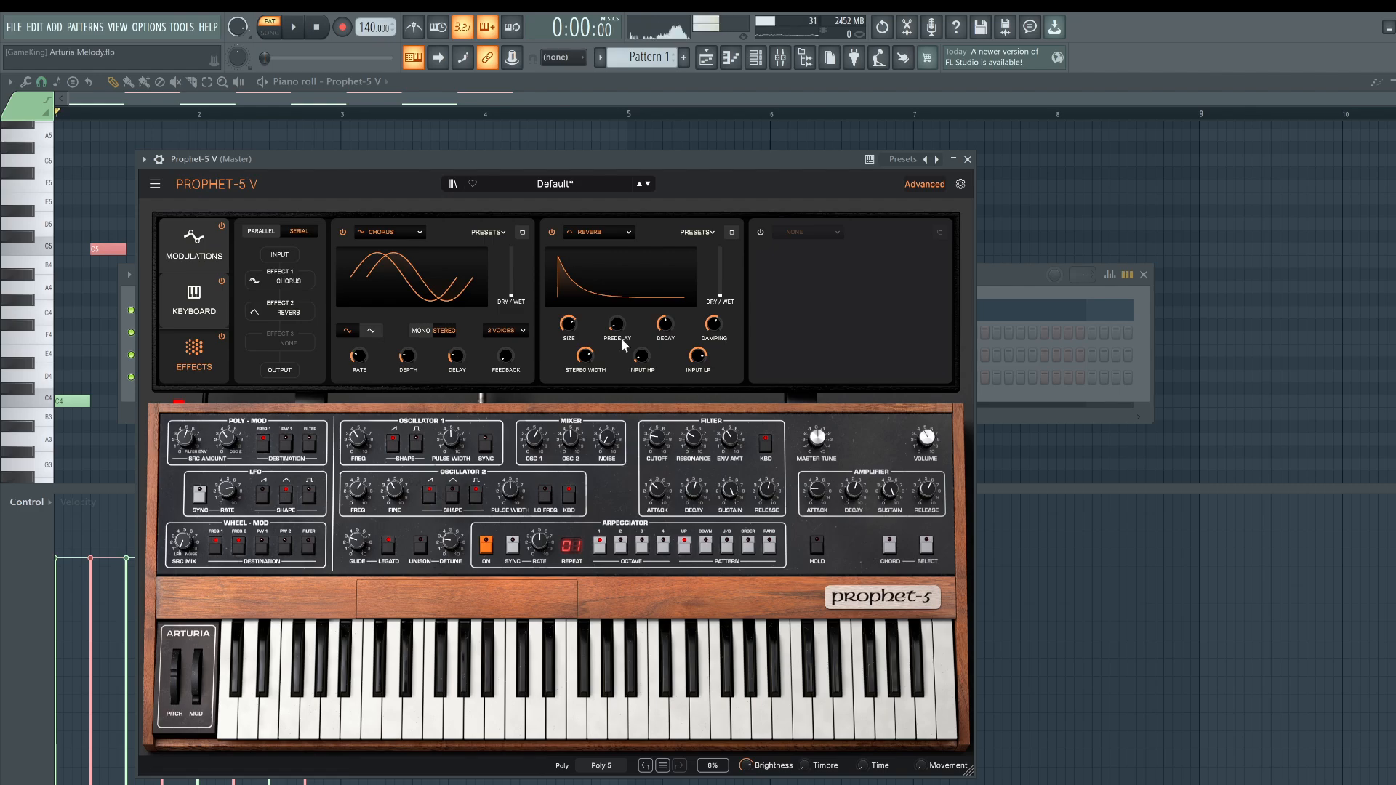
click(342, 232)
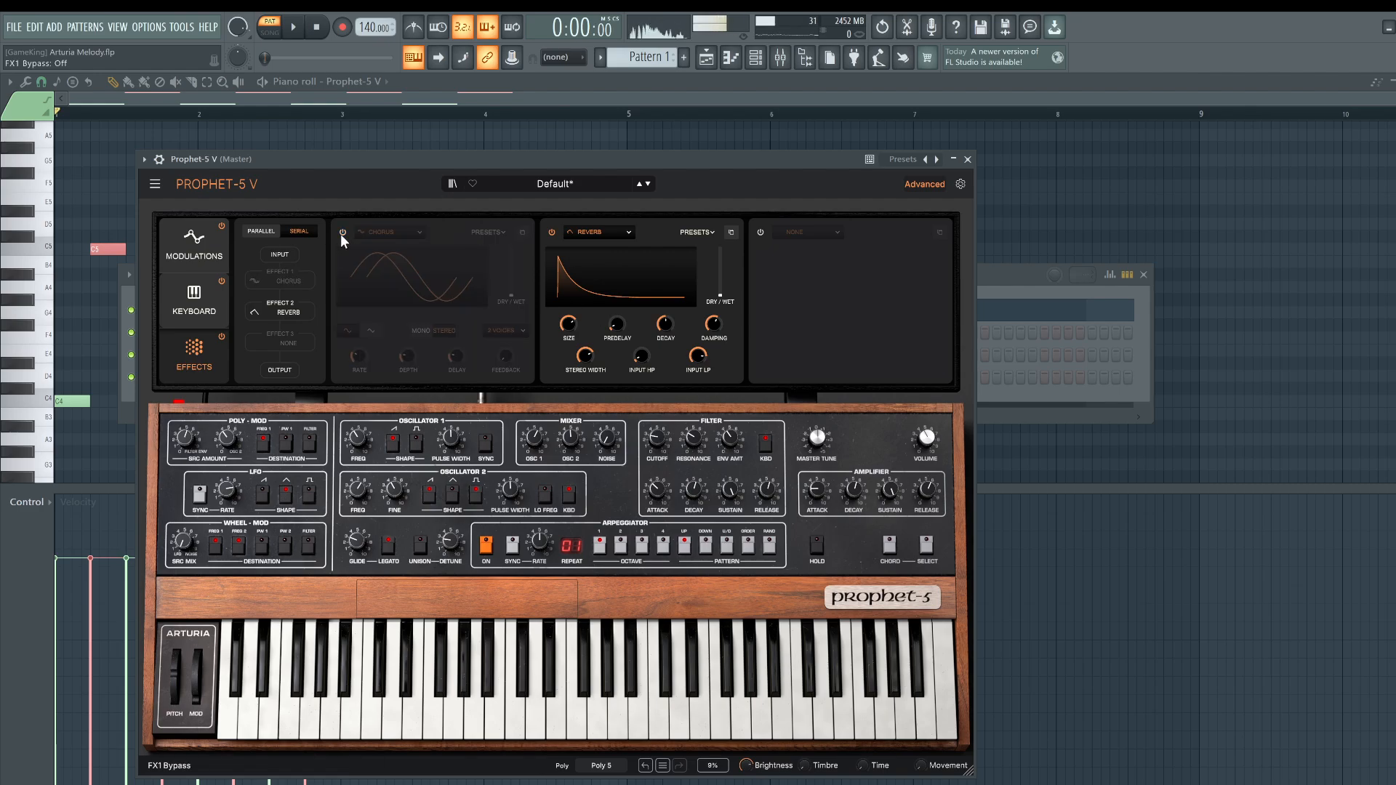
click(551, 232)
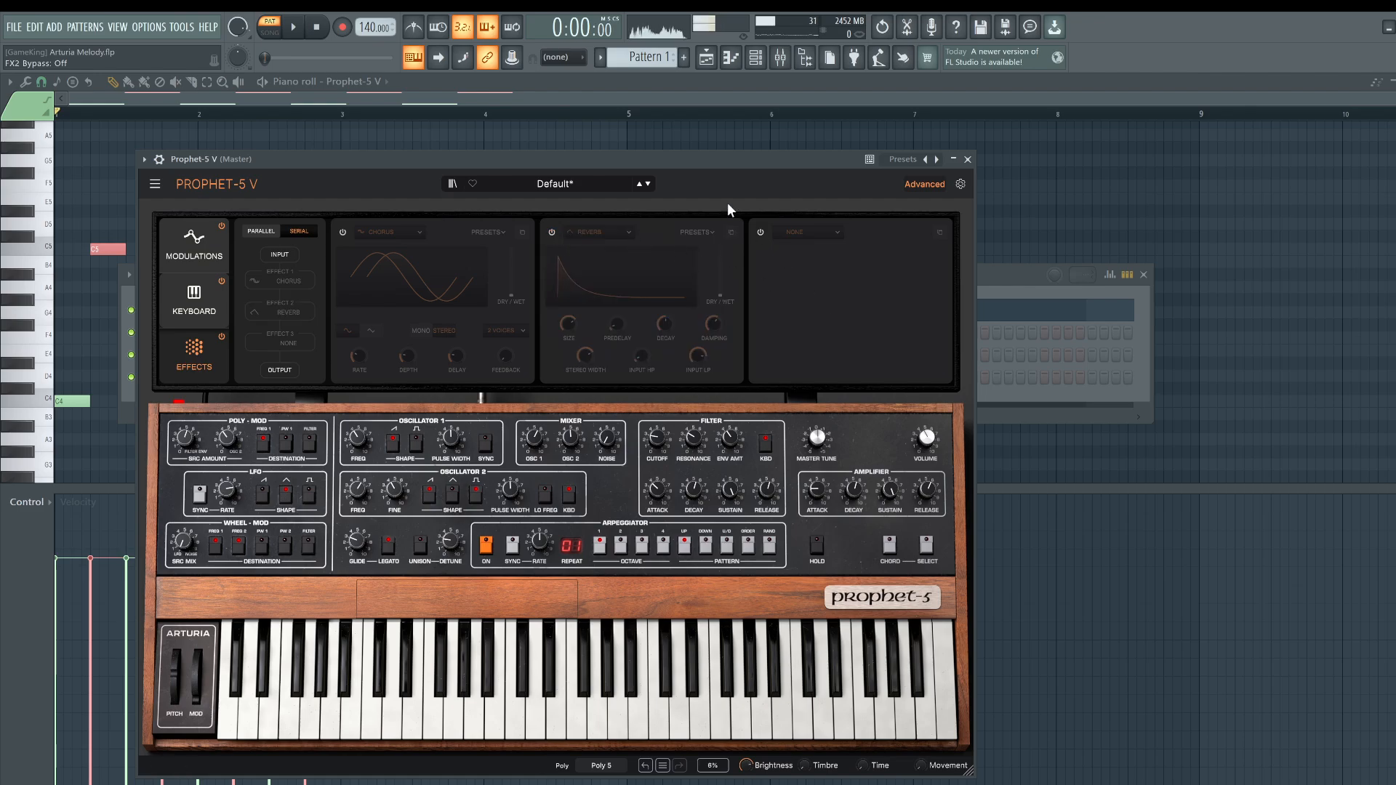
Step: Load a Delay into effect slot 3 with a delay time of 79.7 ms while the pattern plays
key(space)
click(797, 234)
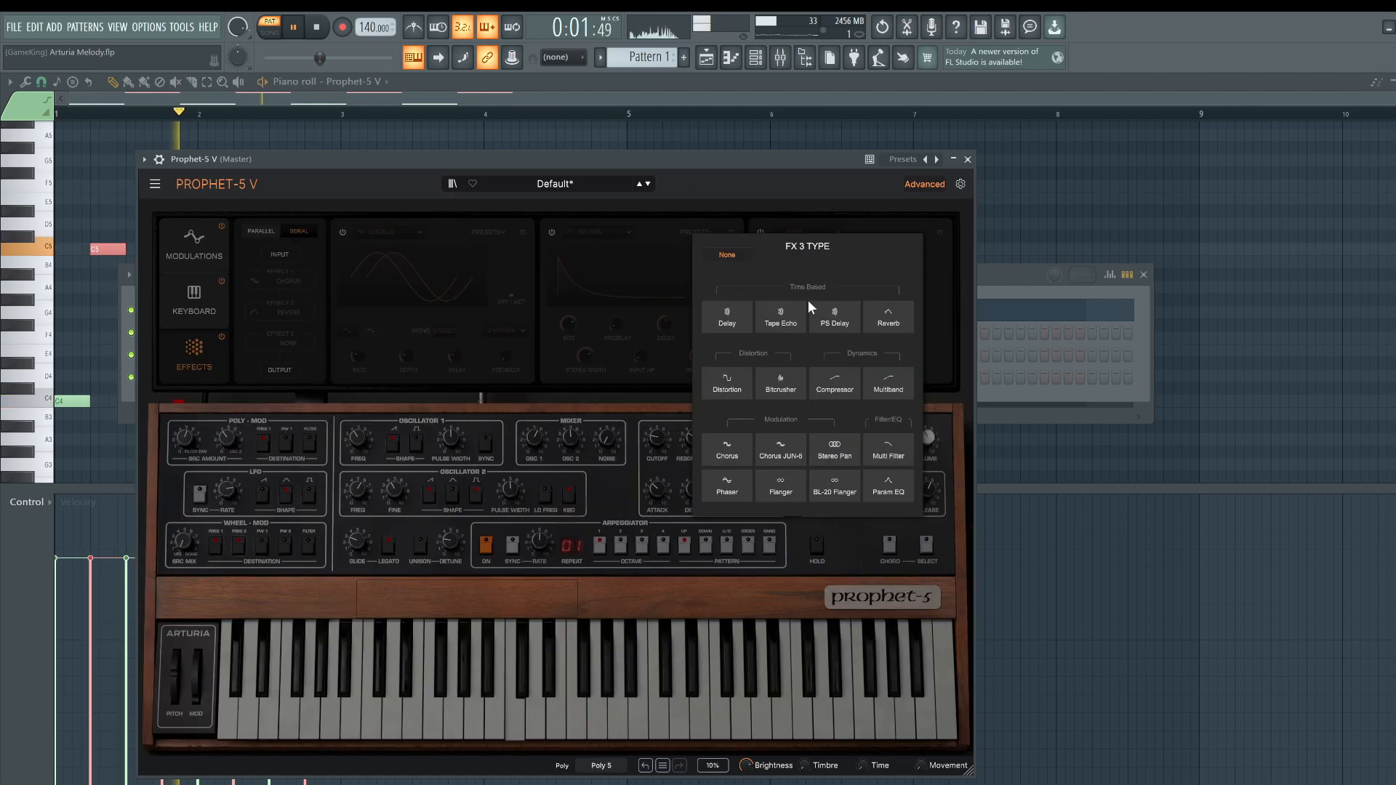
click(721, 324)
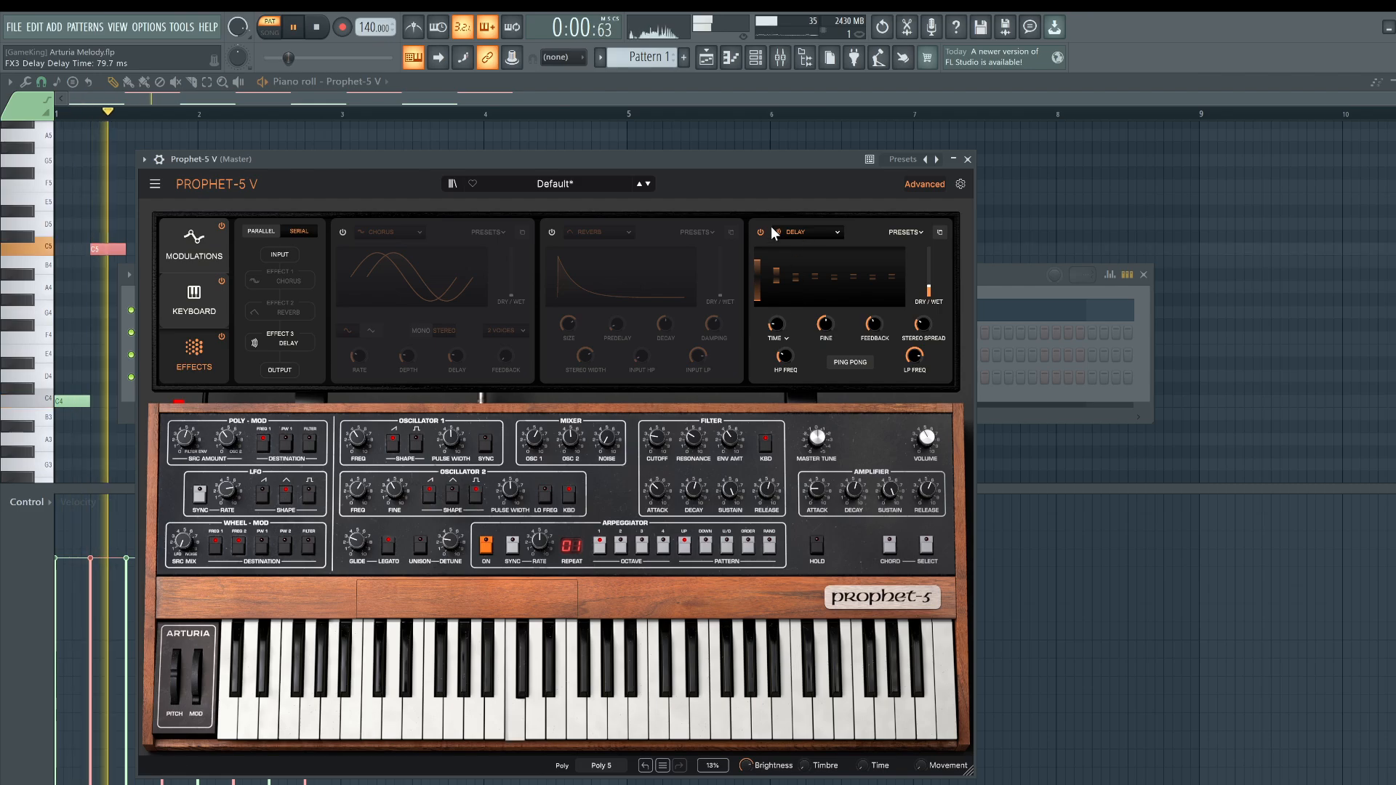
Step: Replace the reverb in effect slot 2 with Chorus JUN-6 and set its dry/wet to 29.2%
click(591, 232)
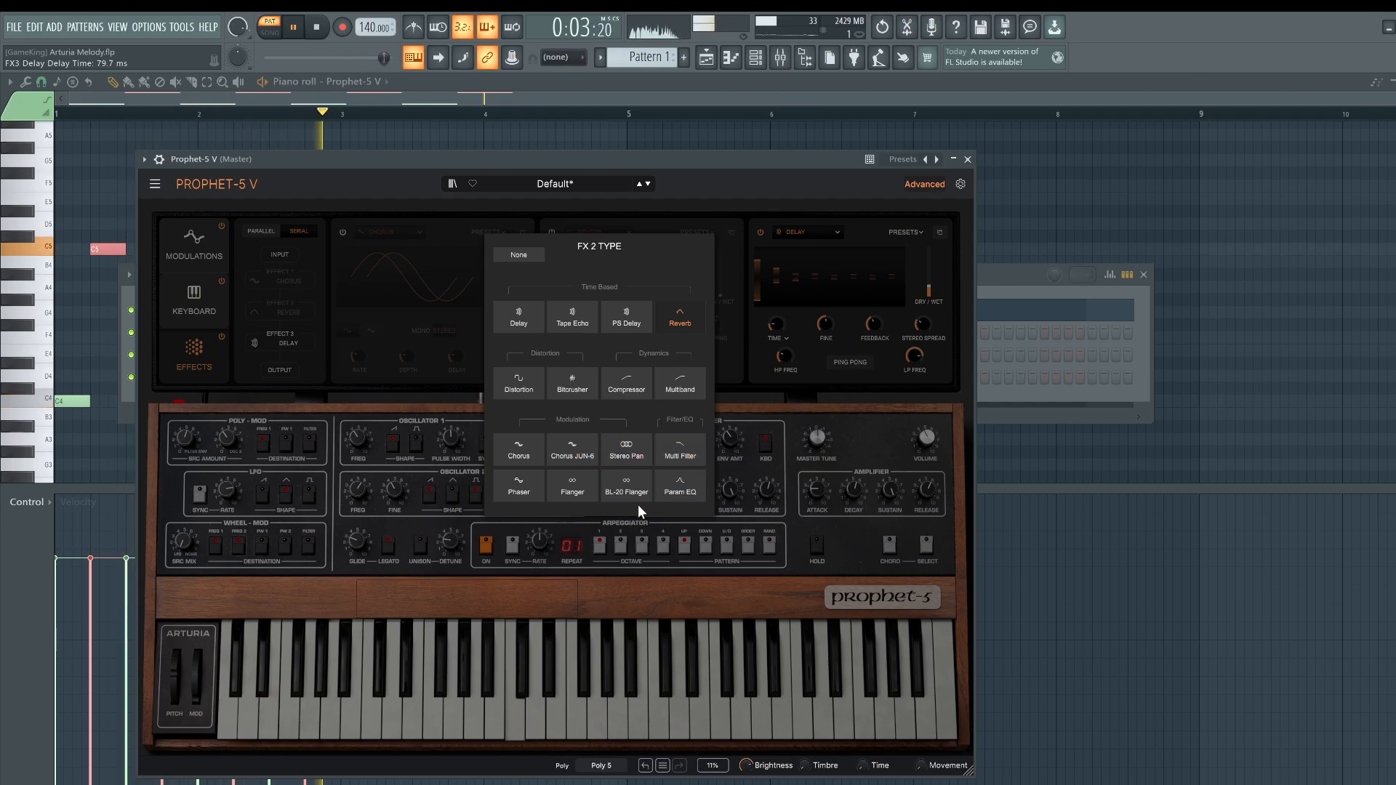
click(561, 456)
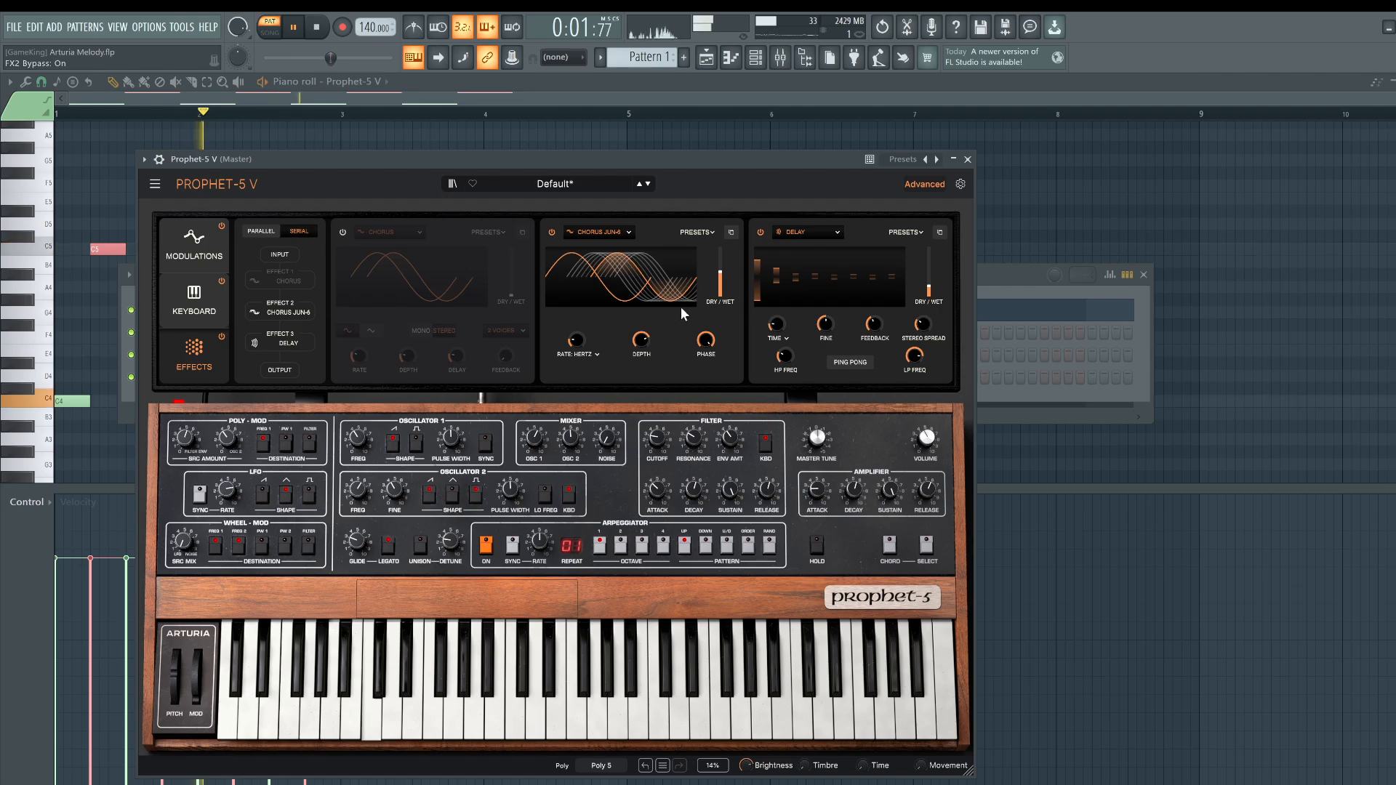
drag(719, 272, 720, 282)
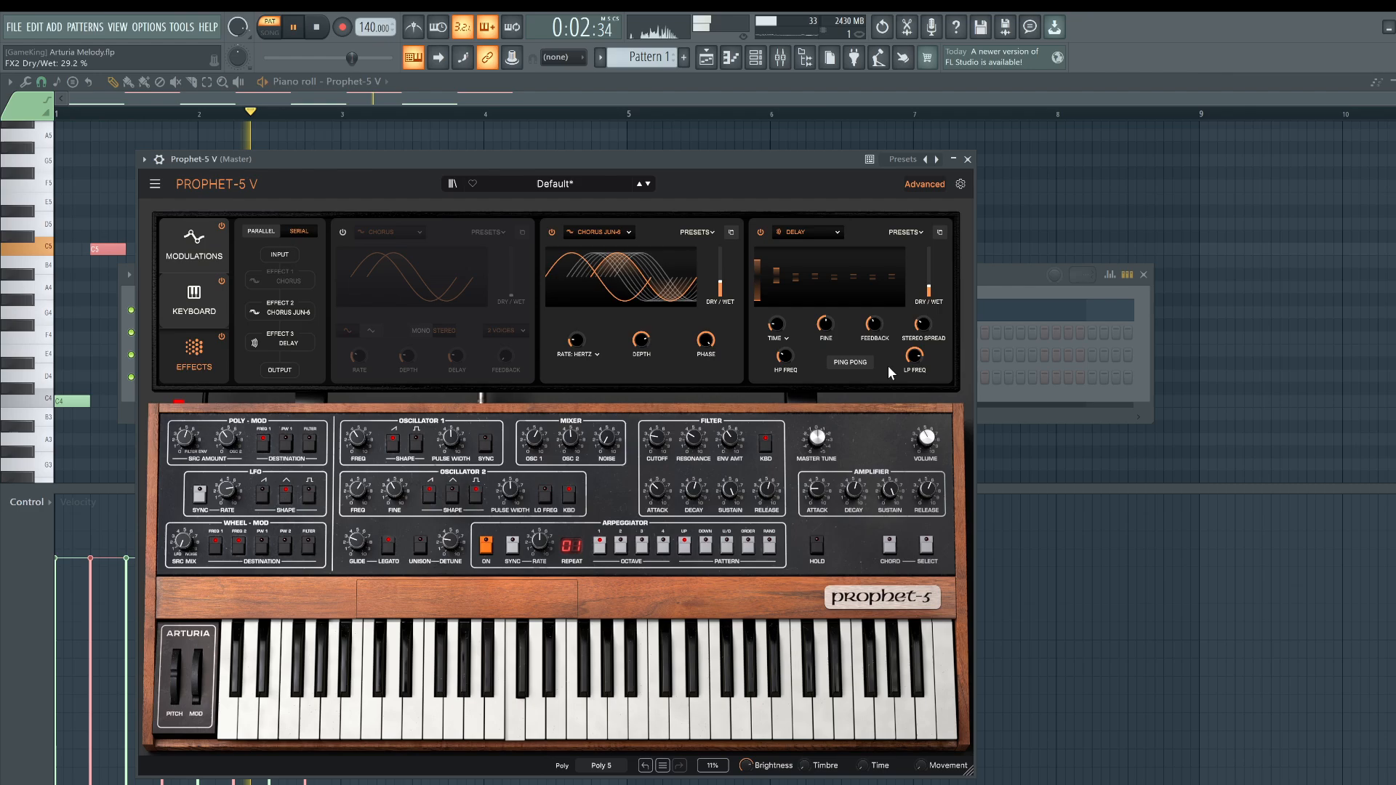
Step: Set the delay's feedback to 0 and restart playback of the pattern
drag(869, 329, 870, 389)
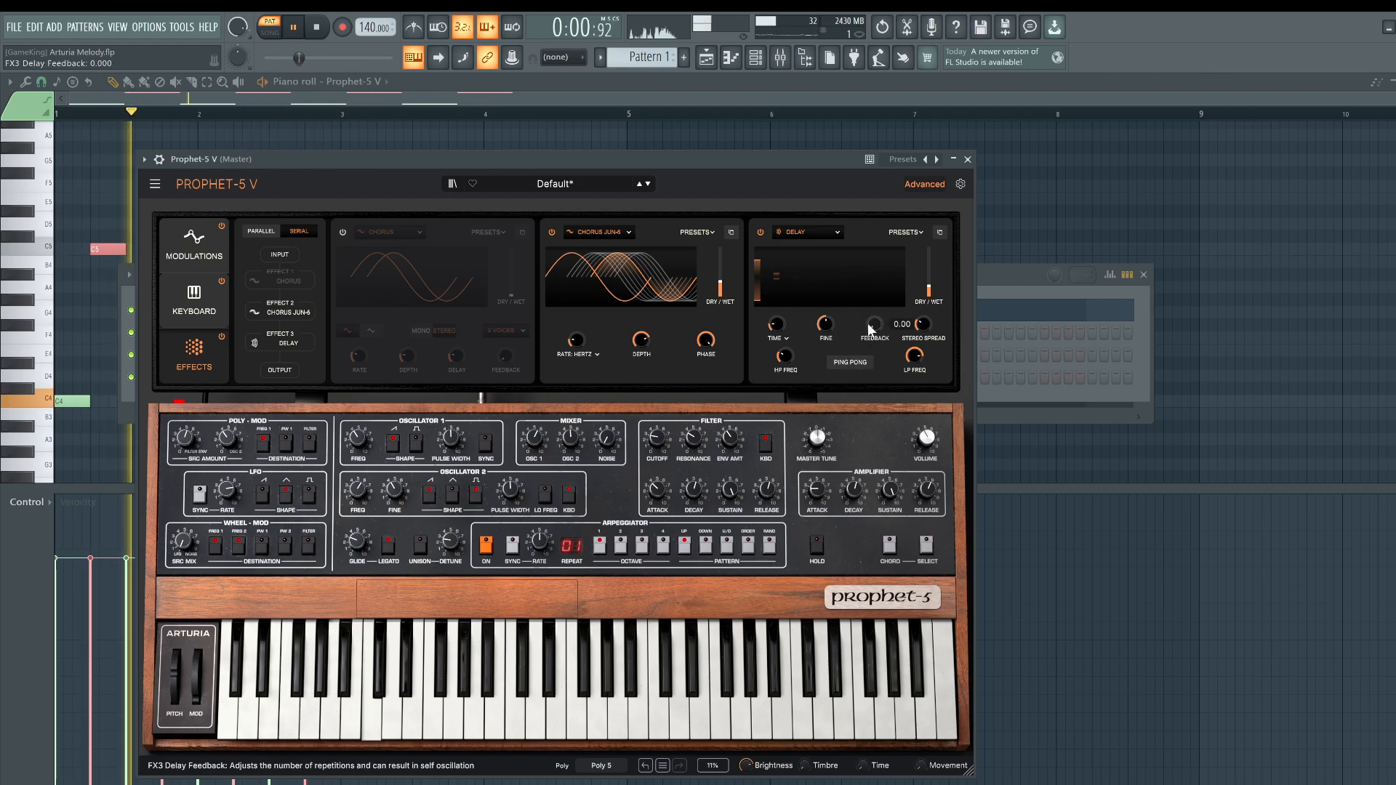
key(space)
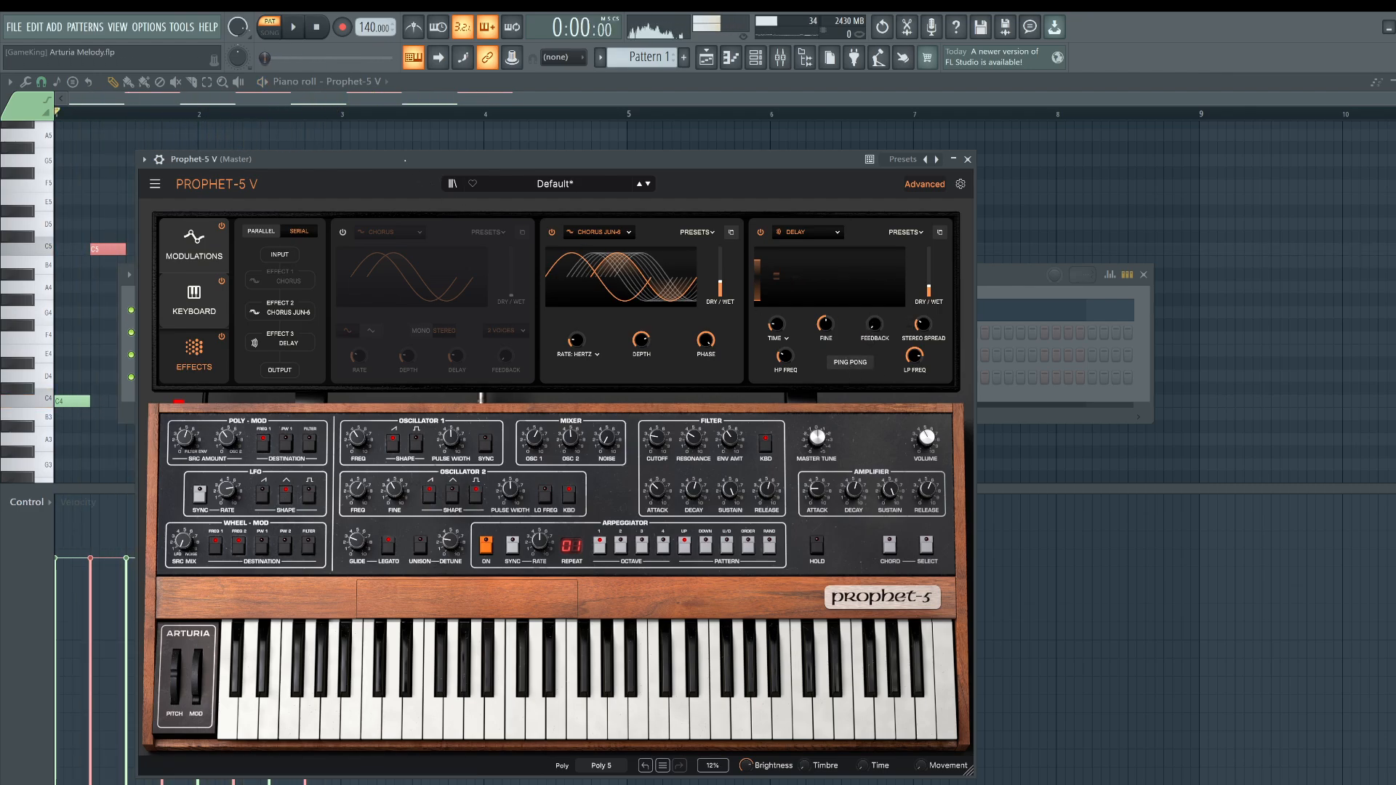
key(space)
Step: Check the synth's keyboard and modulation settings, and close its window with playback stopped
click(195, 311)
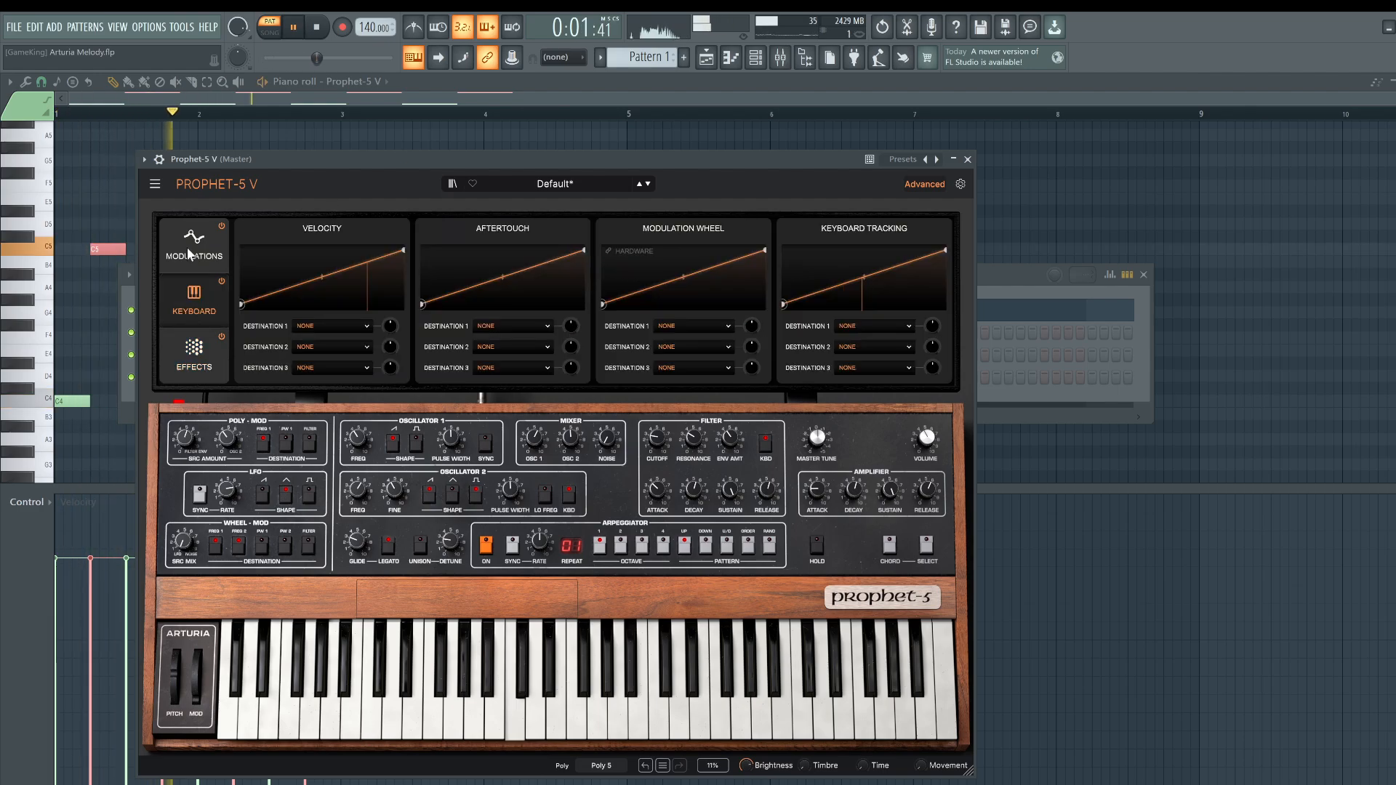
click(190, 251)
click(968, 160)
key(space)
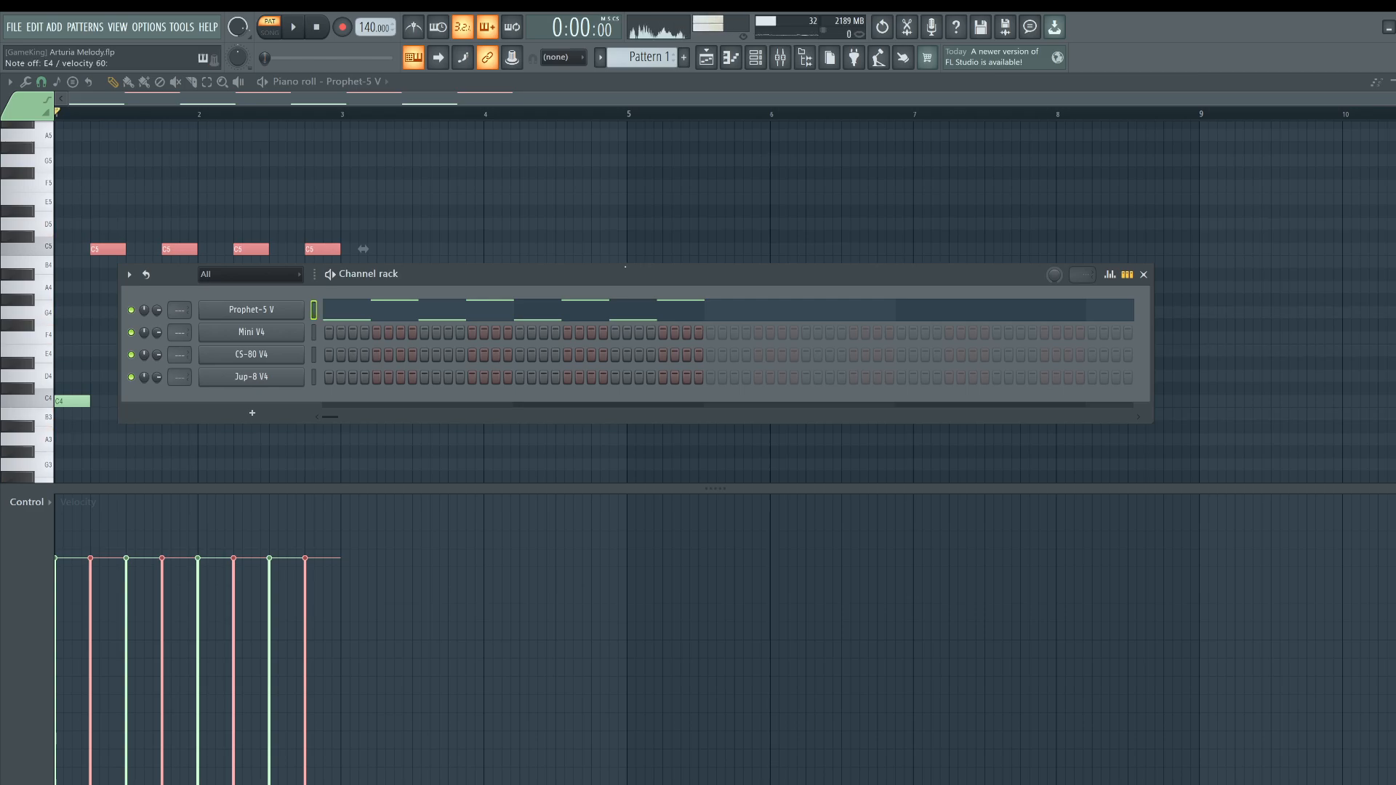
Step: Replace the octave pattern with two-bar notes on C4, D#4 and G4
key(F6)
key(ctrl+a)
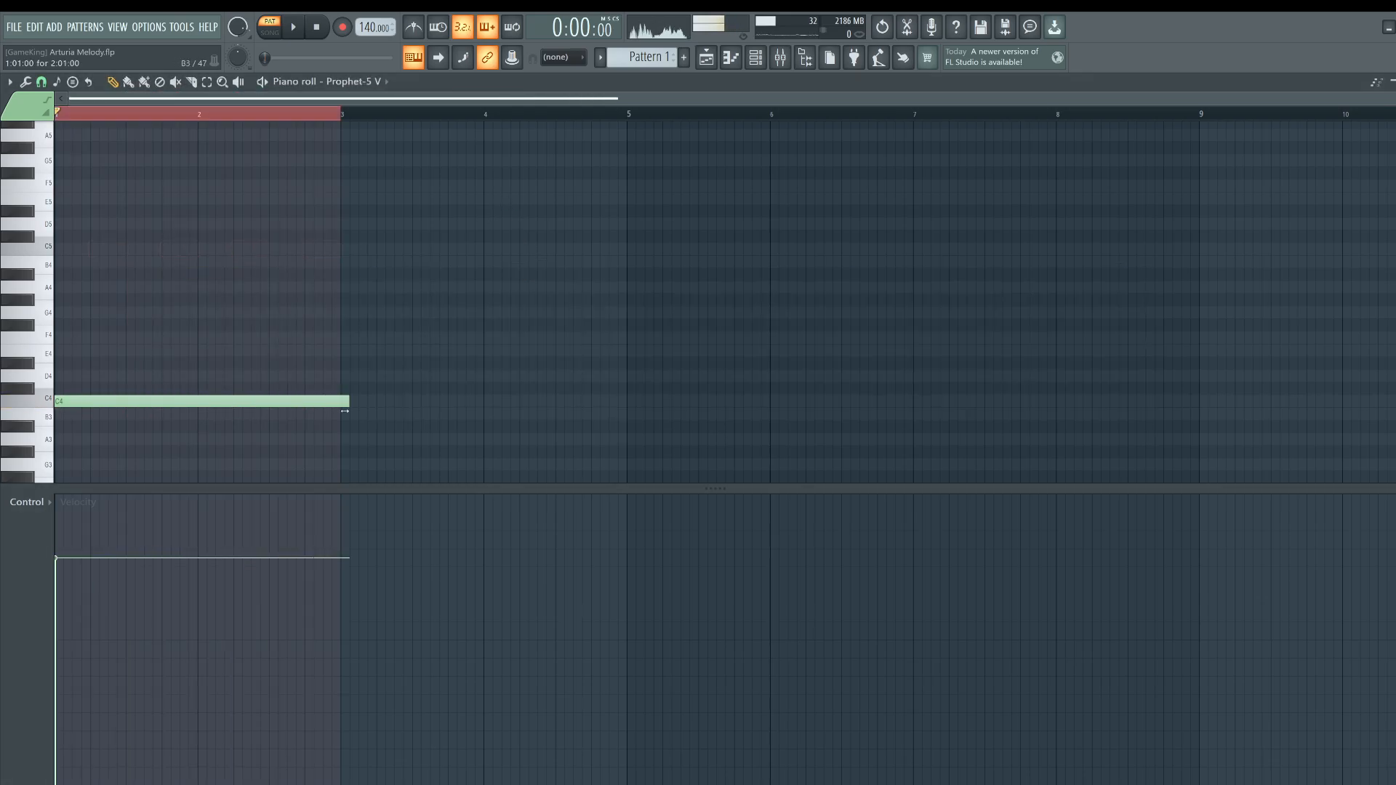
click(82, 350)
drag(33, 365, 36, 362)
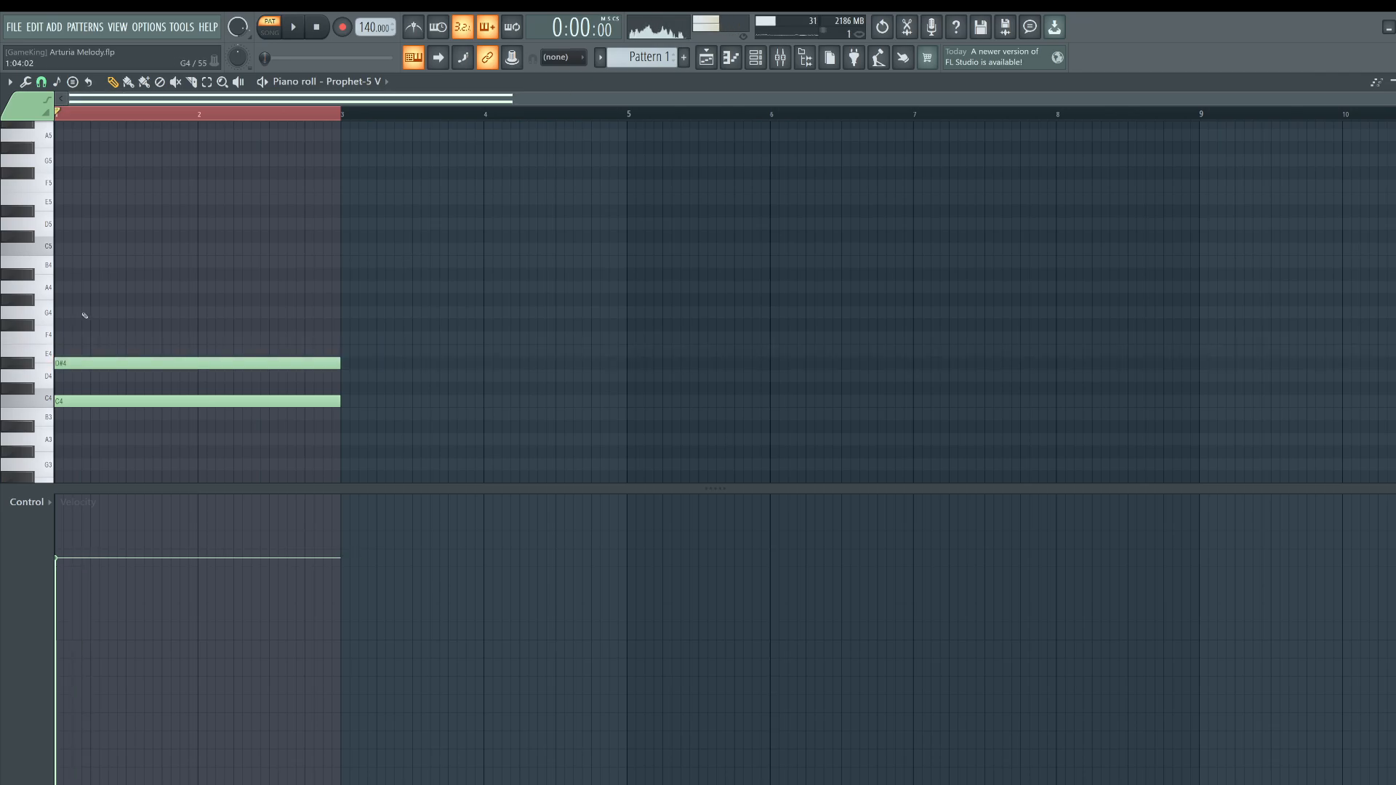
click(85, 314)
Step: Add two-bar notes on C3 and C2 beneath the chord and play the result
scroll(87, 364, down, 5)
click(84, 362)
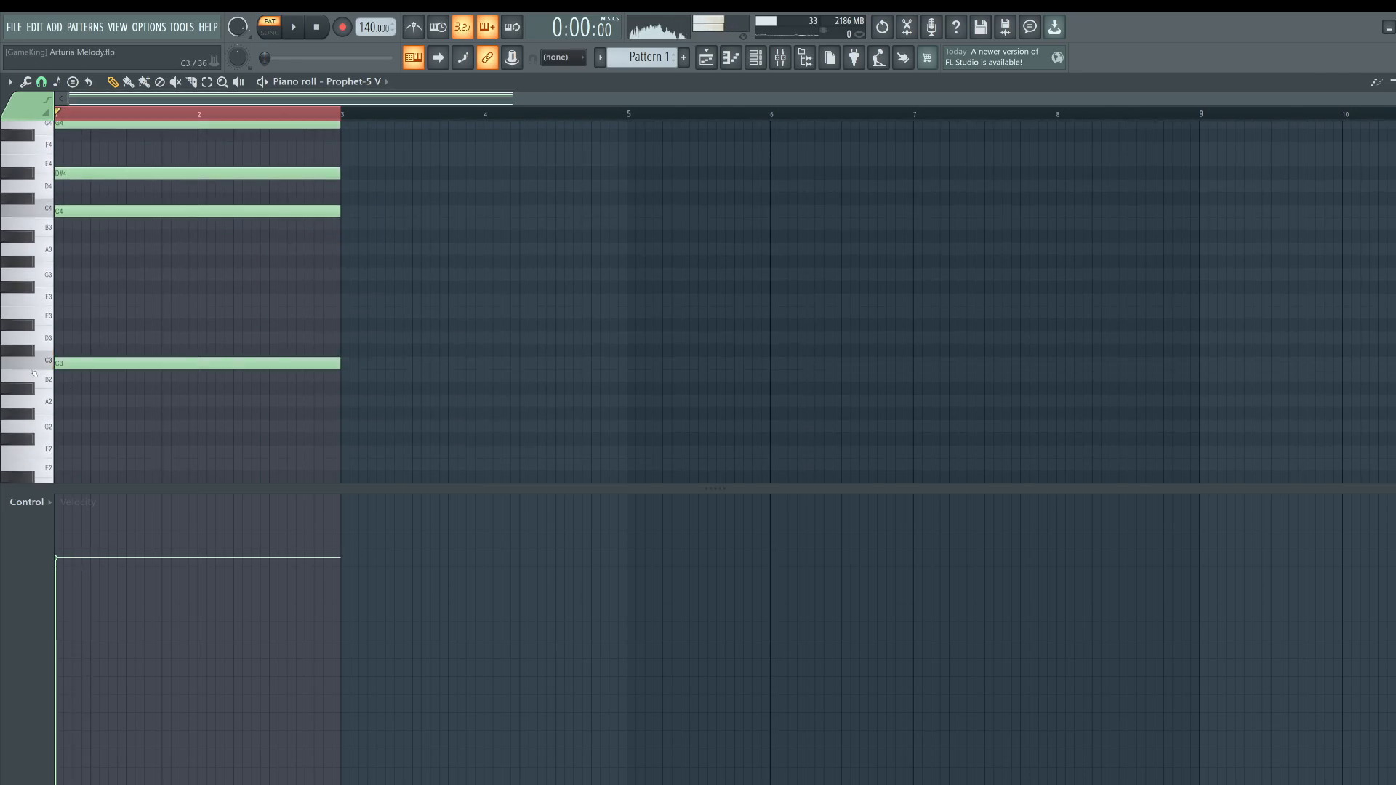
scroll(80, 393, down, 2)
click(72, 439)
key(space)
scroll(218, 306, up, 3)
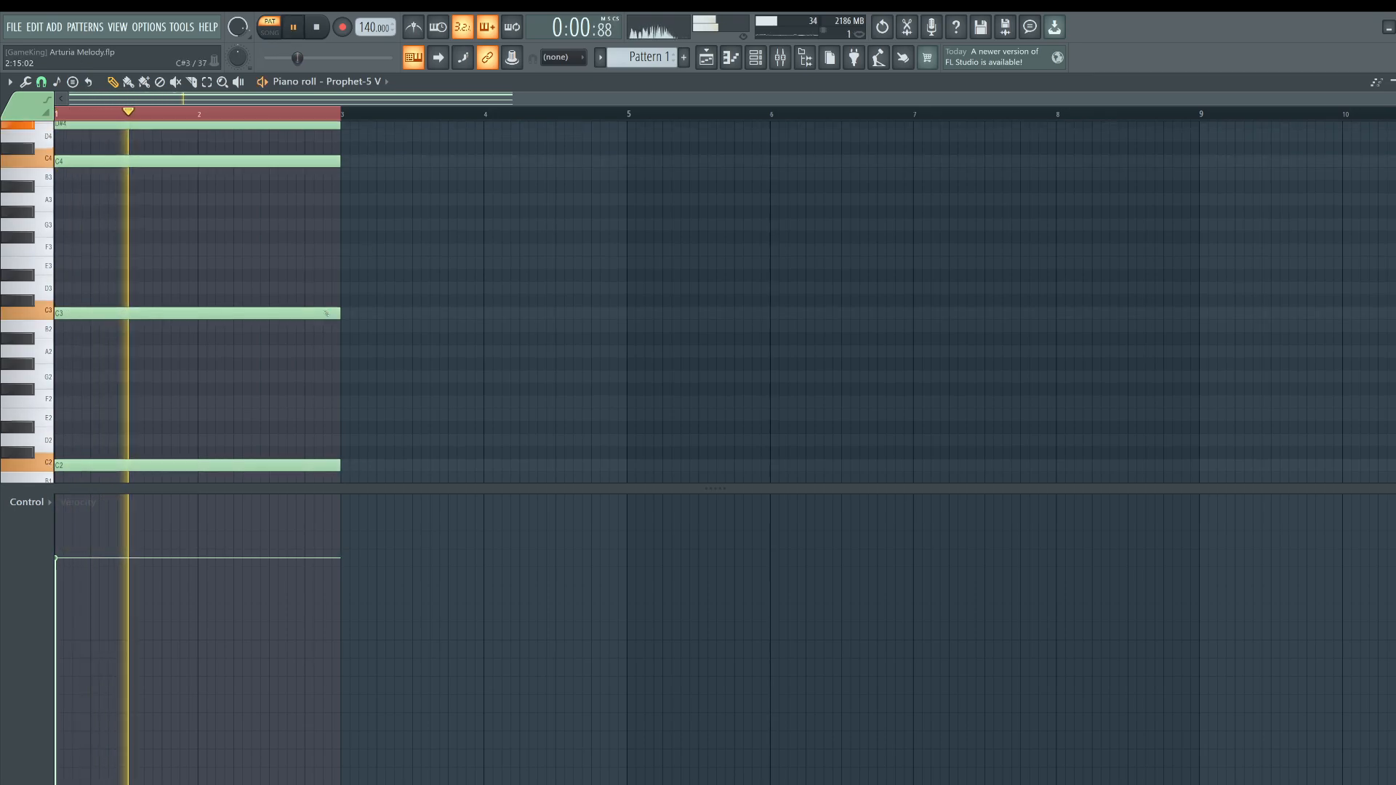
Step: Shorten all chord notes to one bar and duplicate them into bar 2
key(space)
drag(266, 141, 250, 487)
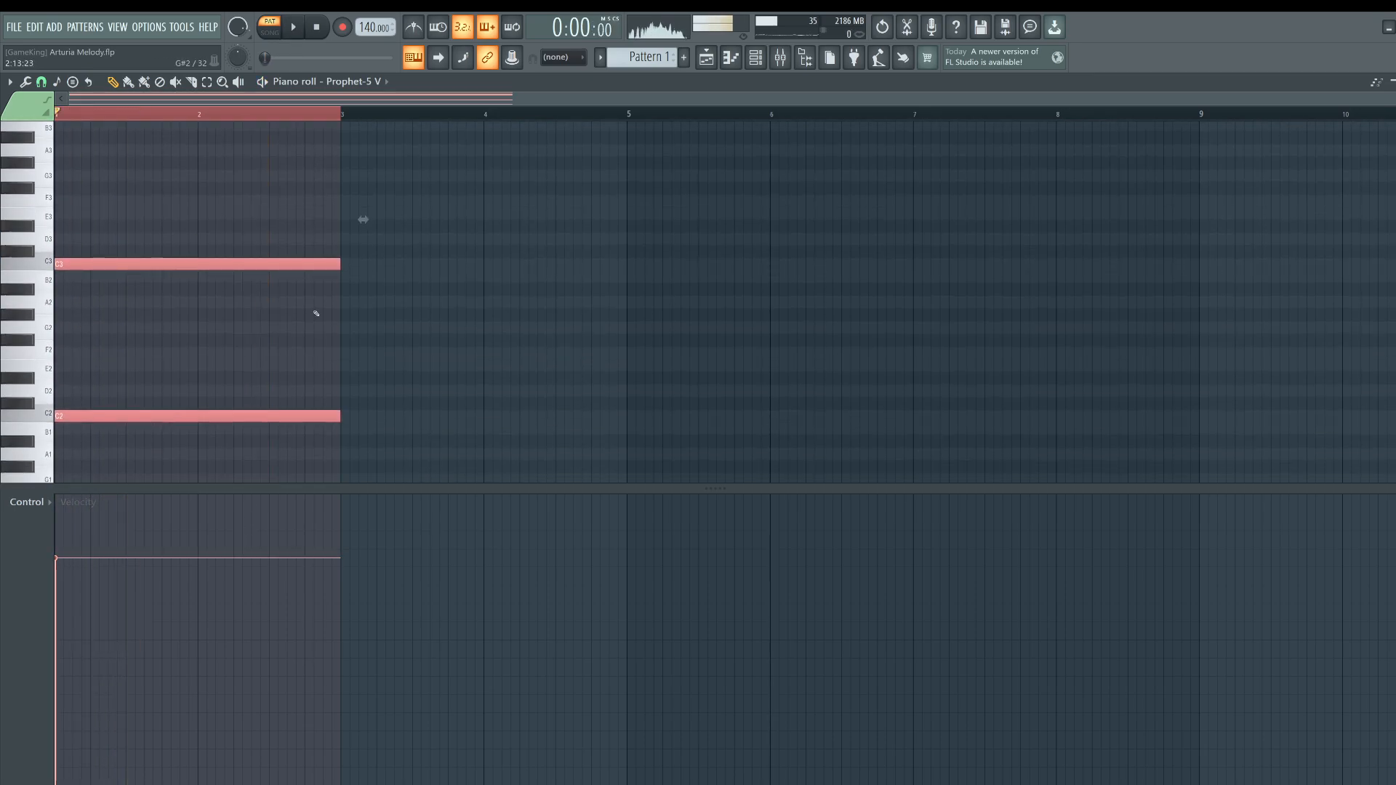
key(space)
drag(339, 415, 287, 413)
key(space)
scroll(287, 349, up, 5)
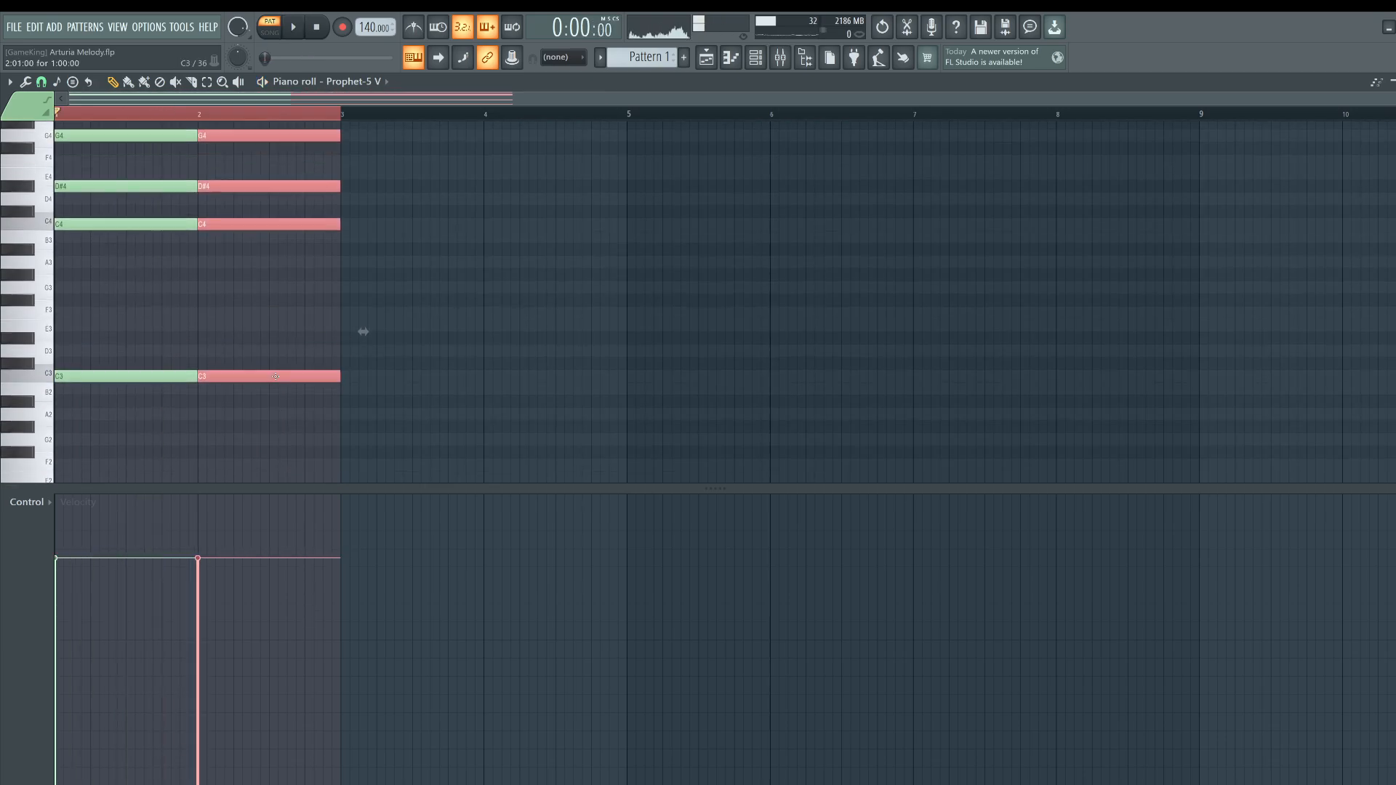
Step: Lower the bar 2 D#4 note to D4, and clear the time selection during playback
click(276, 264)
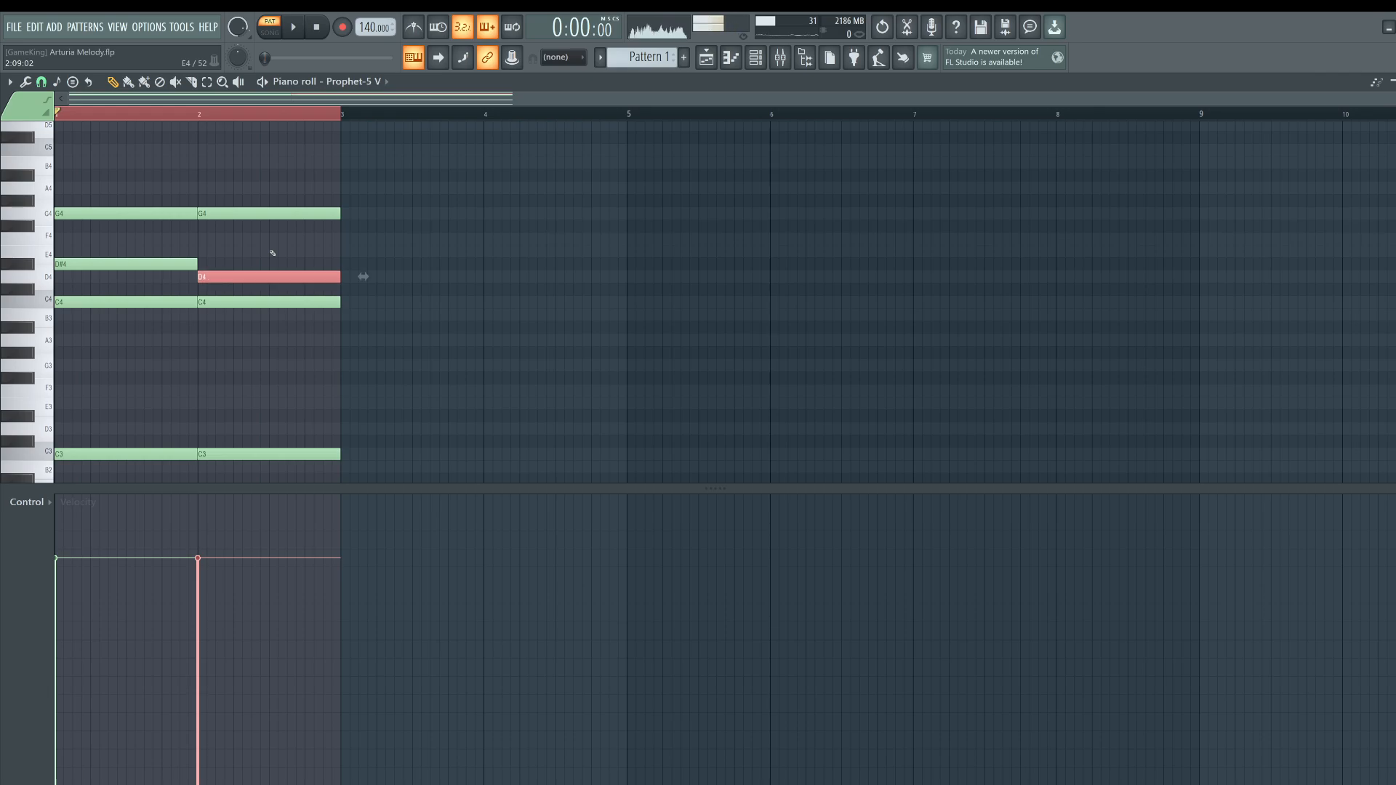
ctrl+click(271, 250)
key(space)
ctrl+click(291, 114)
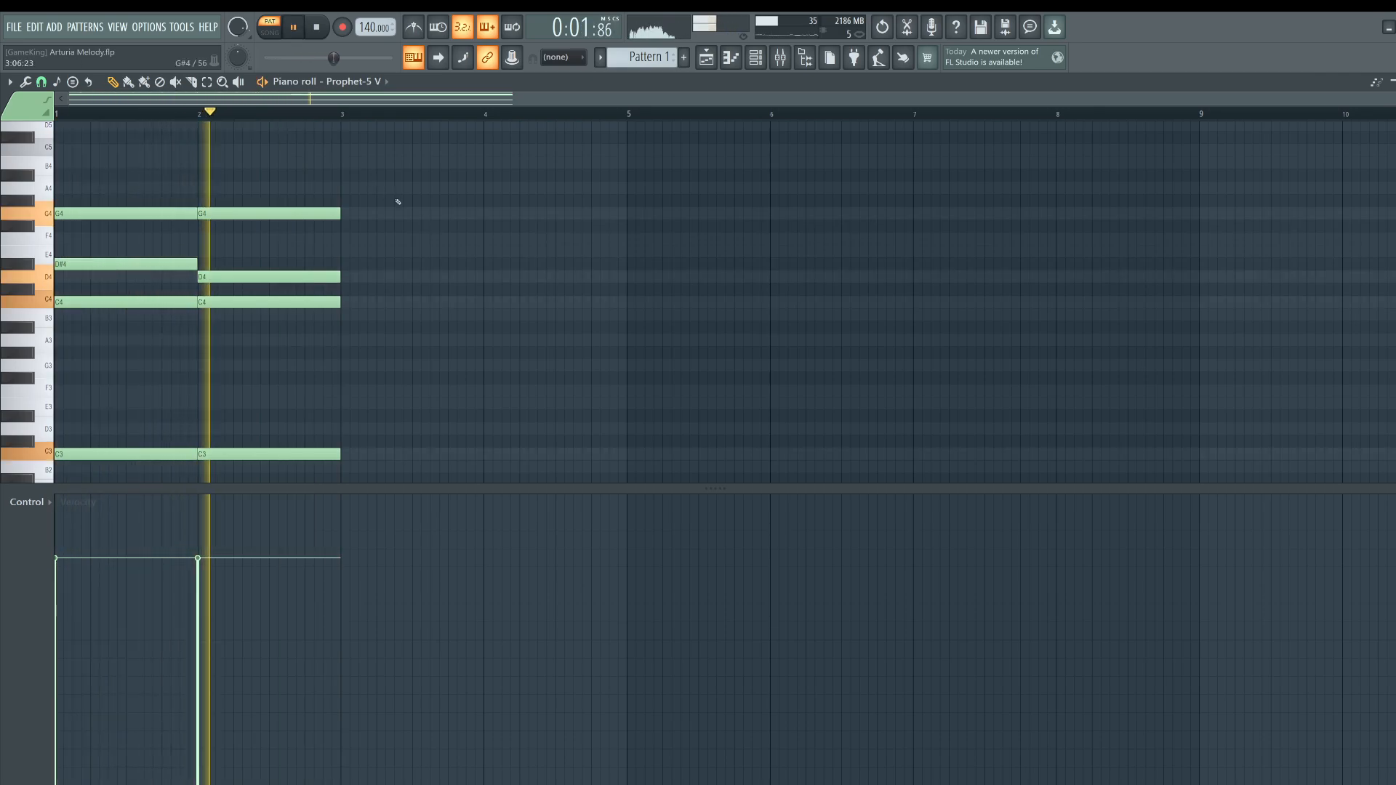
Step: Duplicate the two-bar chord progression into bars 3 and 4 and stop playback
drag(389, 158, 45, 654)
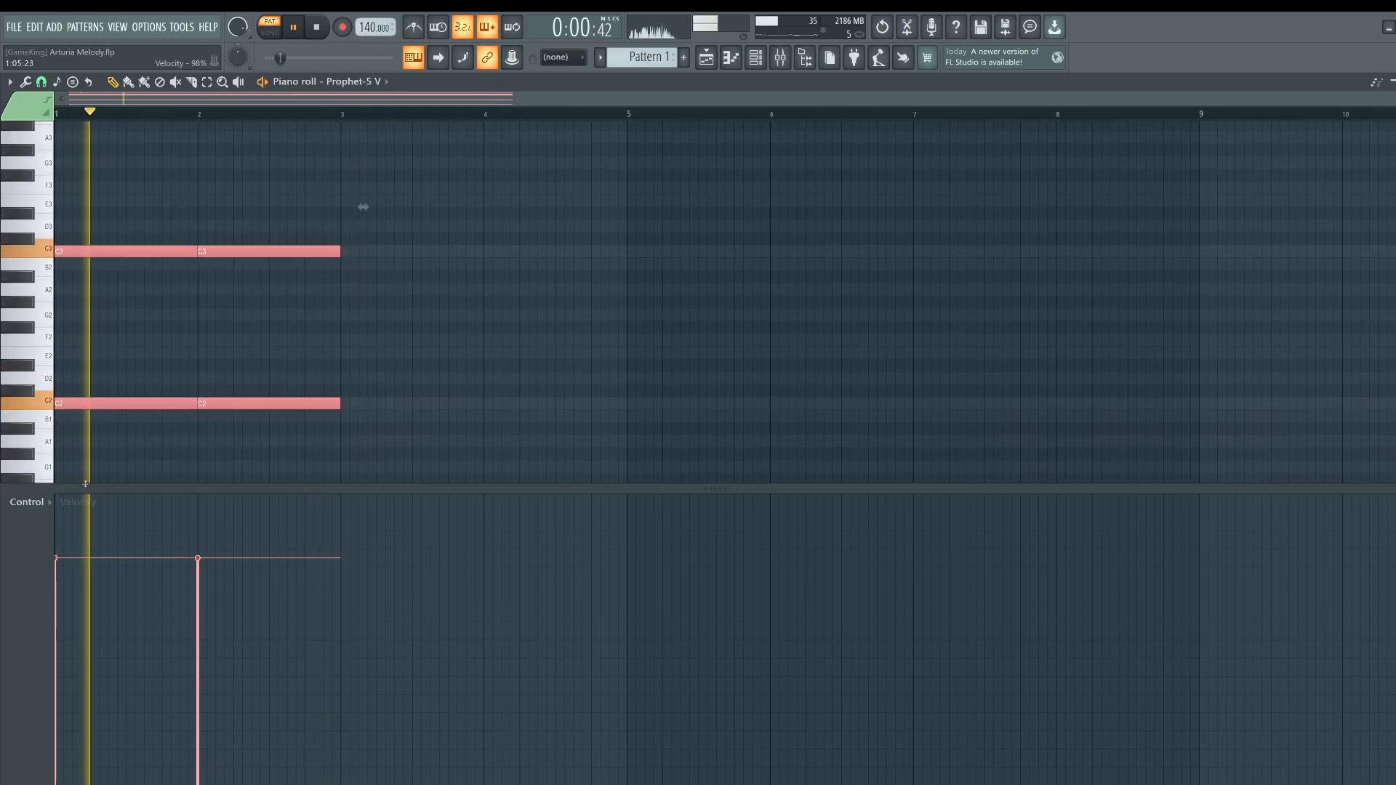
shift+drag(138, 404, 424, 403)
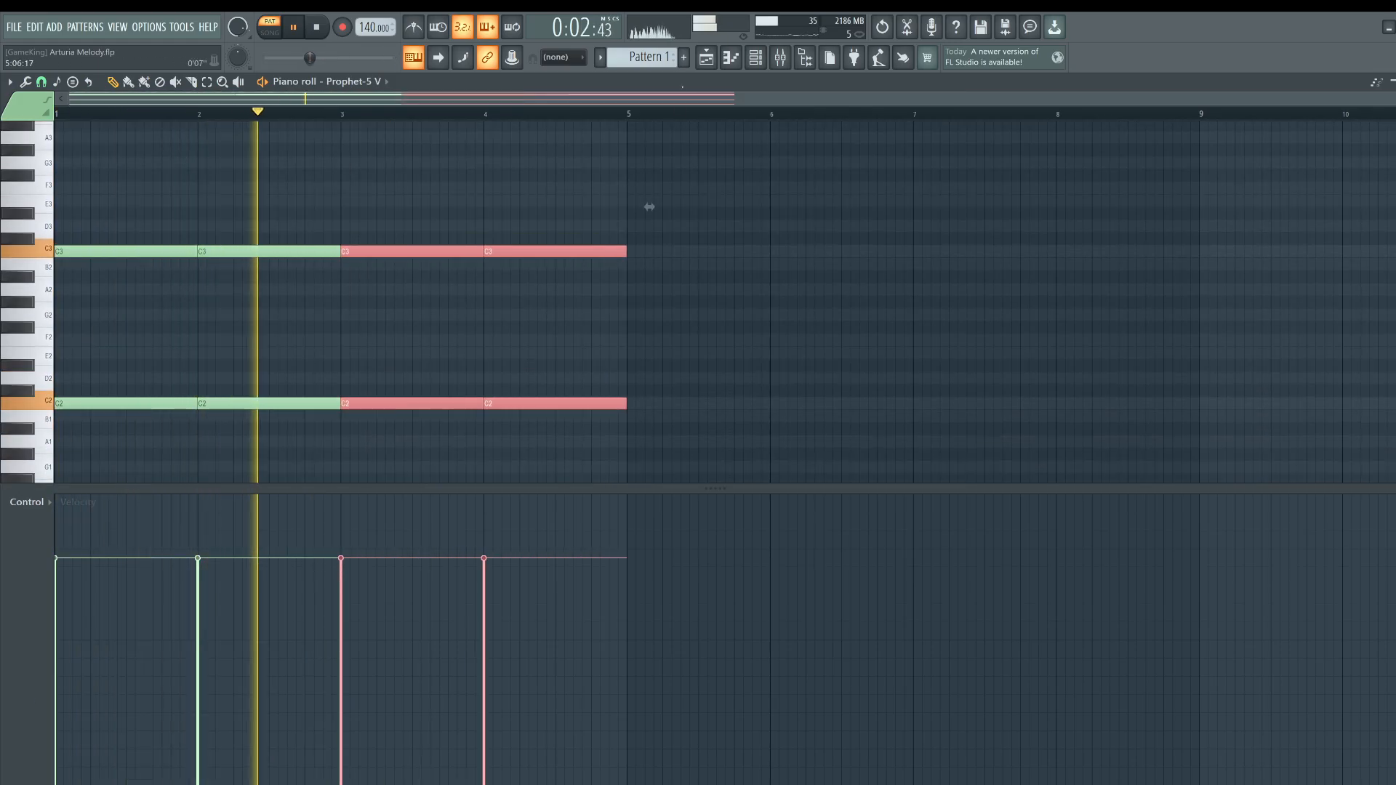
key(F9)
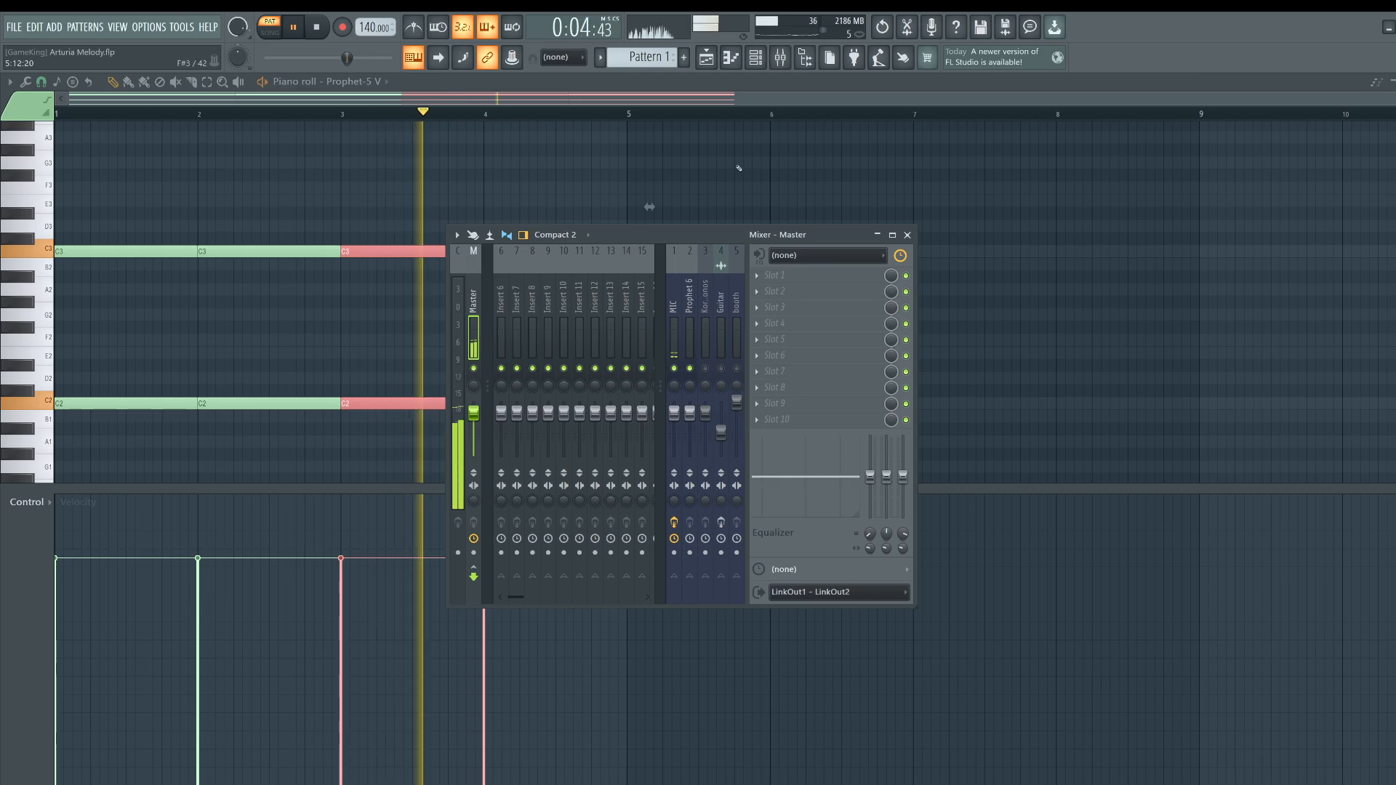
key(F6)
key(space)
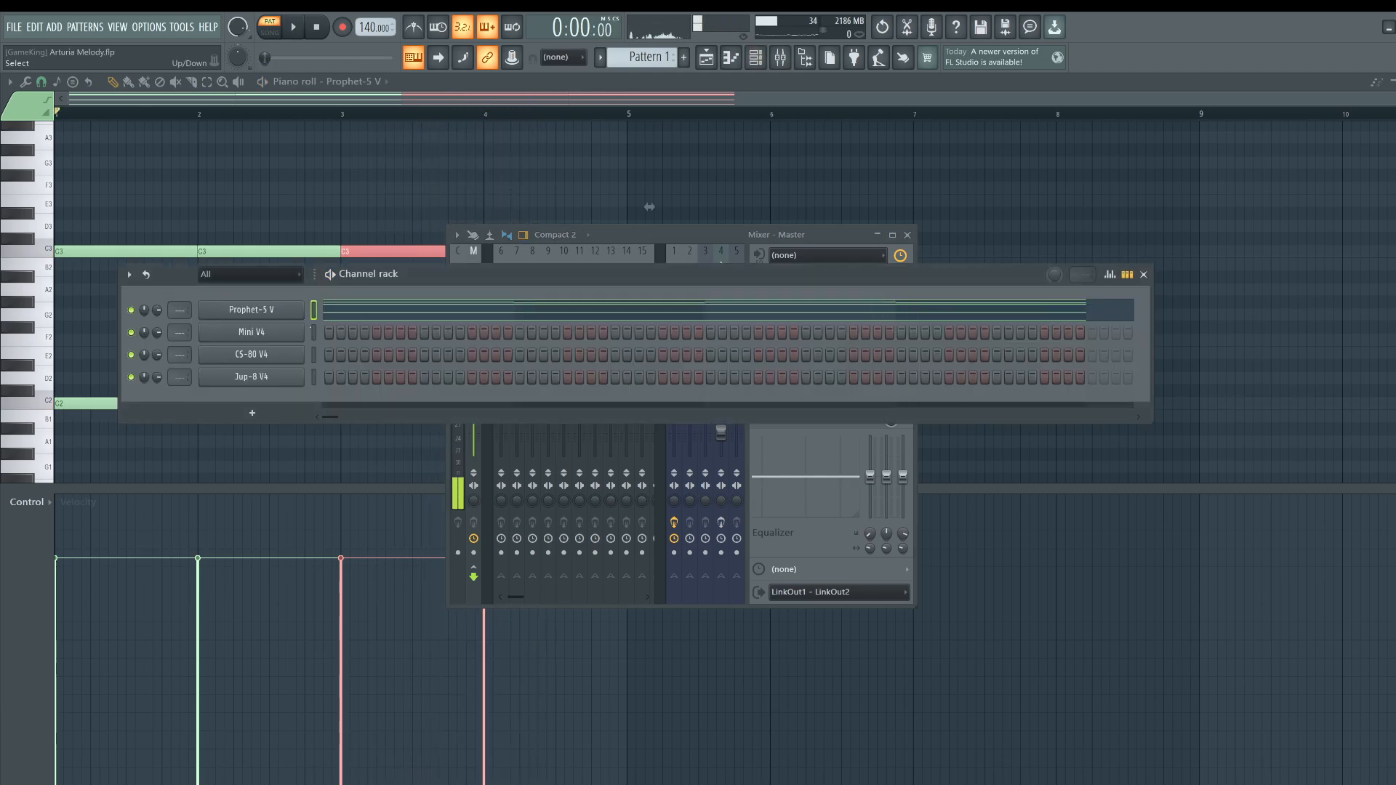
Step: Select and copy the C2 and C3 notes across all four bars of the Prophet-5 V part
ctrl+click(267, 458)
scroll(305, 456, up, 1)
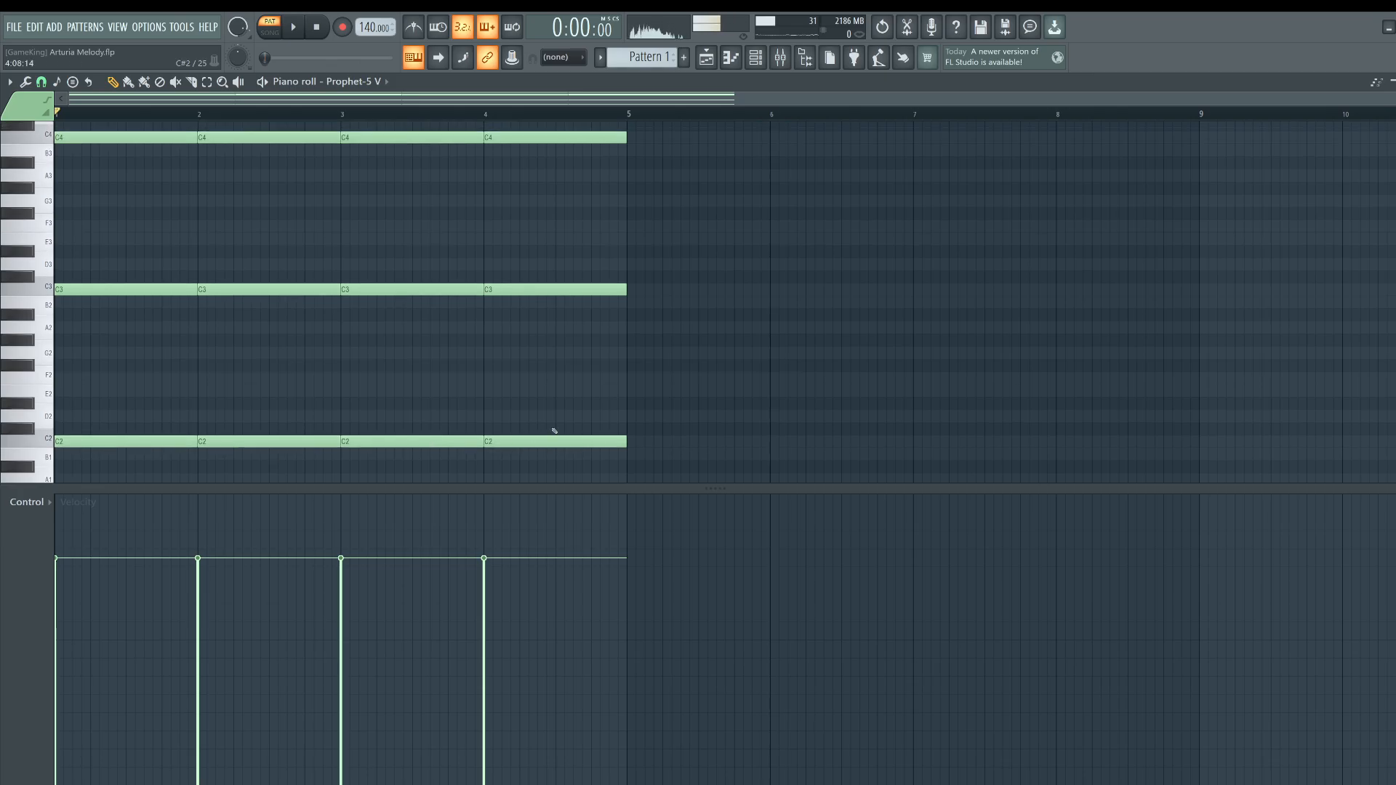
ctrl+drag(645, 441, 103, 275)
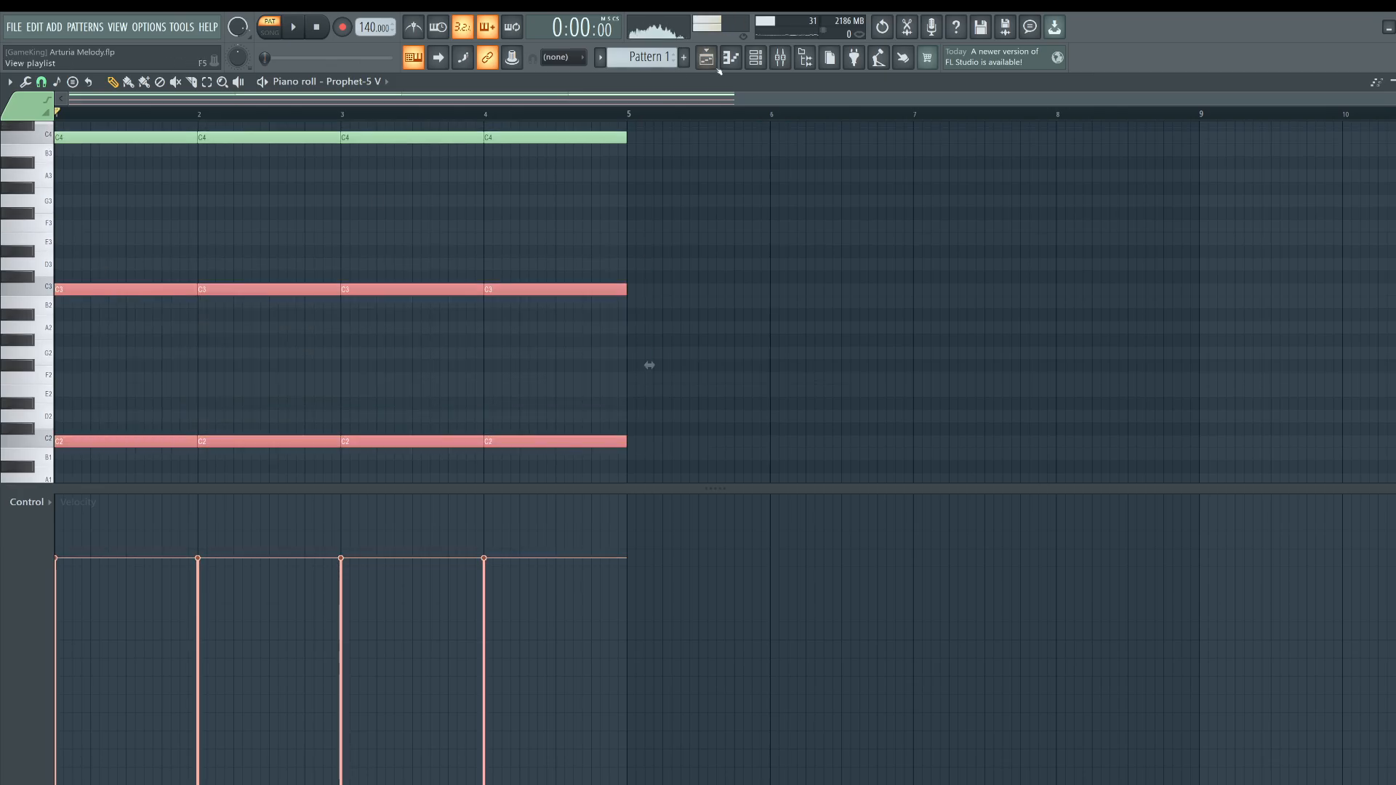
Step: Paste the bass notes into the Mini V4 piano roll, keeping only C2 in bars 1 and 3 and C3 in bars 2 and 4
click(757, 62)
right_click(293, 331)
click(329, 330)
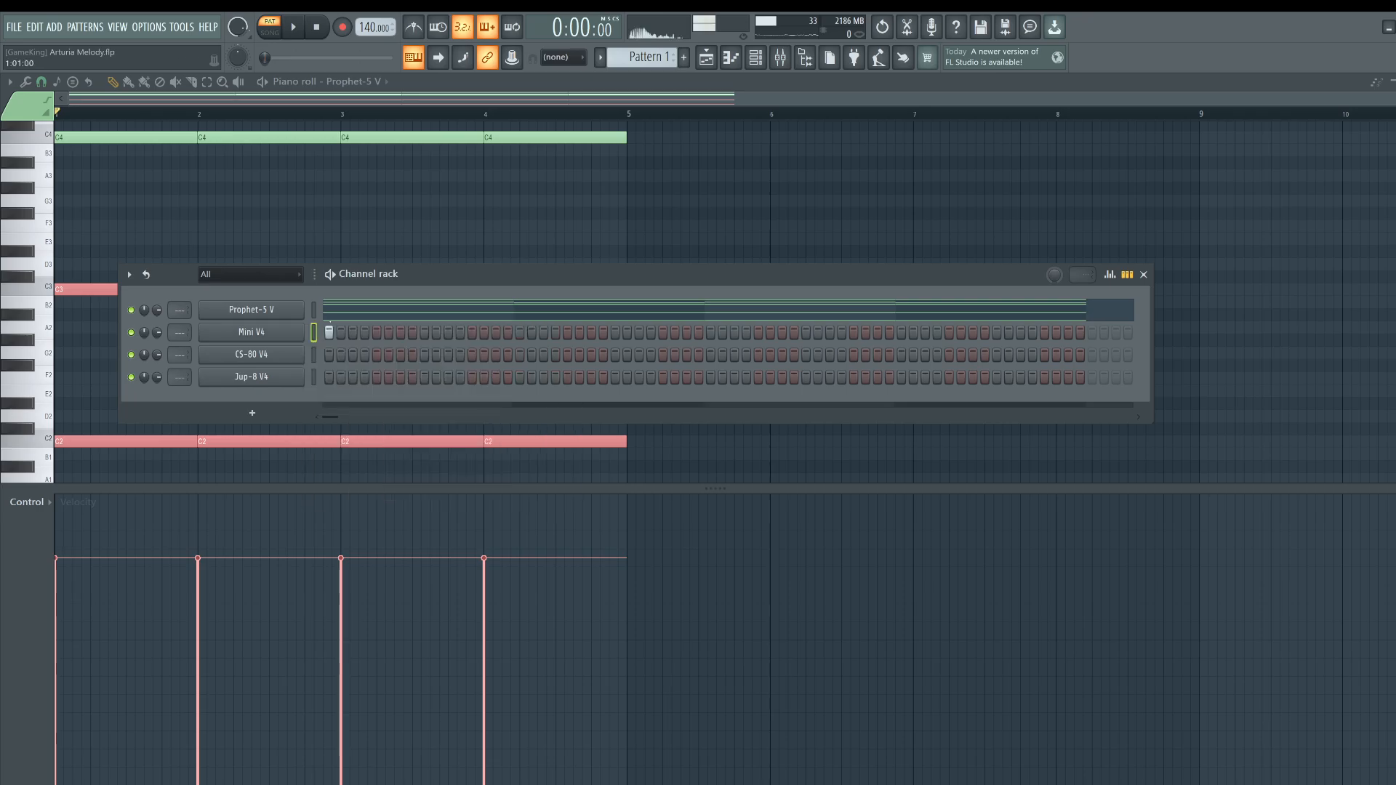
right_click(330, 333)
right_click(304, 323)
click(340, 330)
key(ctrl+v)
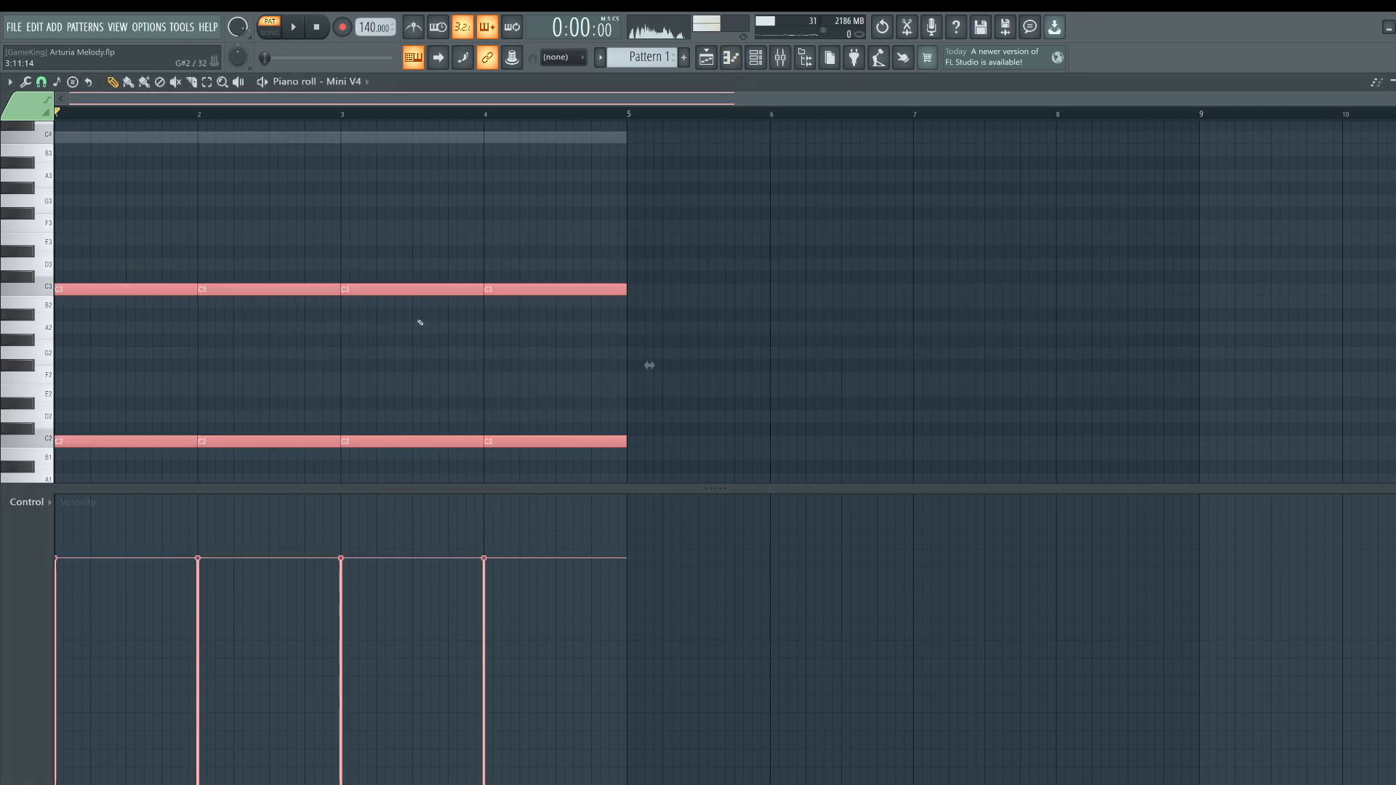
right_click(146, 283)
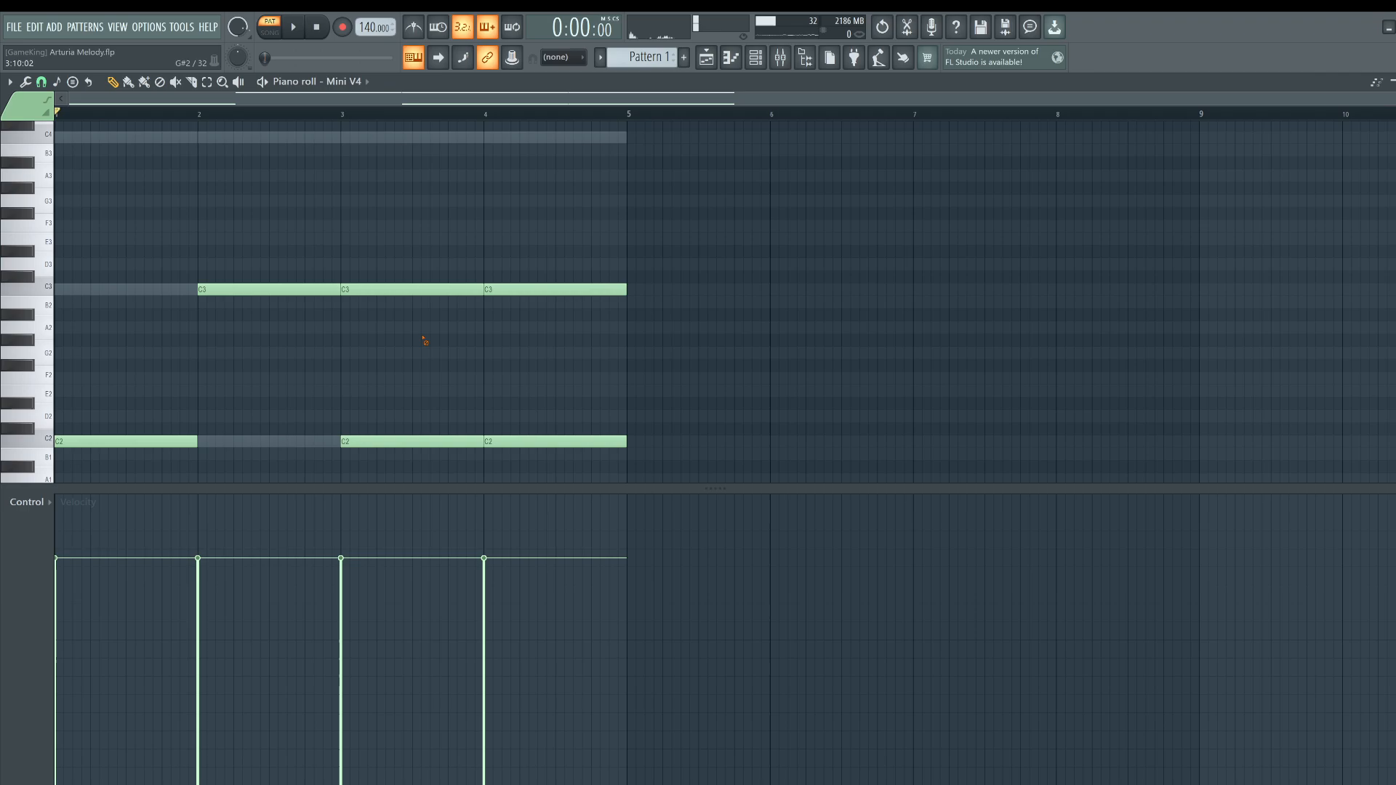
Step: Open the Mini V4 synth from the channel rack and view its voice mode options
click(765, 62)
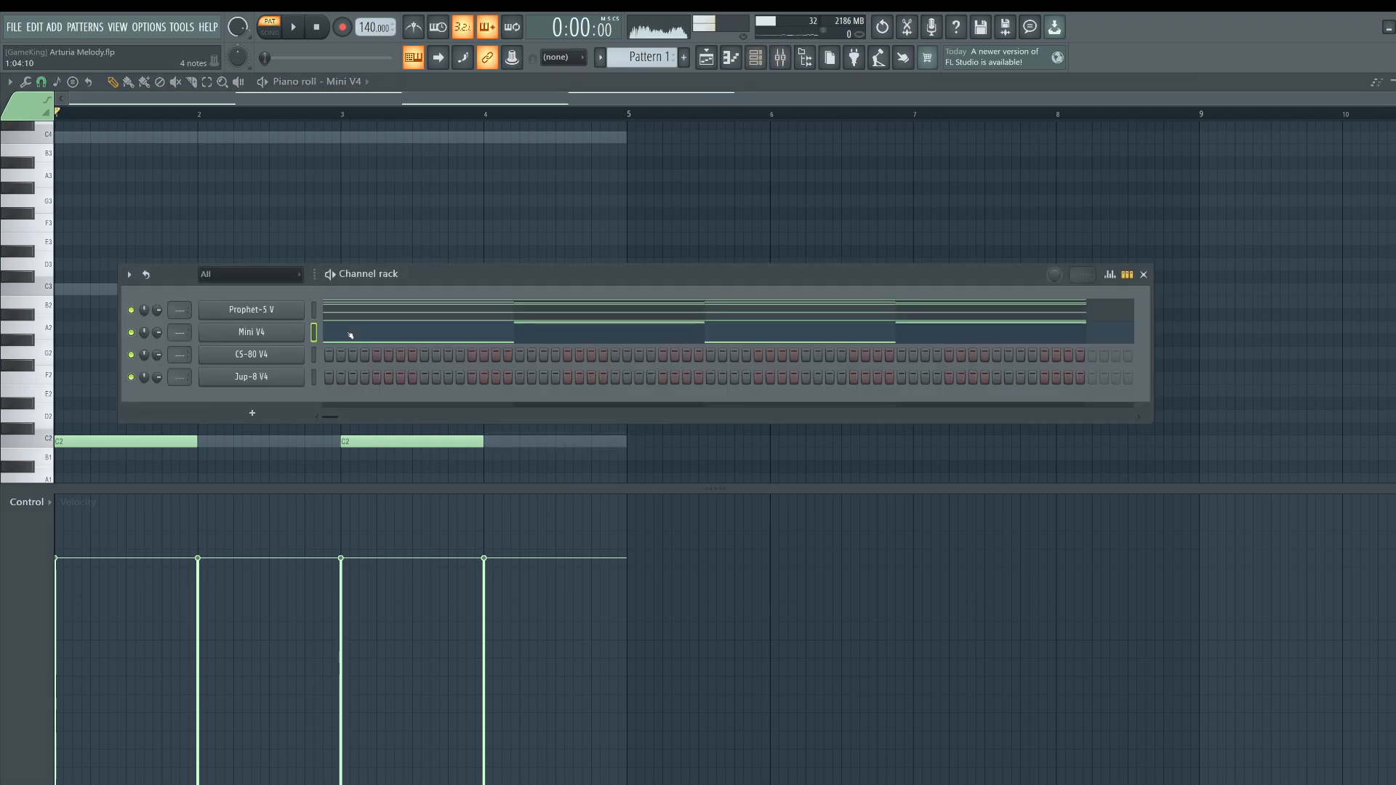
click(256, 336)
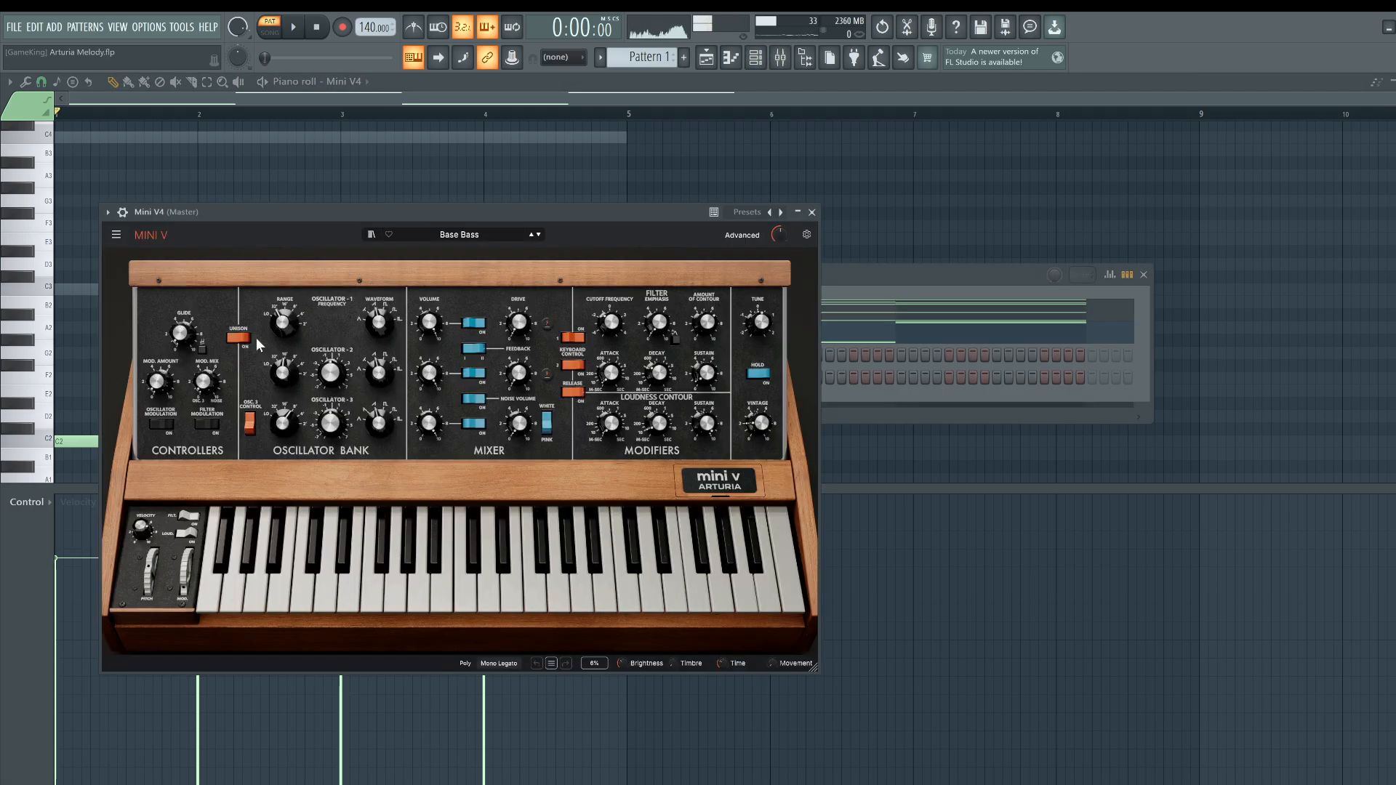
click(498, 664)
click(428, 659)
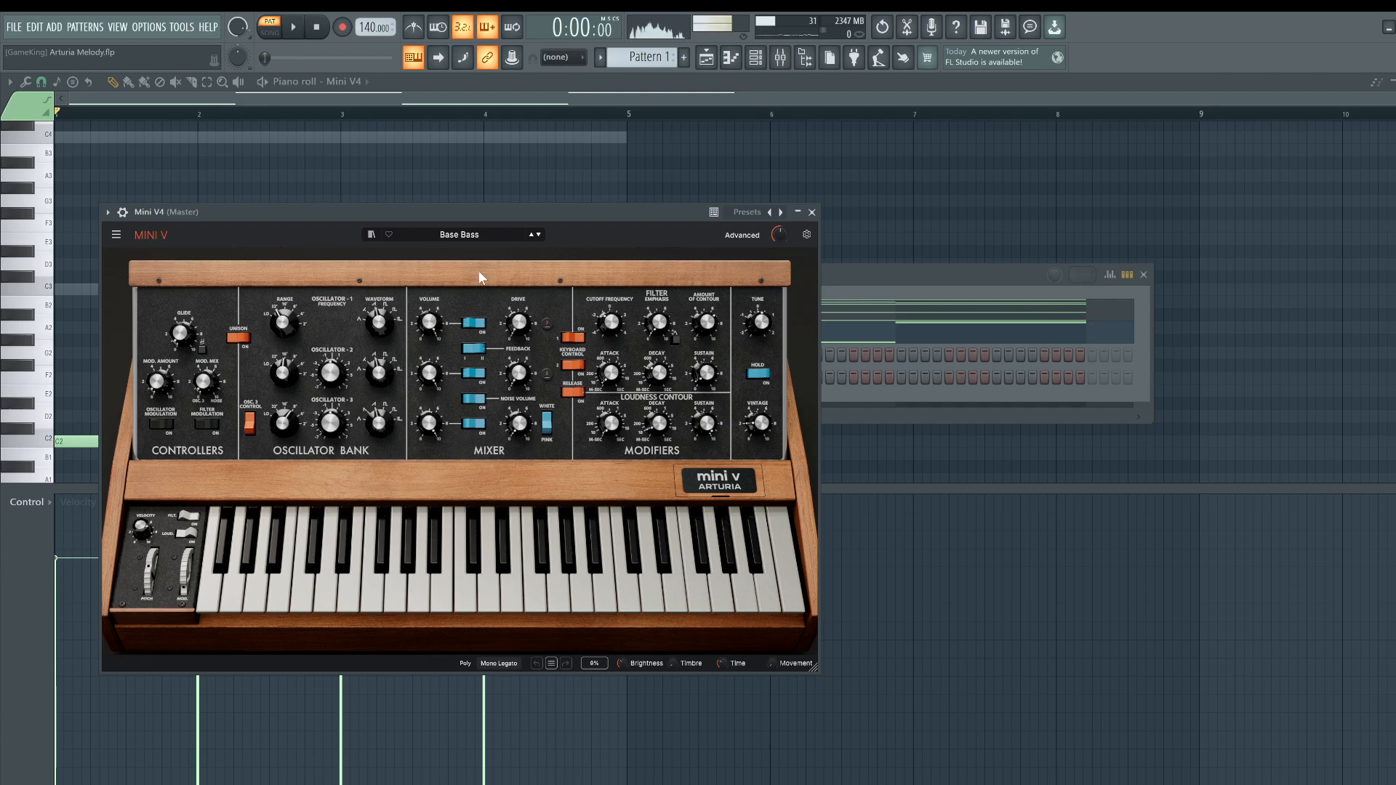
Step: Load the Default template preset in the Mini V4 and start playback of the pattern
click(460, 229)
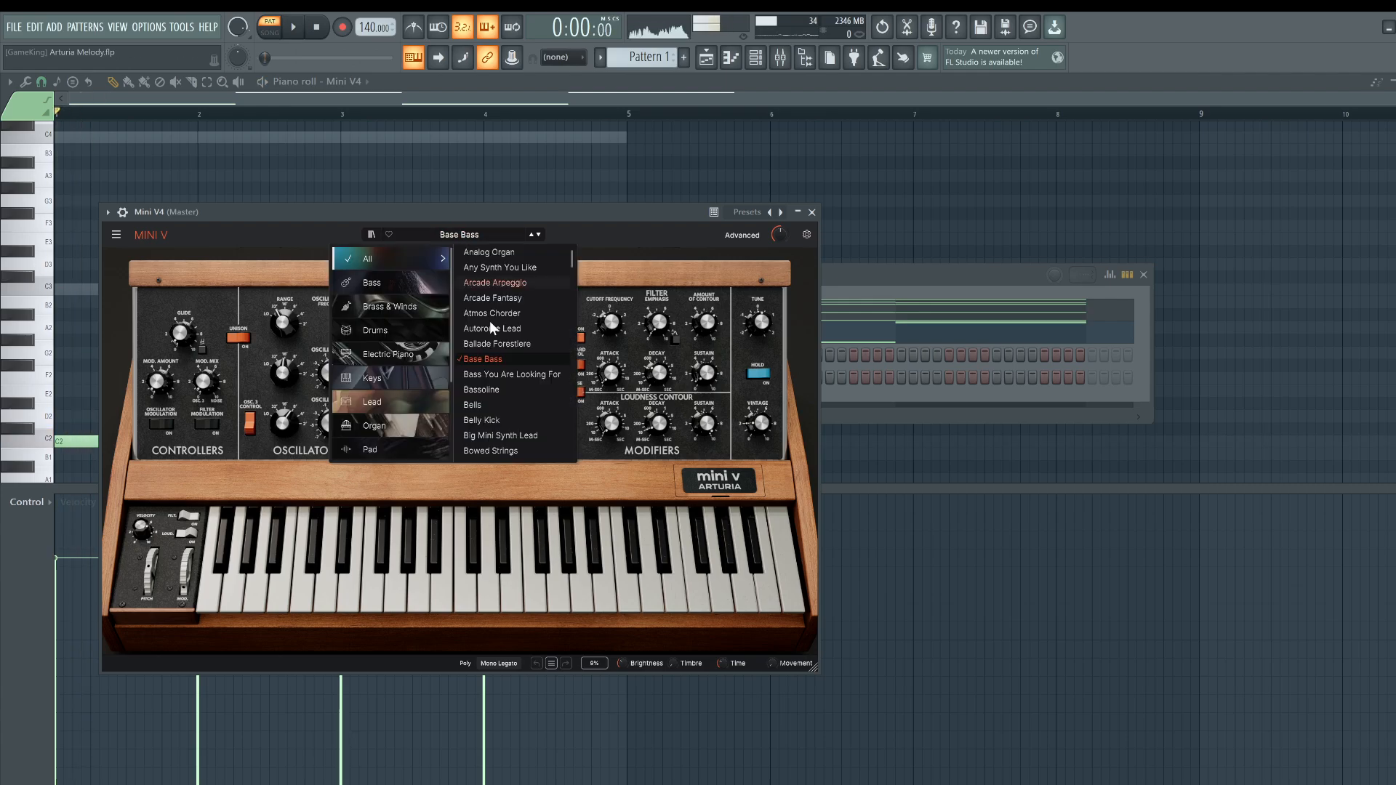
scroll(400, 413, down, 3)
click(402, 445)
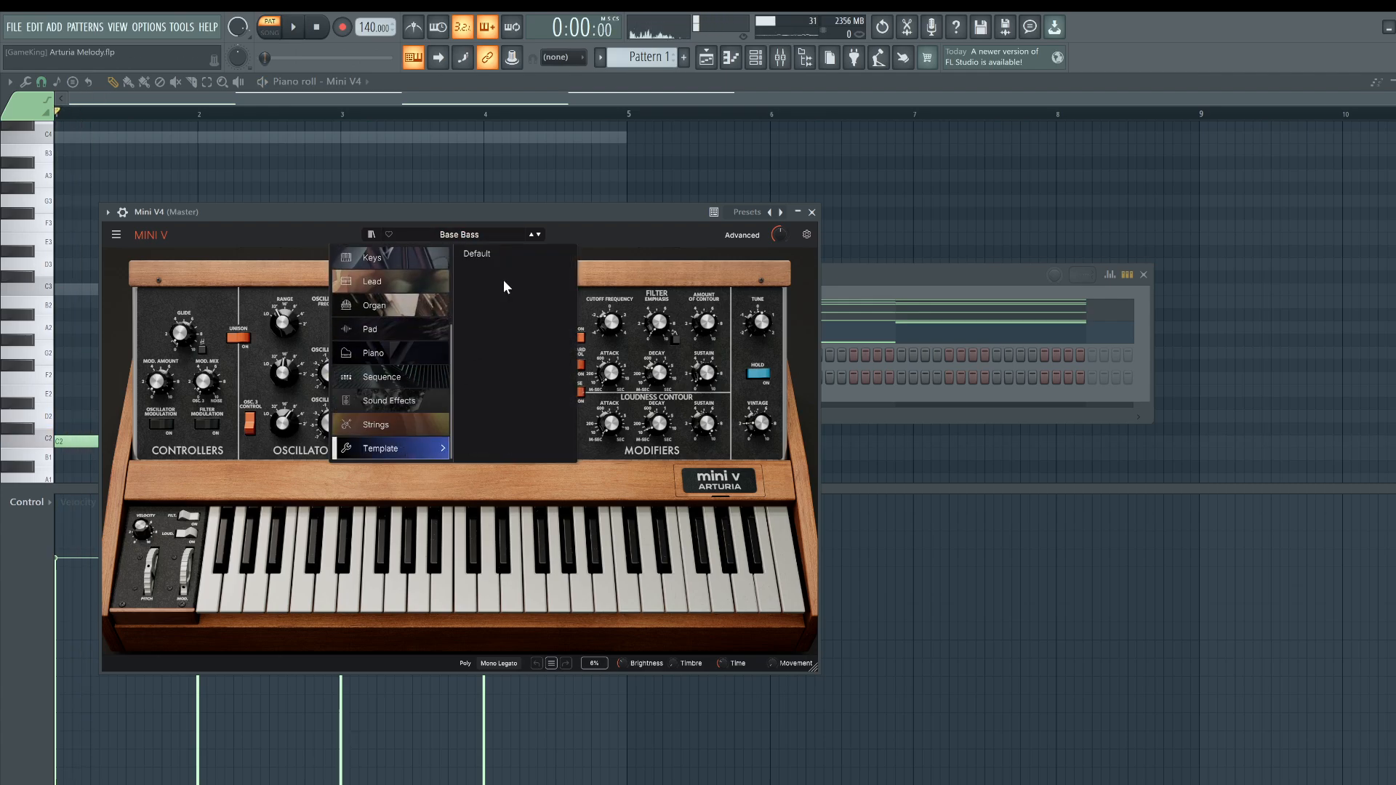
click(504, 253)
key(space)
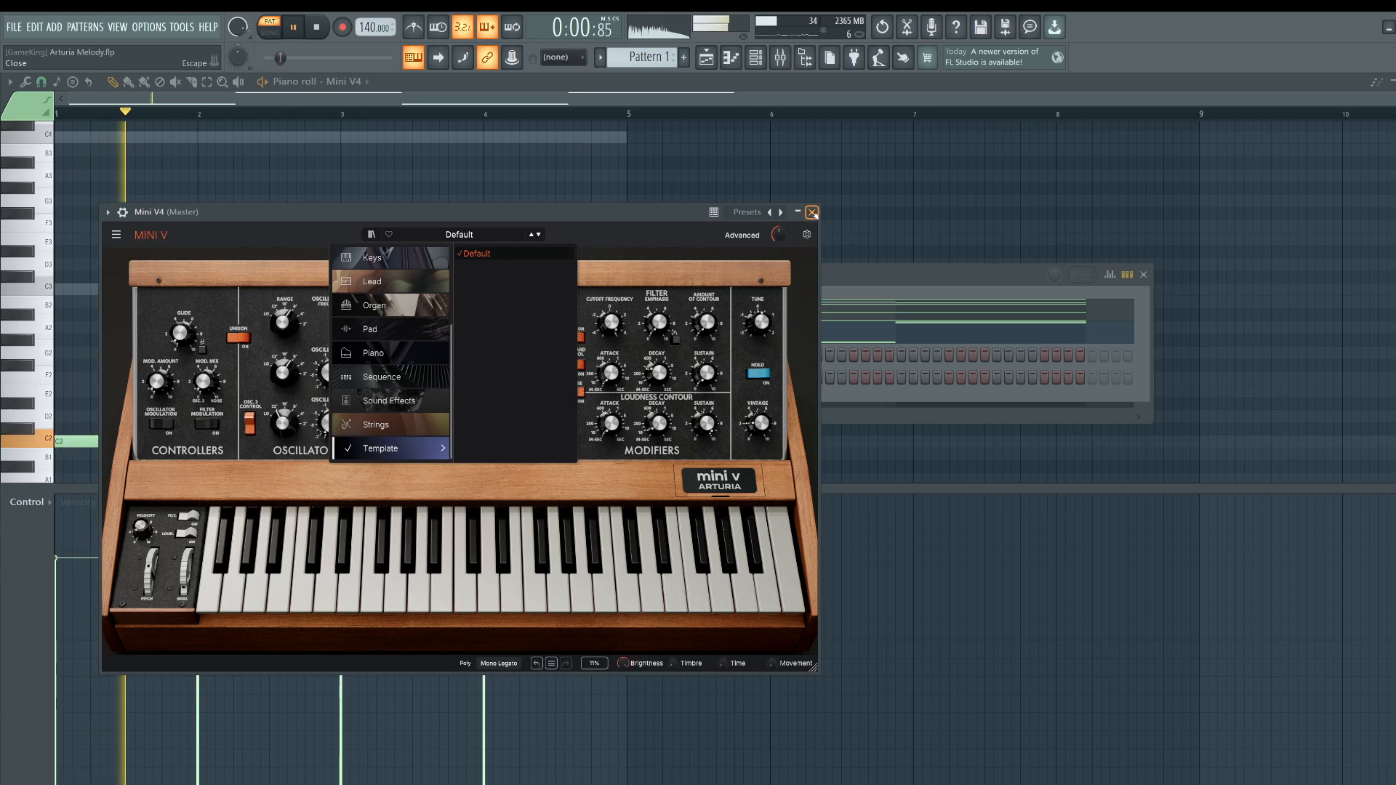
click(517, 231)
drag(518, 211, 520, 179)
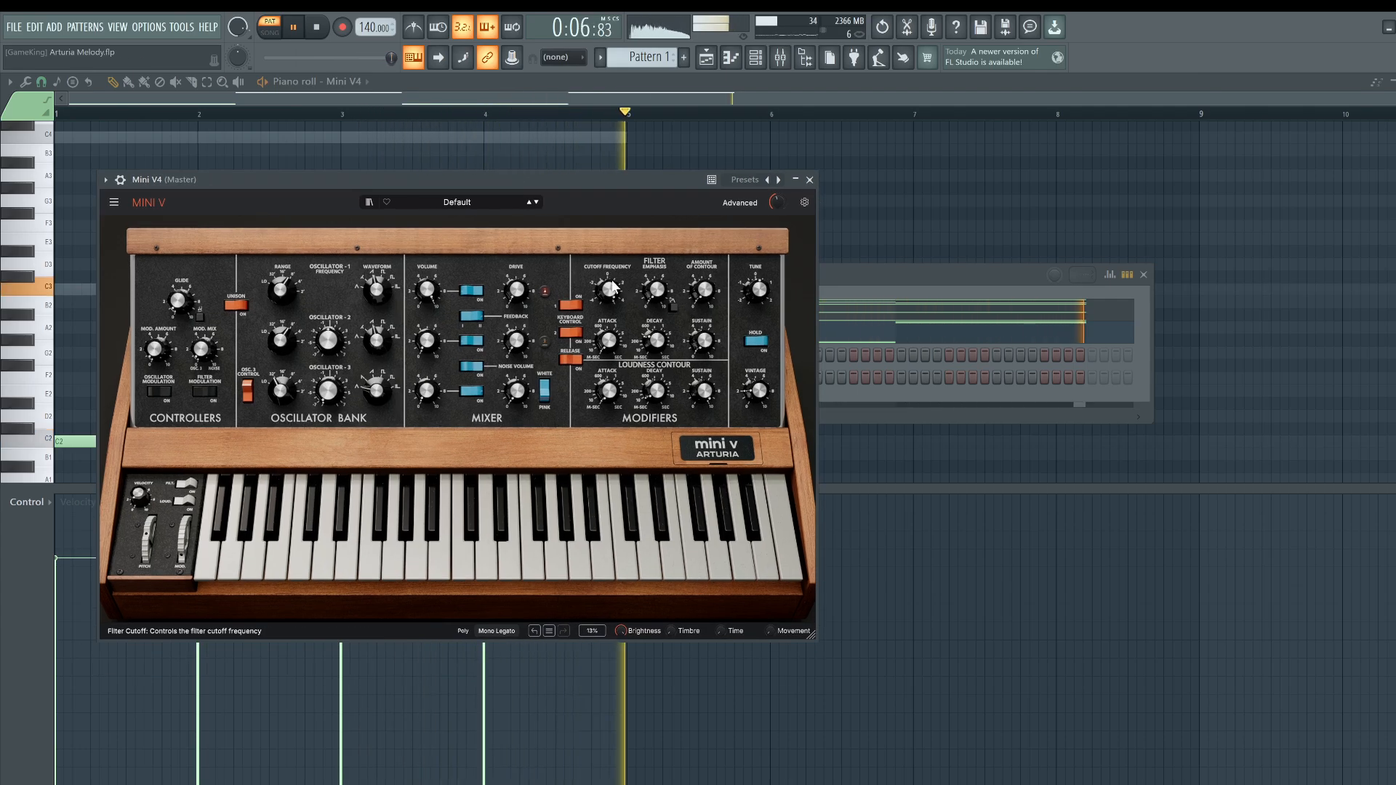
Step: Set the Mini V4 filter cutoff to 425 Hz and contour amount to 6.00, and adjust the filter emphasis
drag(612, 282, 611, 304)
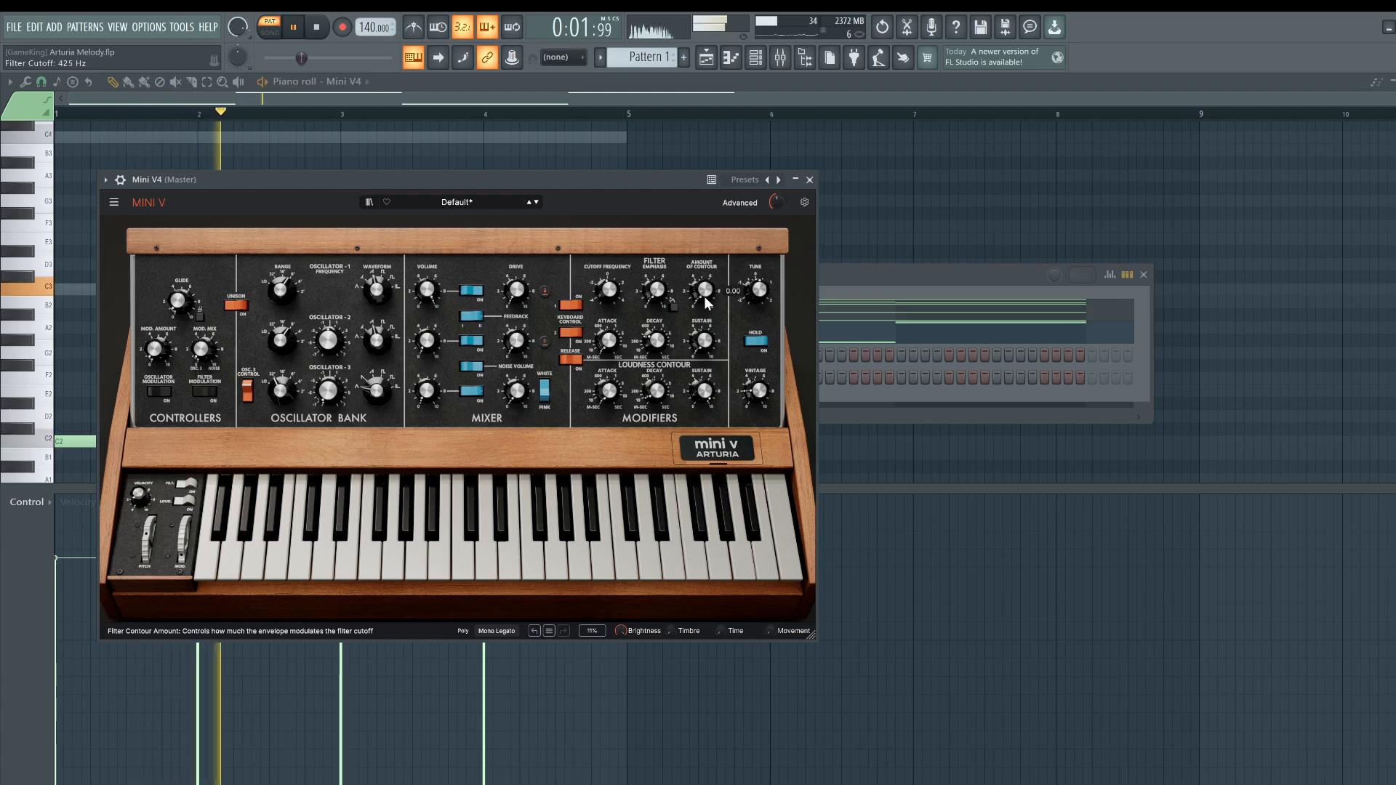
drag(703, 290, 703, 284)
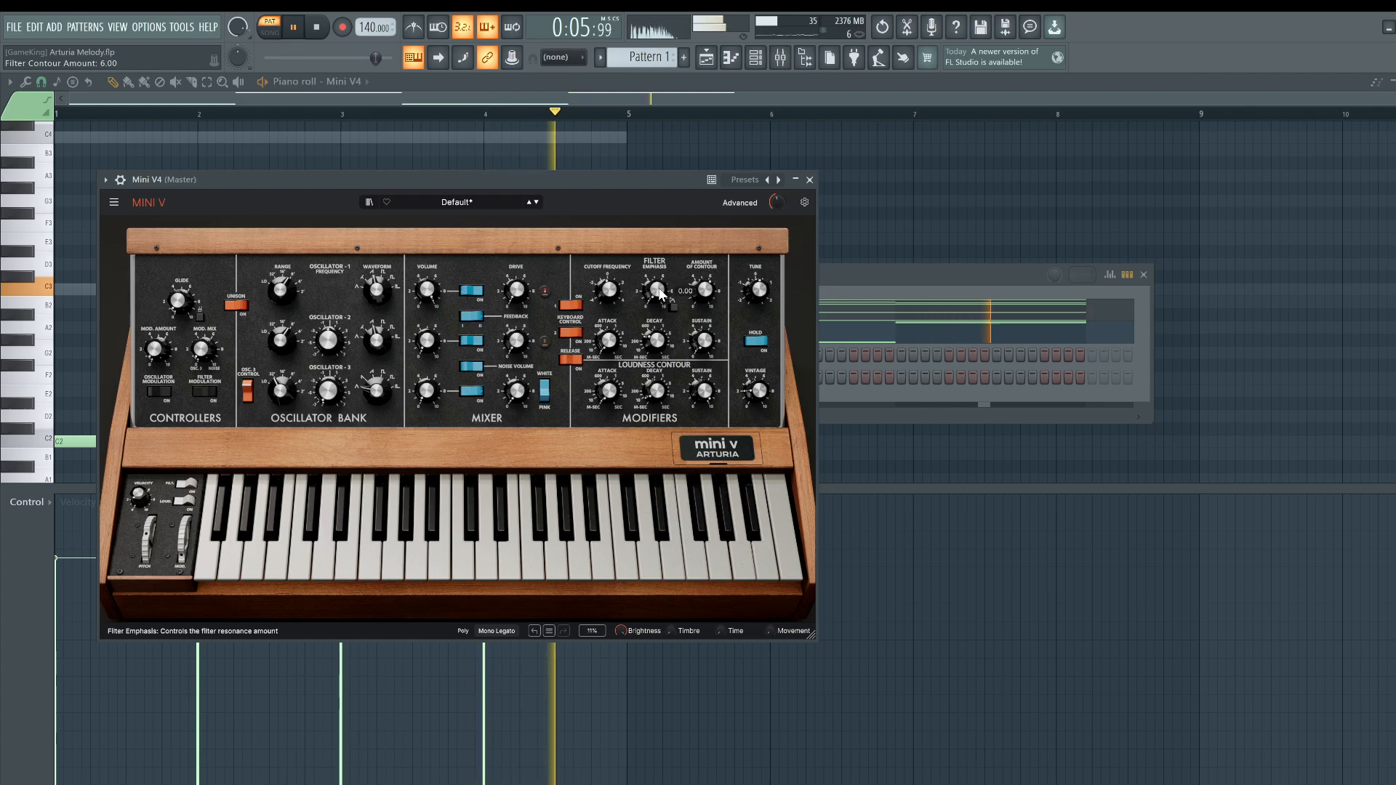
drag(657, 290, 658, 266)
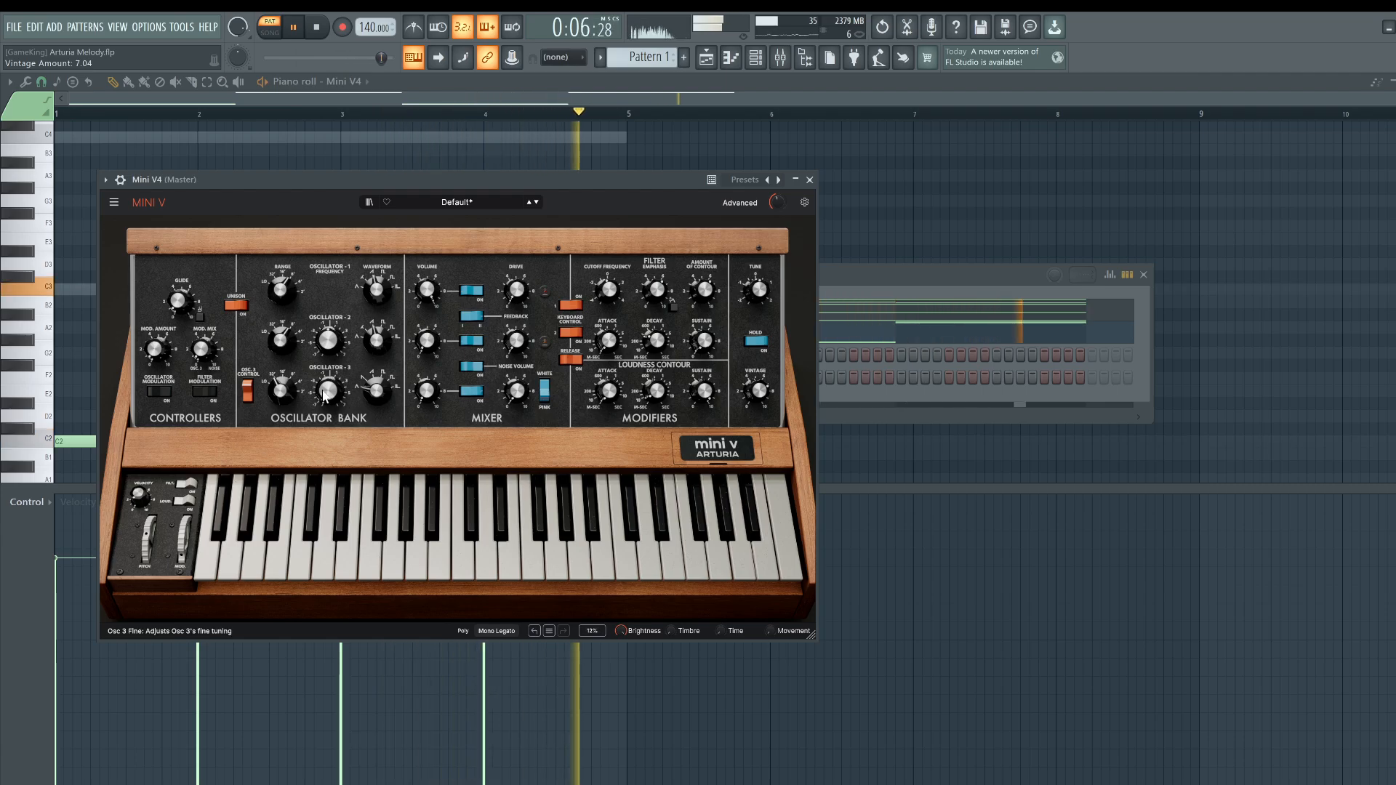
Step: Set oscillator 2's volume to 8.92 and its range to 4', and adjust its fine tuning
mouse_move(427, 341)
mouse_down()
mouse_move(427, 327)
mouse_move(459, 349)
mouse_move(427, 349)
mouse_move(426, 364)
mouse_up()
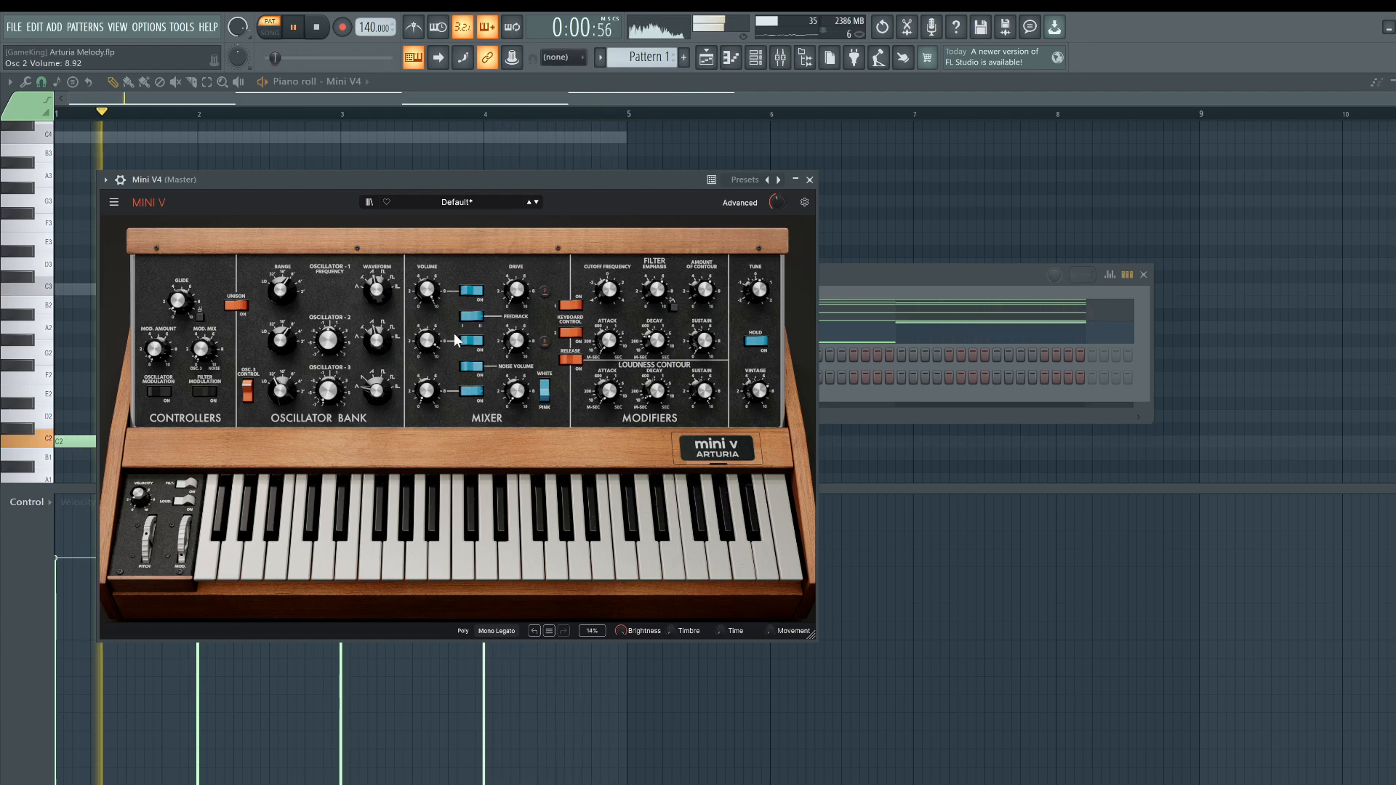
drag(328, 340, 282, 335)
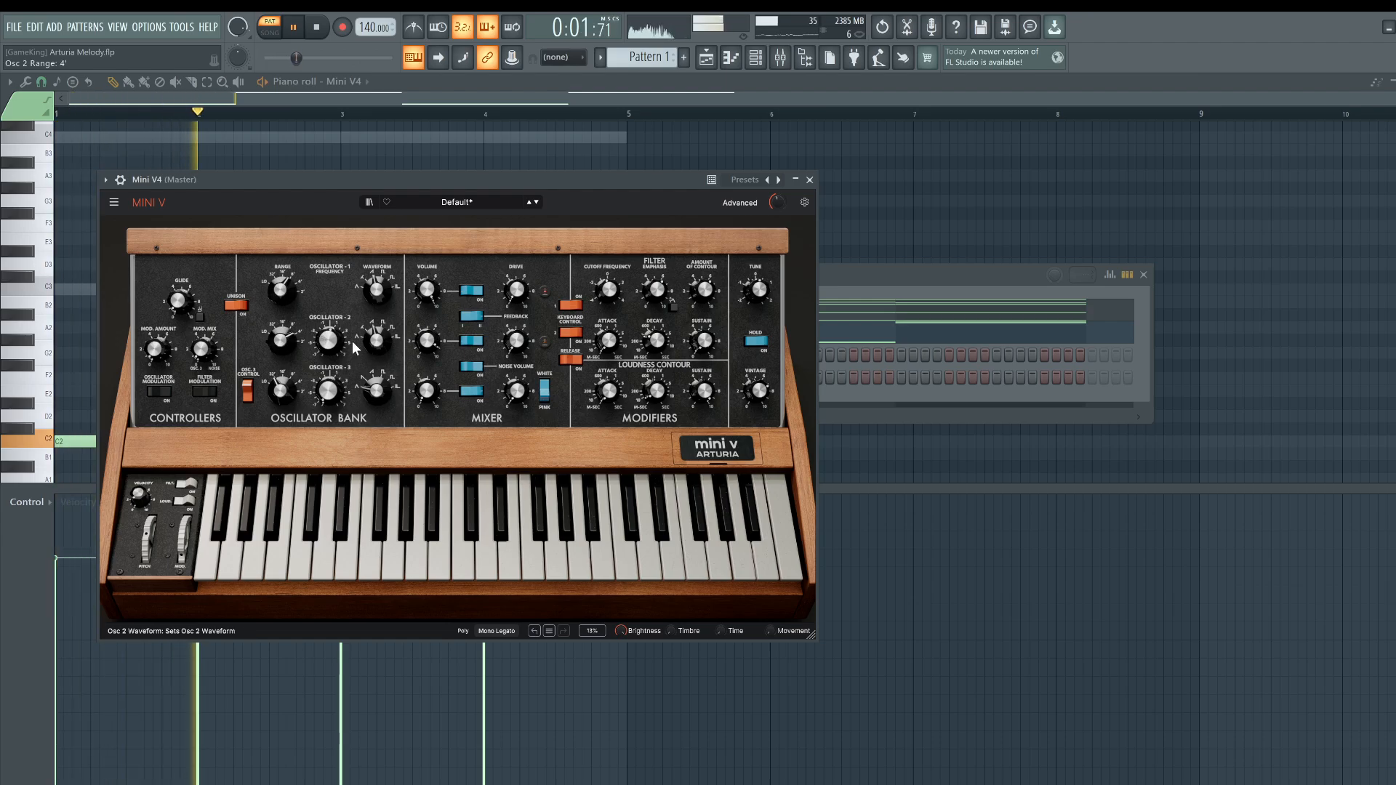
drag(329, 341, 328, 337)
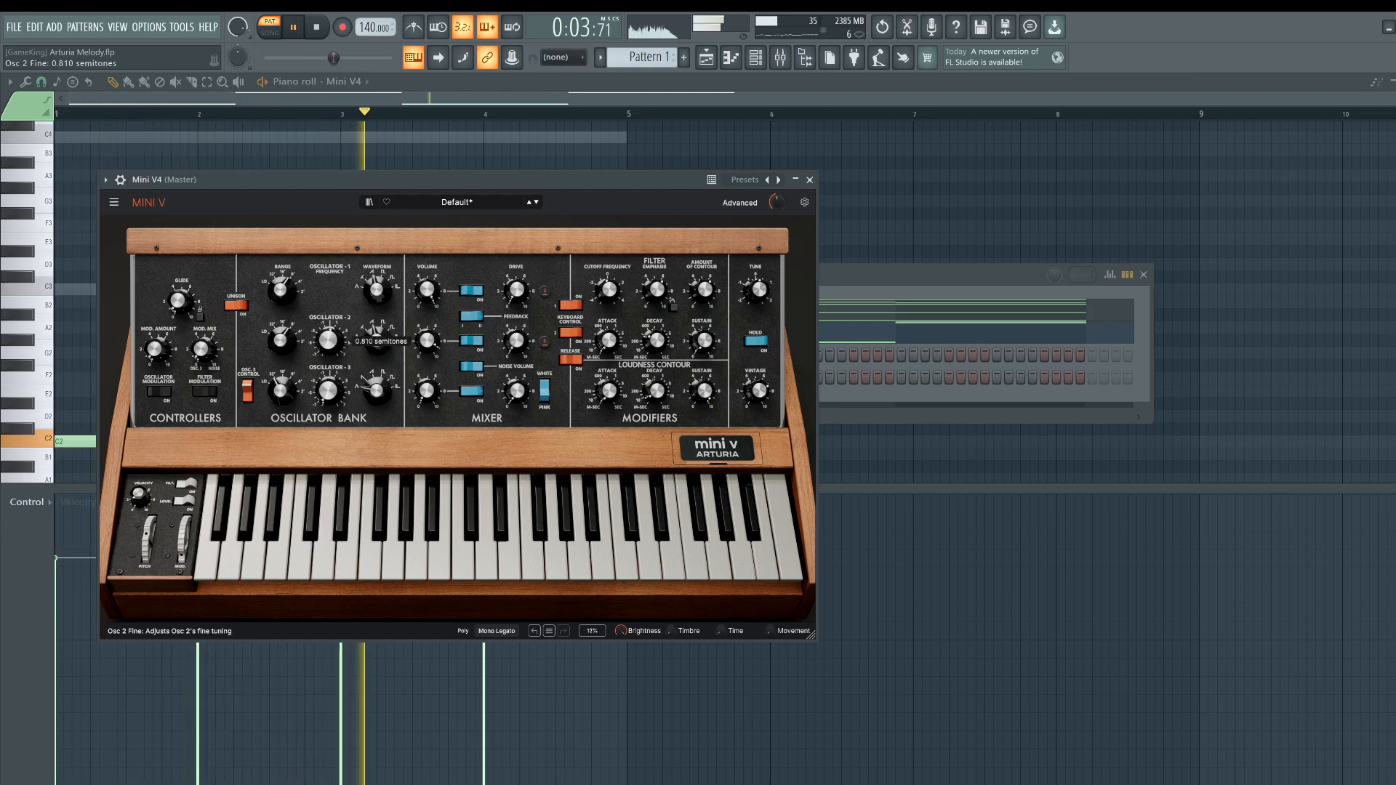
Step: Set oscillator 3 to a sawtooth with 2' range and volume 9.12, and detune it slightly while the pattern plays
drag(427, 391, 427, 346)
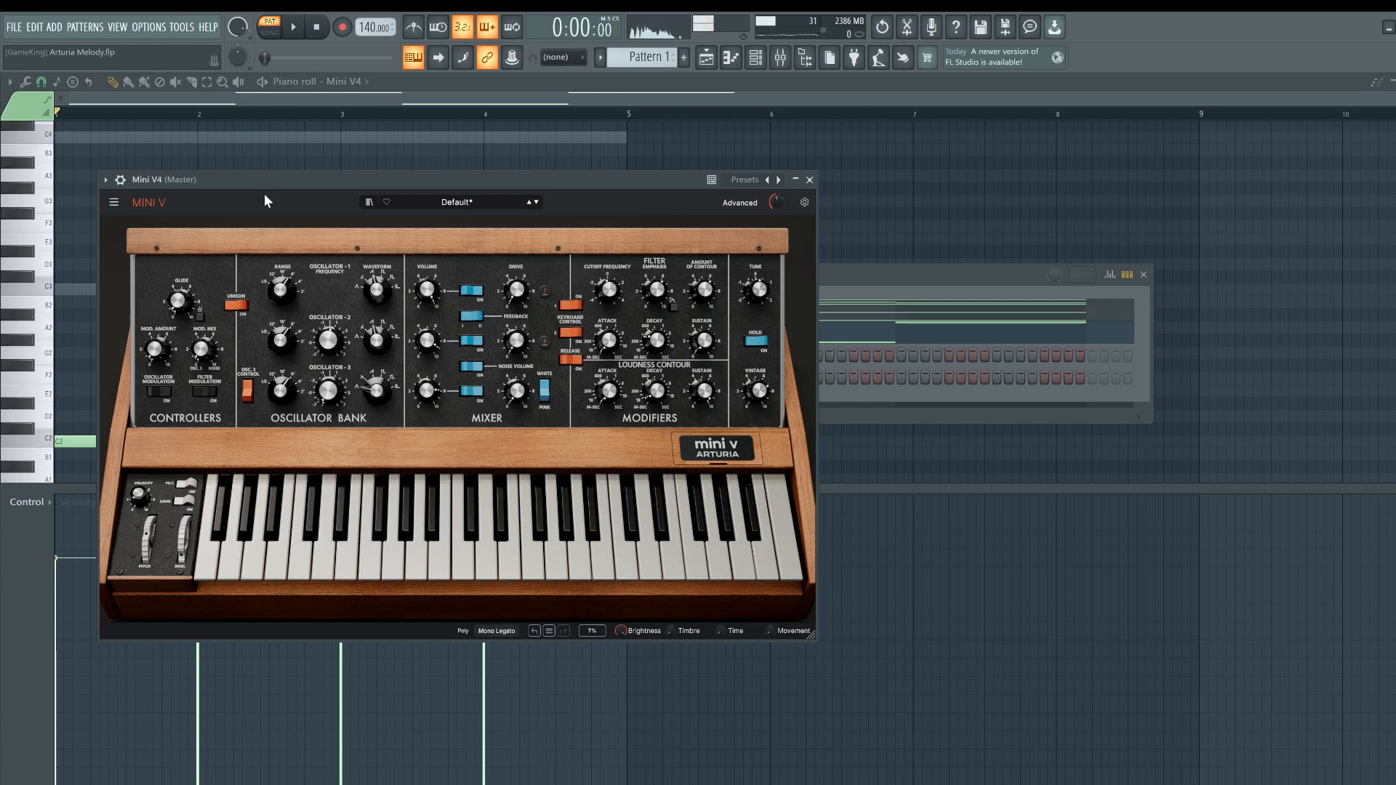
key(space)
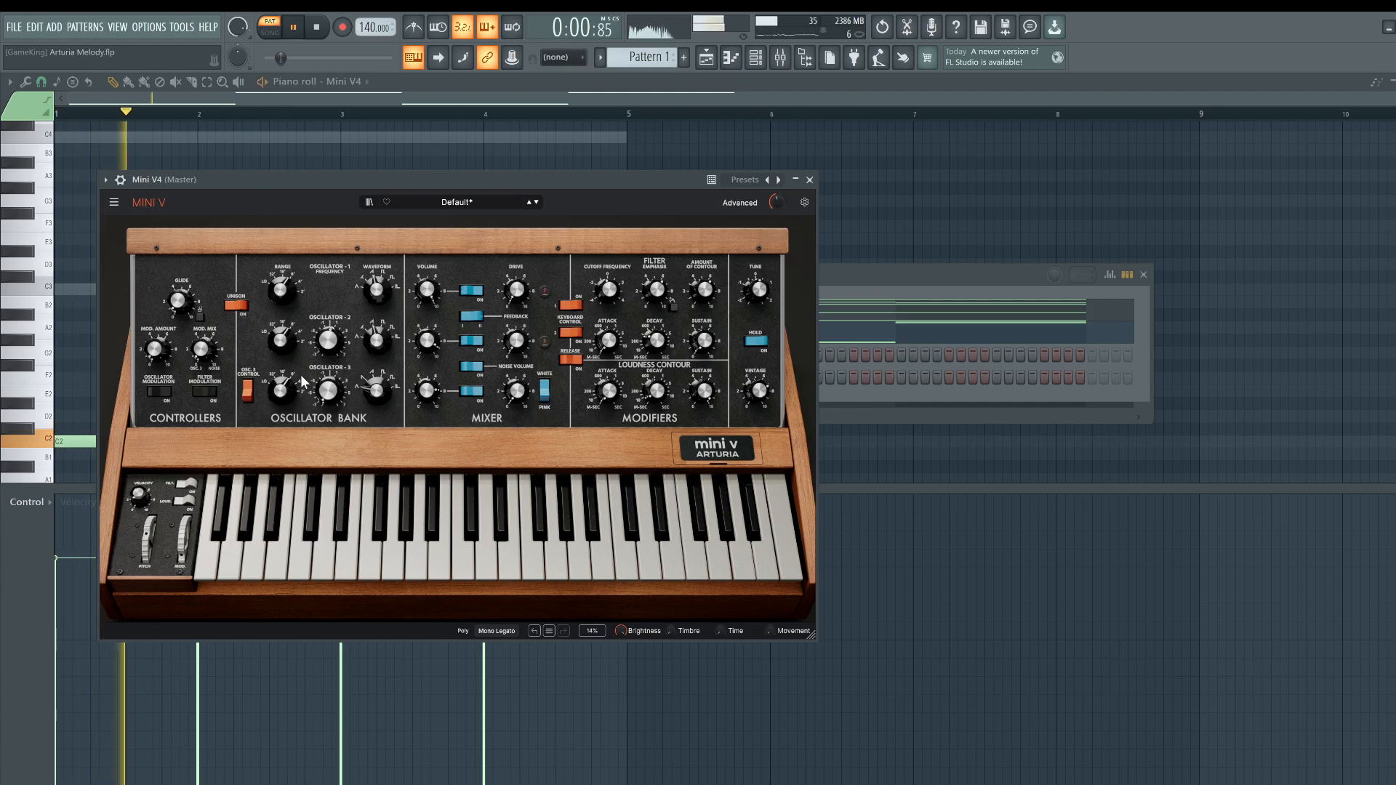
double_click(327, 389)
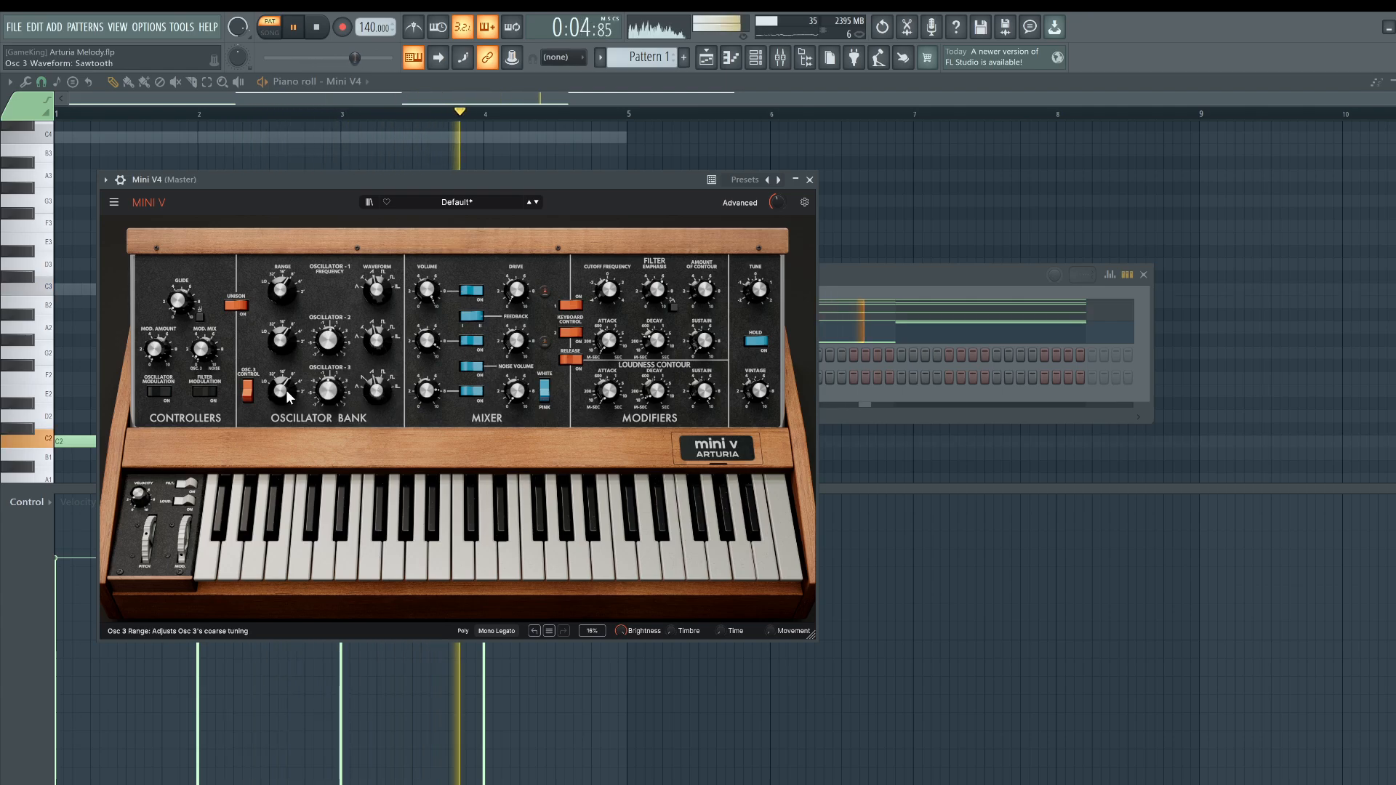
drag(281, 391, 280, 349)
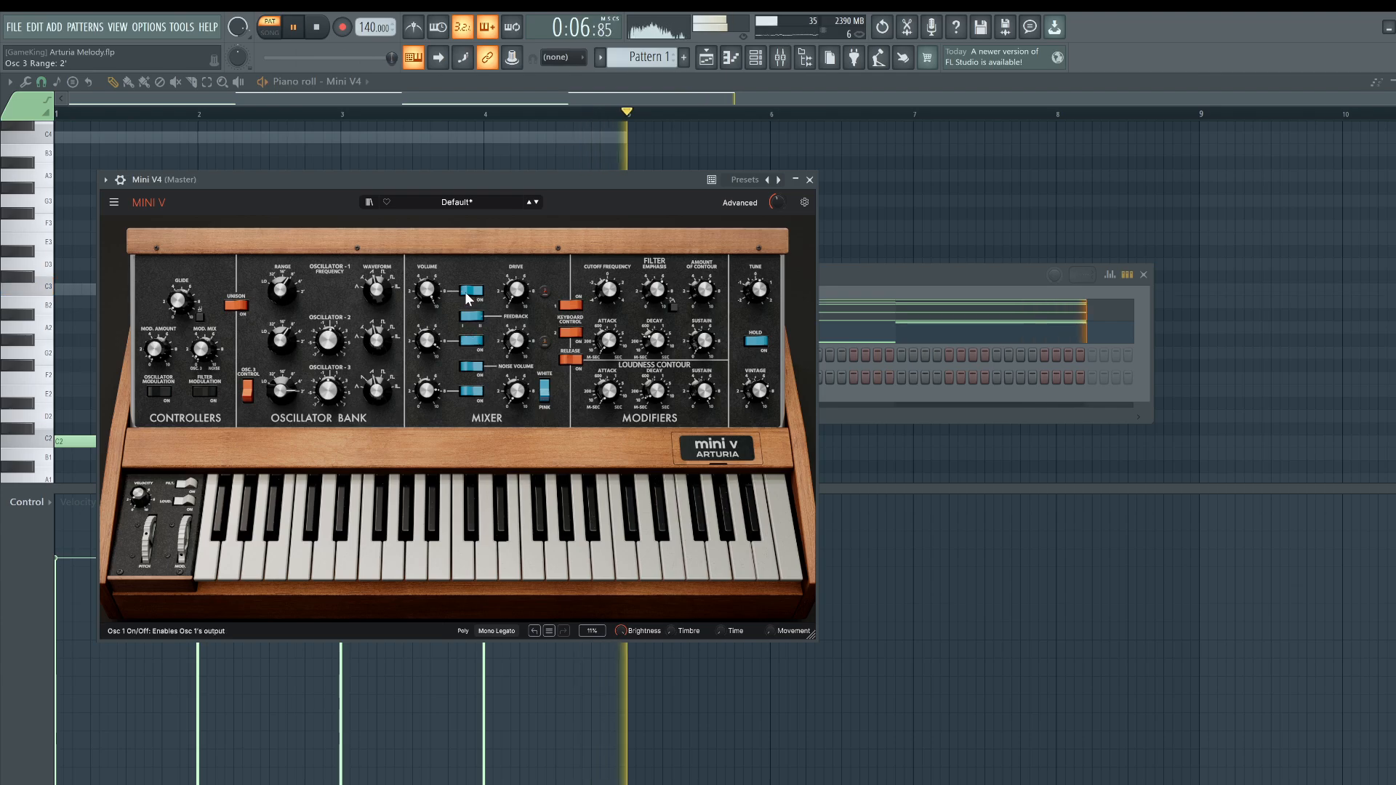
drag(423, 389, 423, 381)
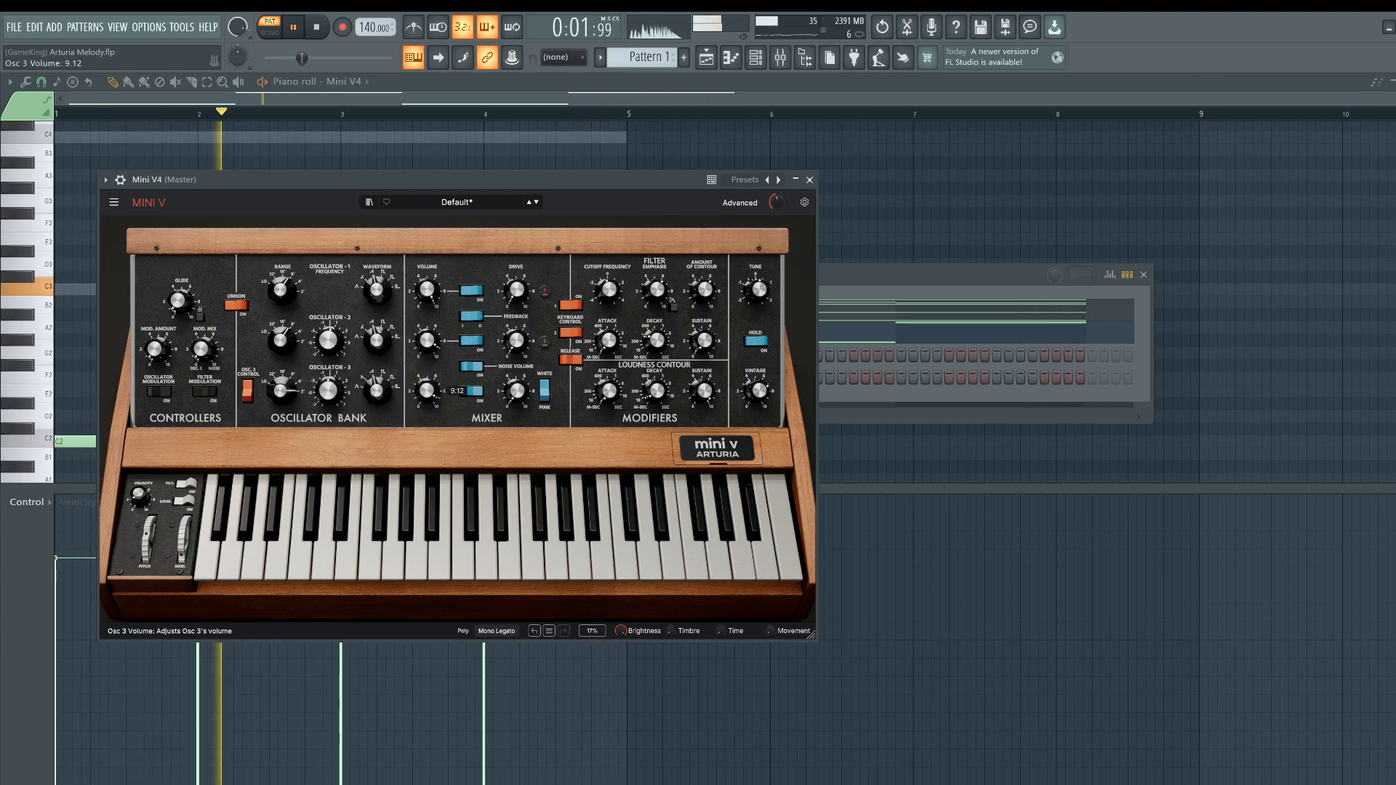
drag(331, 390, 331, 395)
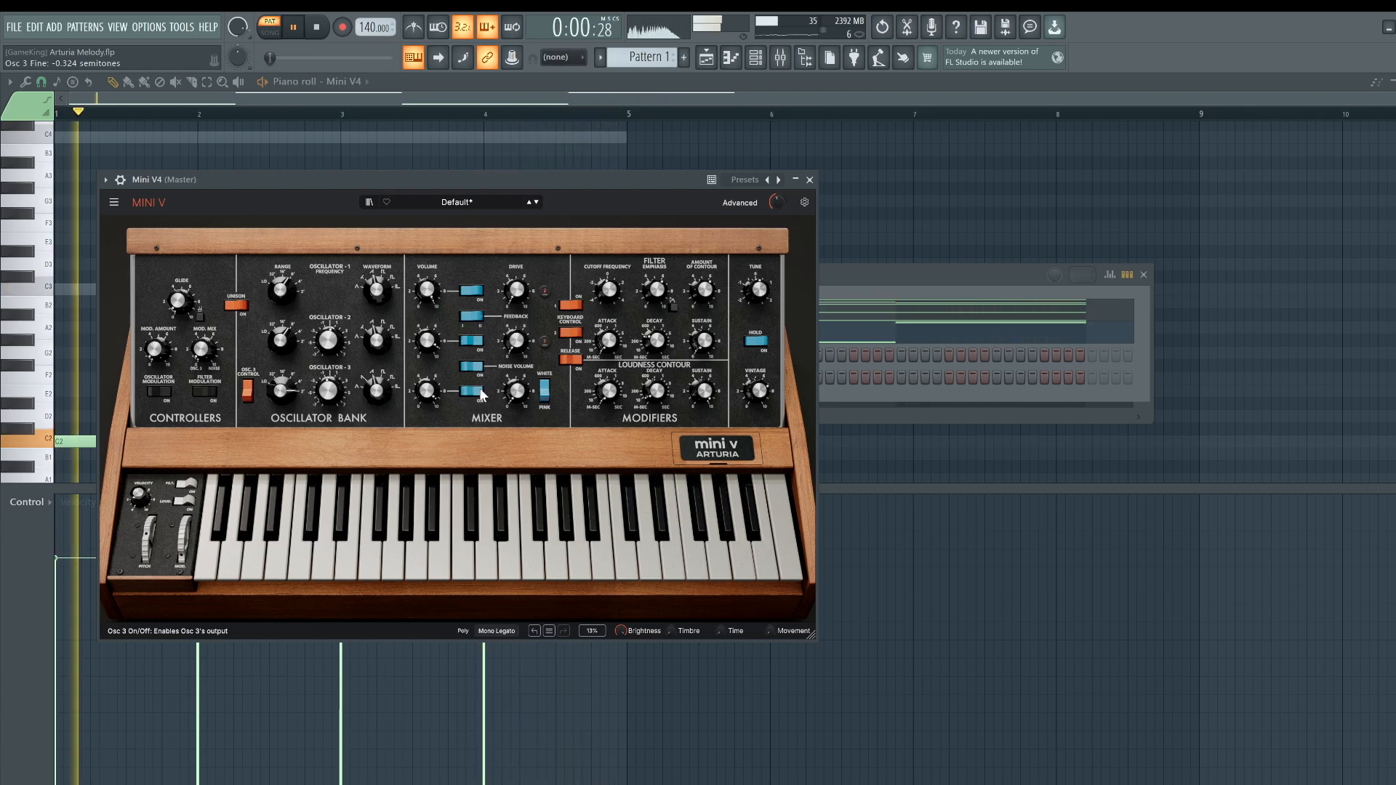
drag(329, 392, 330, 392)
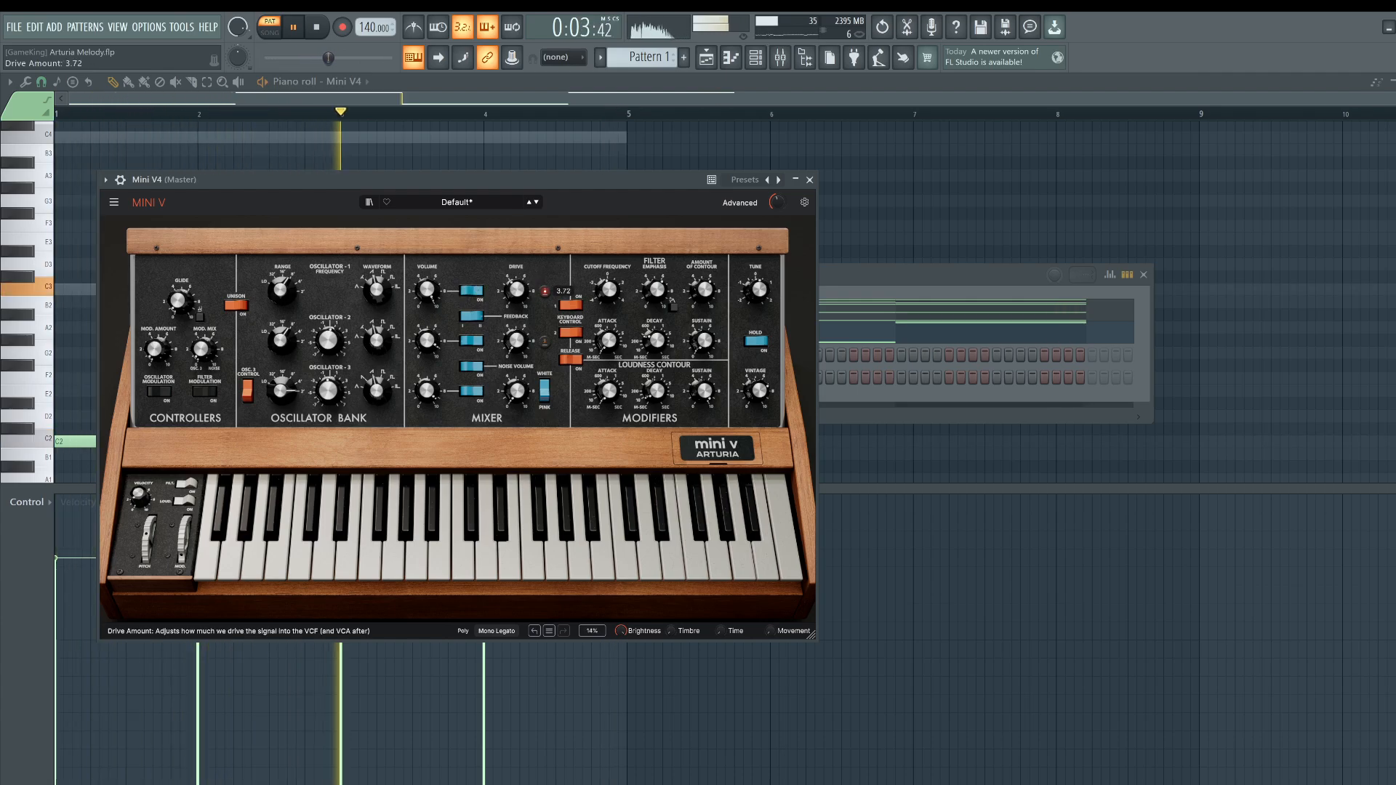
Step: Set the Mini V4 drive amount to 2.28, filter contour amount to about 4.8 and filter attack to 0.099 s
drag(516, 291, 516, 318)
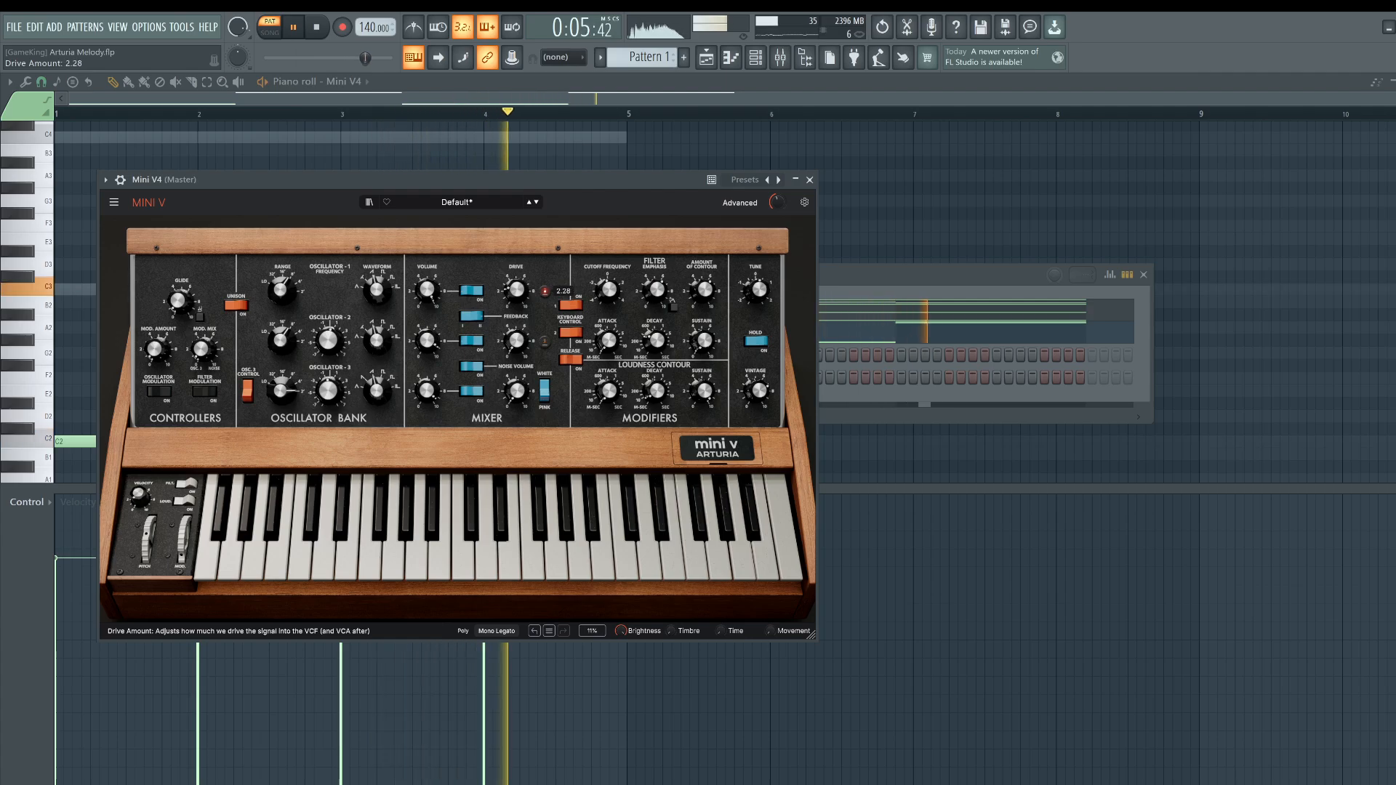
drag(704, 290, 609, 294)
drag(704, 290, 705, 293)
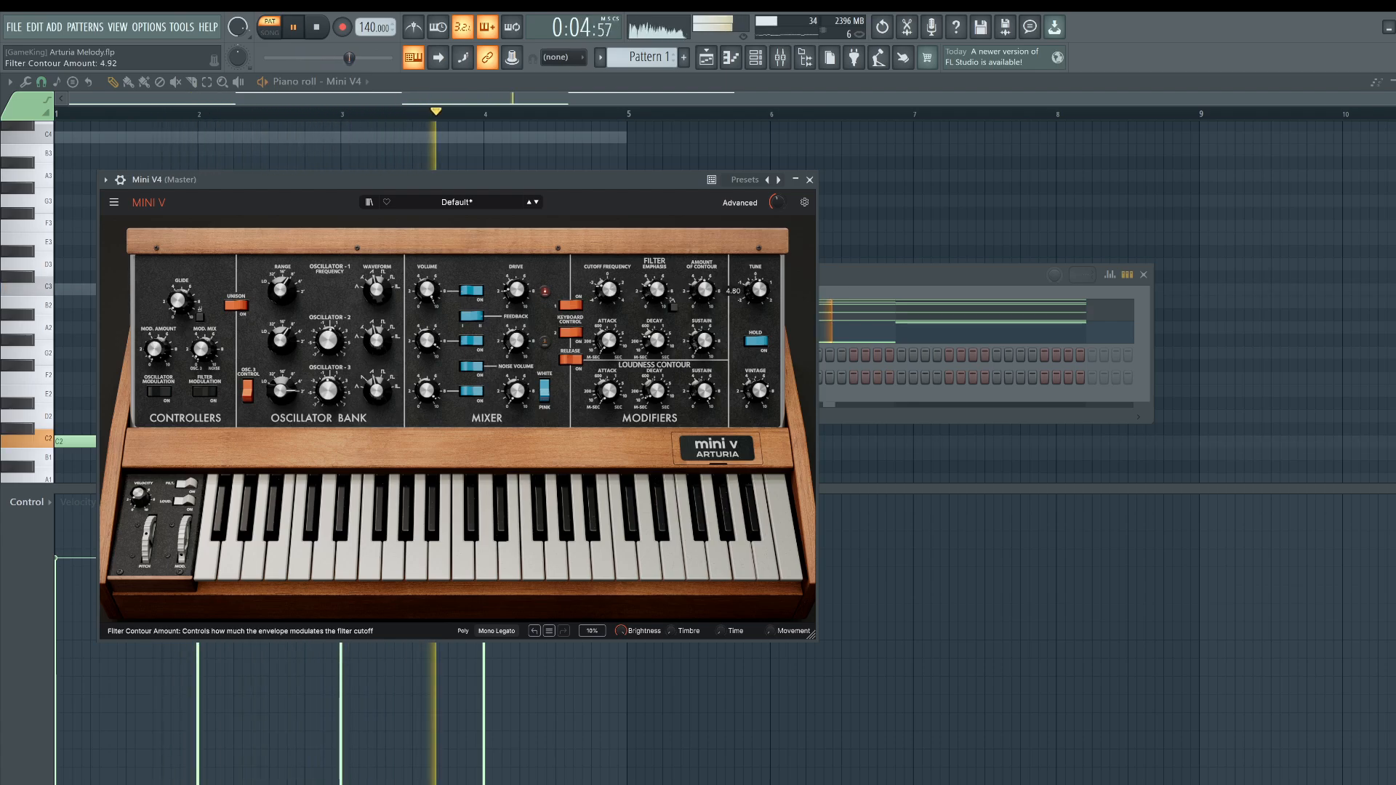
drag(610, 340, 609, 331)
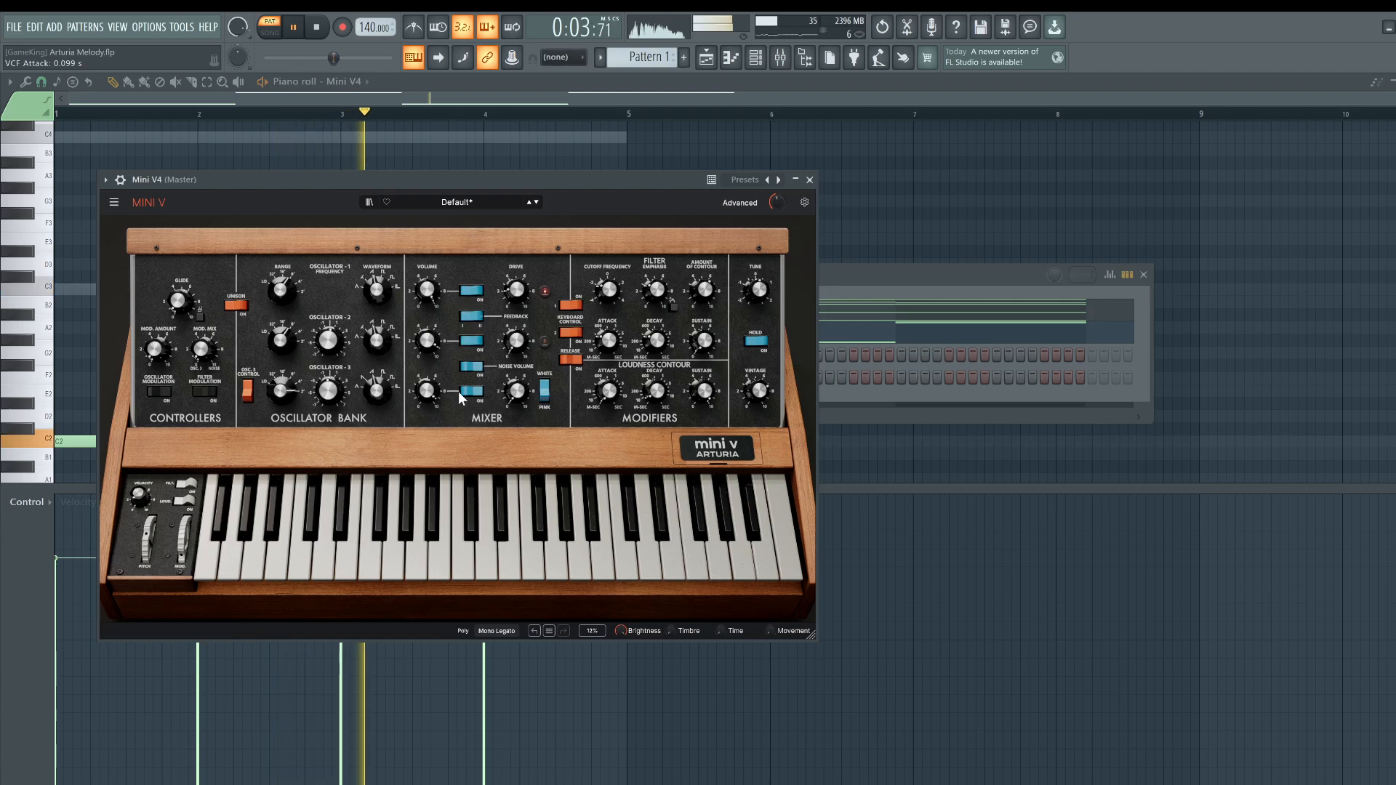
Step: Readjust oscillator 3, set the glide amount to 0.066 s/oct and close the Mini V4 window
drag(378, 390, 329, 397)
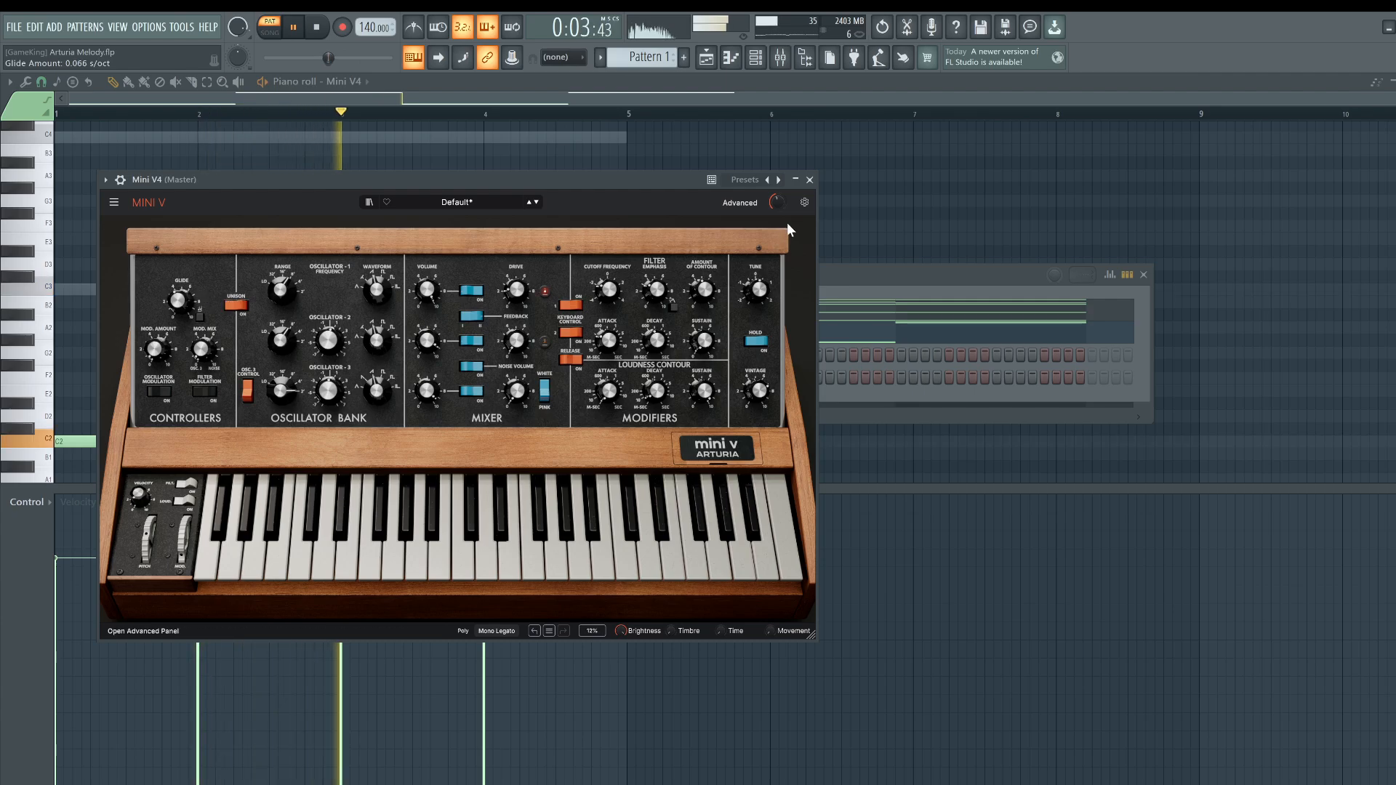
click(809, 179)
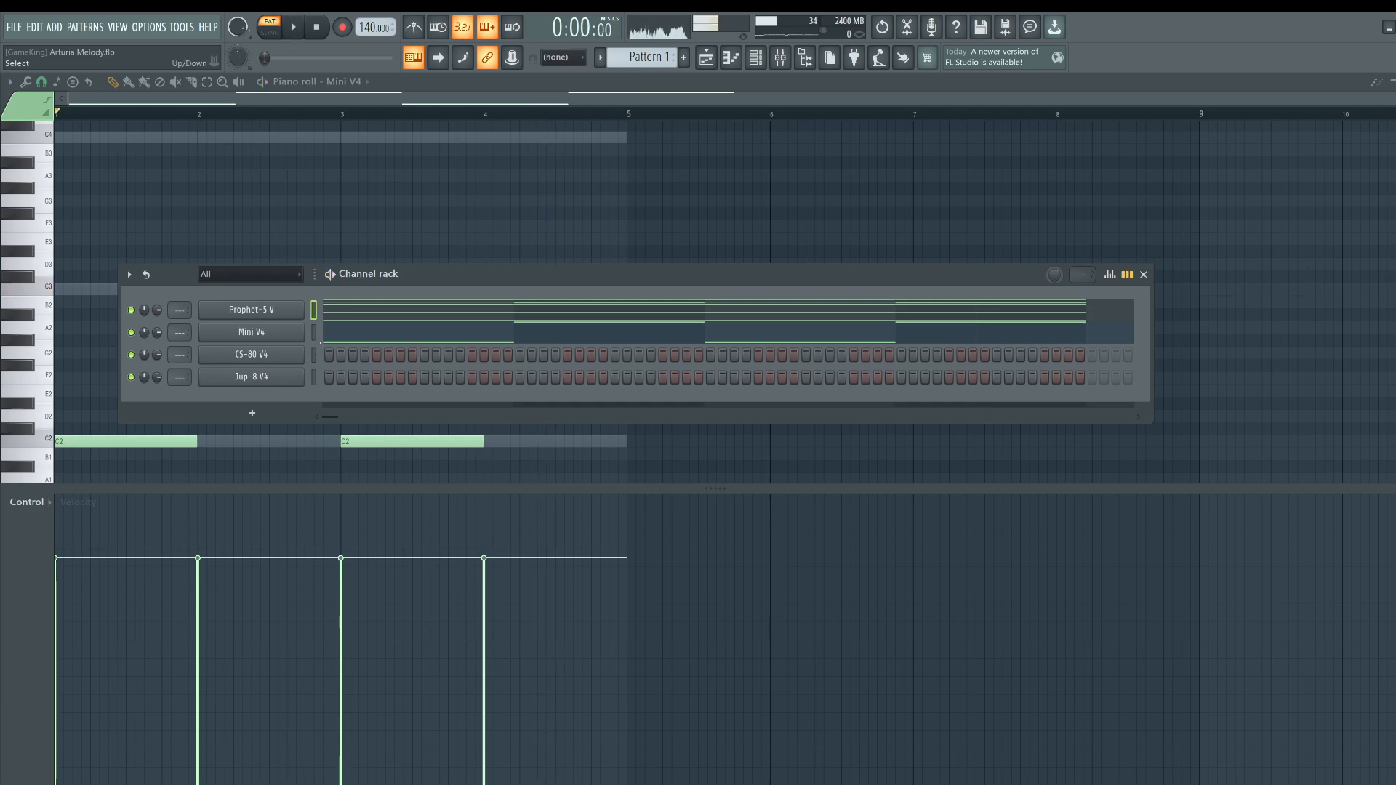
Step: Paste the copied chord notes into the CS-80 V4 channel and load its Classic Brass preset
key(ctrl+v)
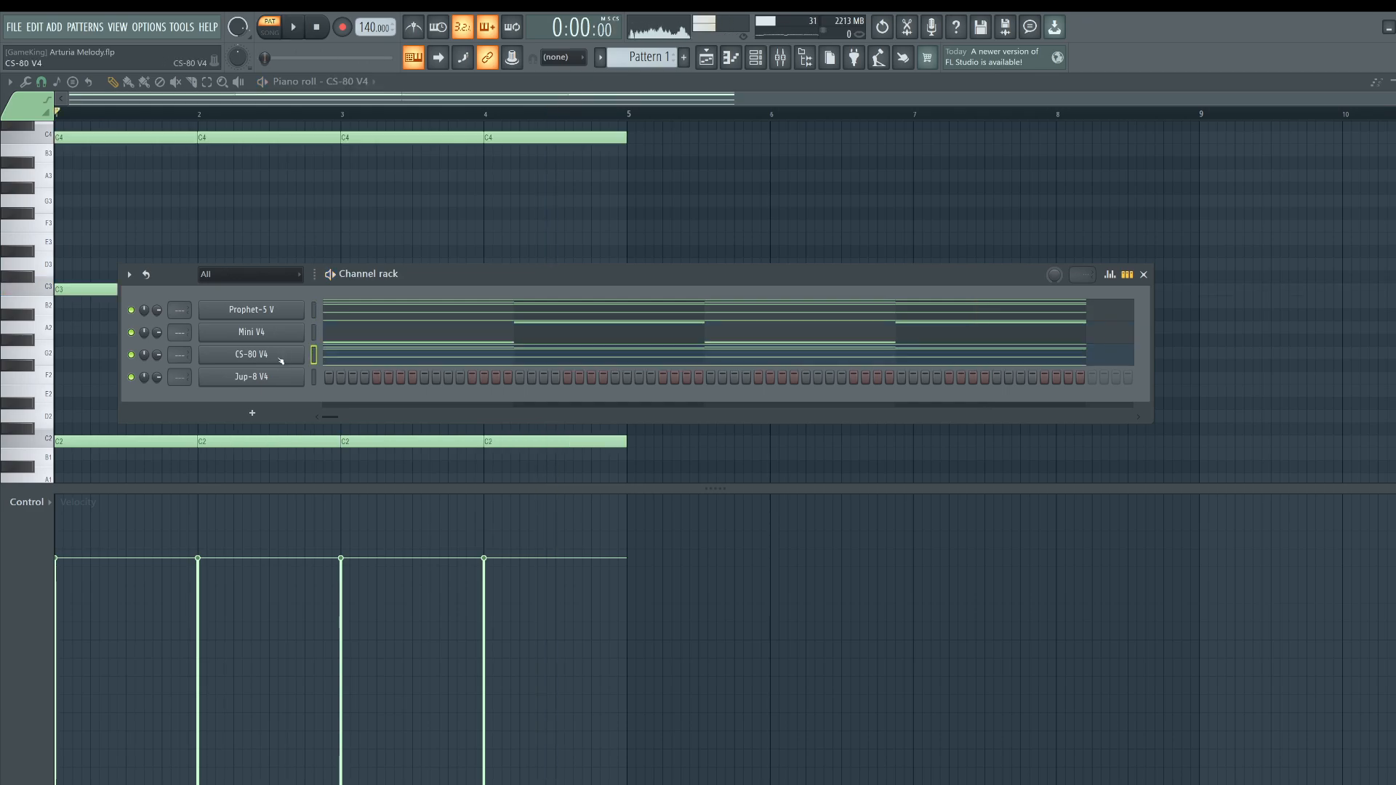
click(280, 357)
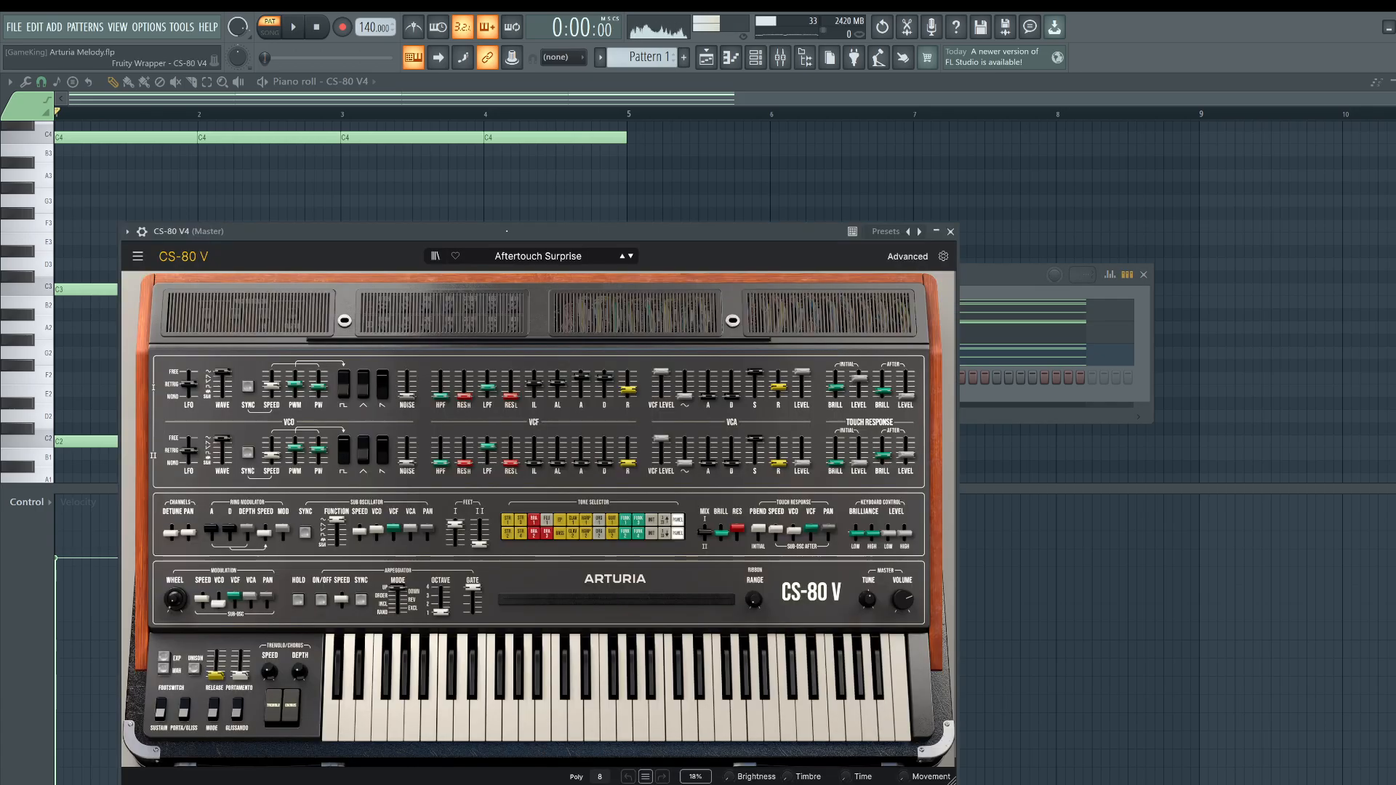
click(551, 253)
scroll(586, 425, down, 5)
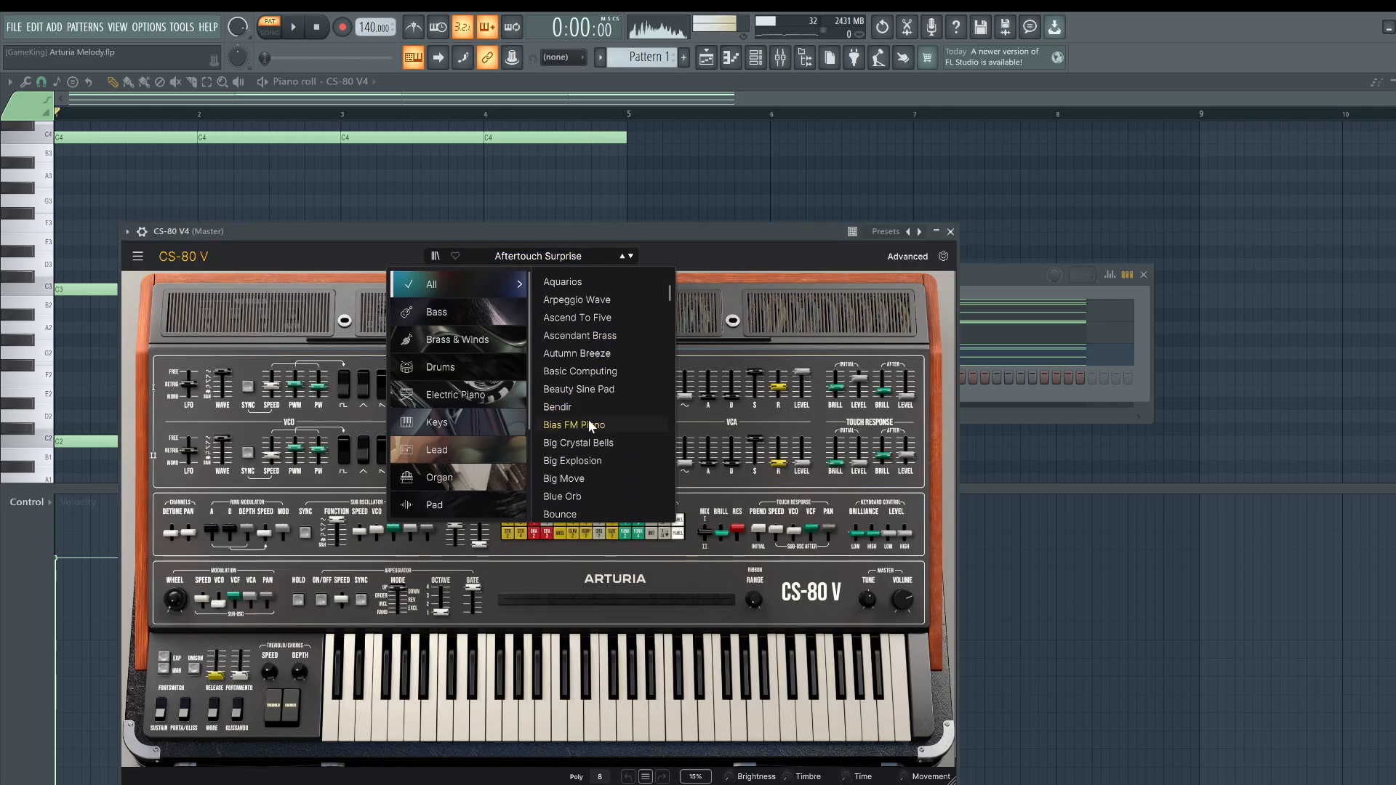
scroll(620, 426, down, 4)
scroll(462, 429, down, 3)
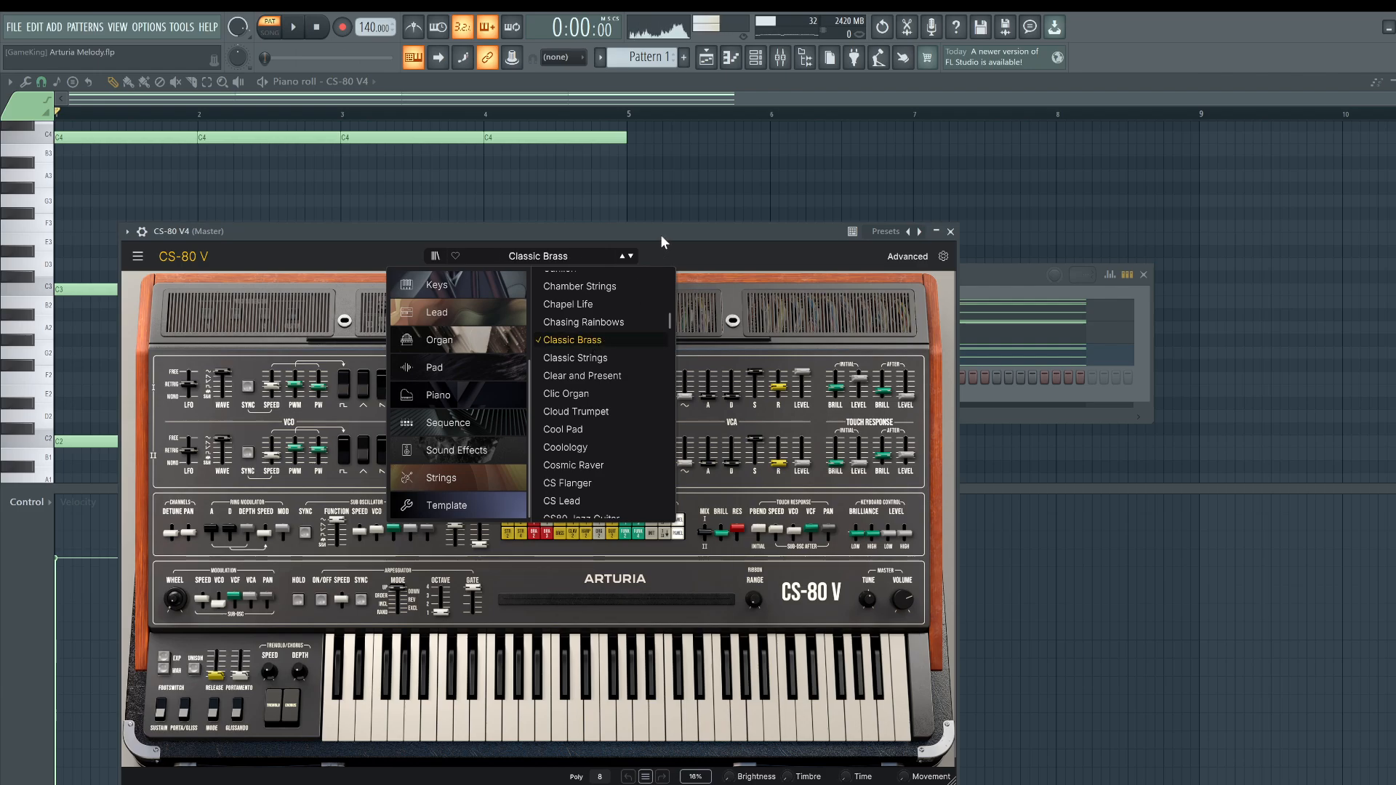
click(951, 232)
Step: Raise the CS-80 V4 chord notes by one octave during playback and set its channel volume to 62%
key(space)
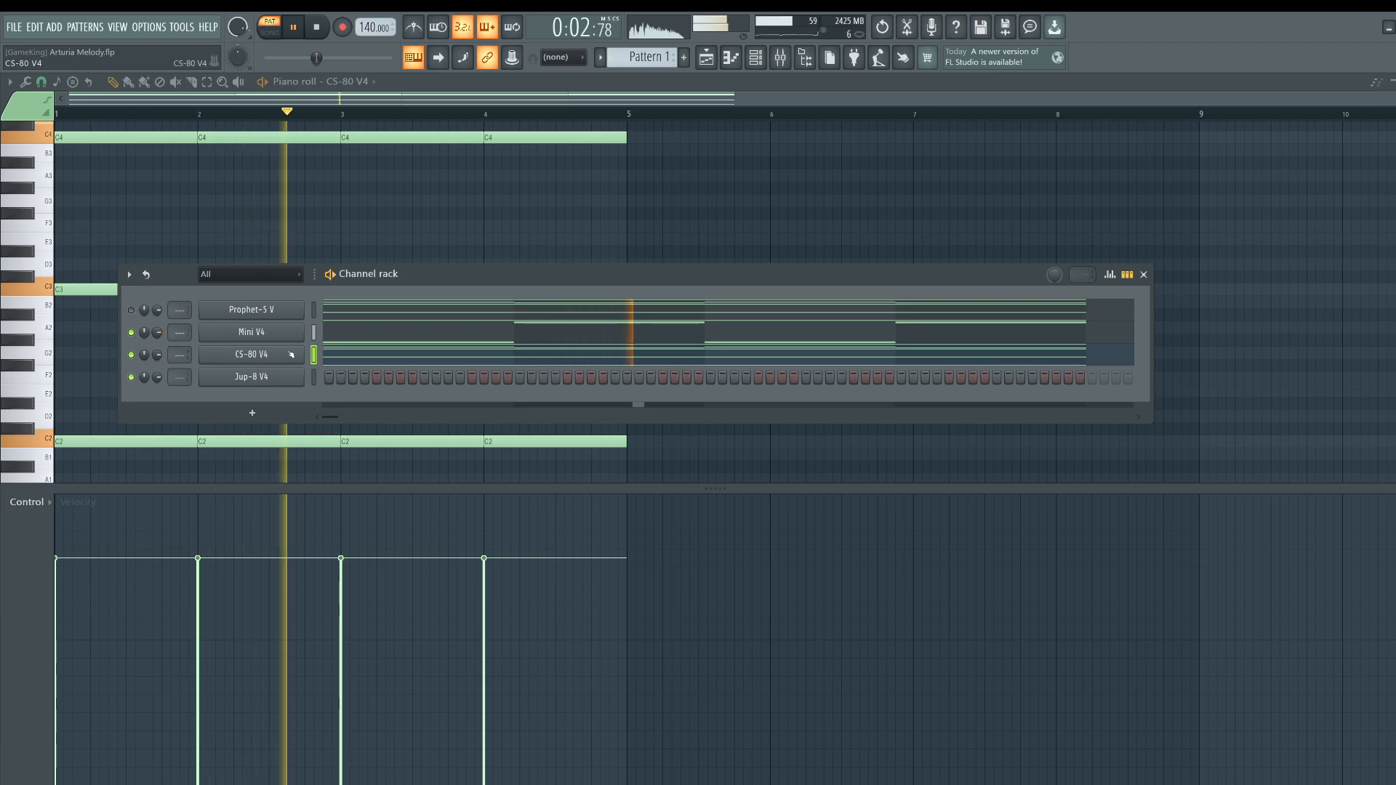
click(374, 356)
click(375, 356)
scroll(375, 356, up, 5)
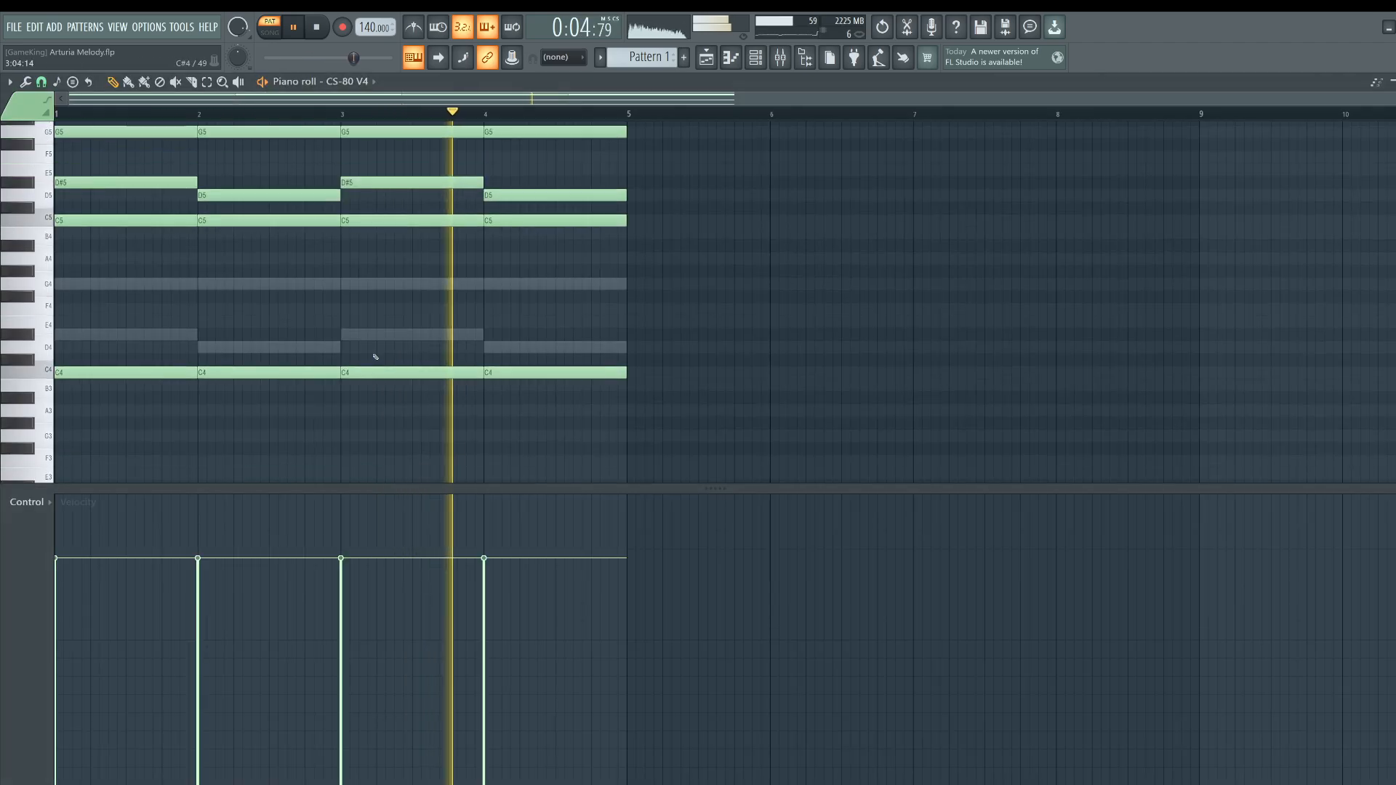
click(756, 58)
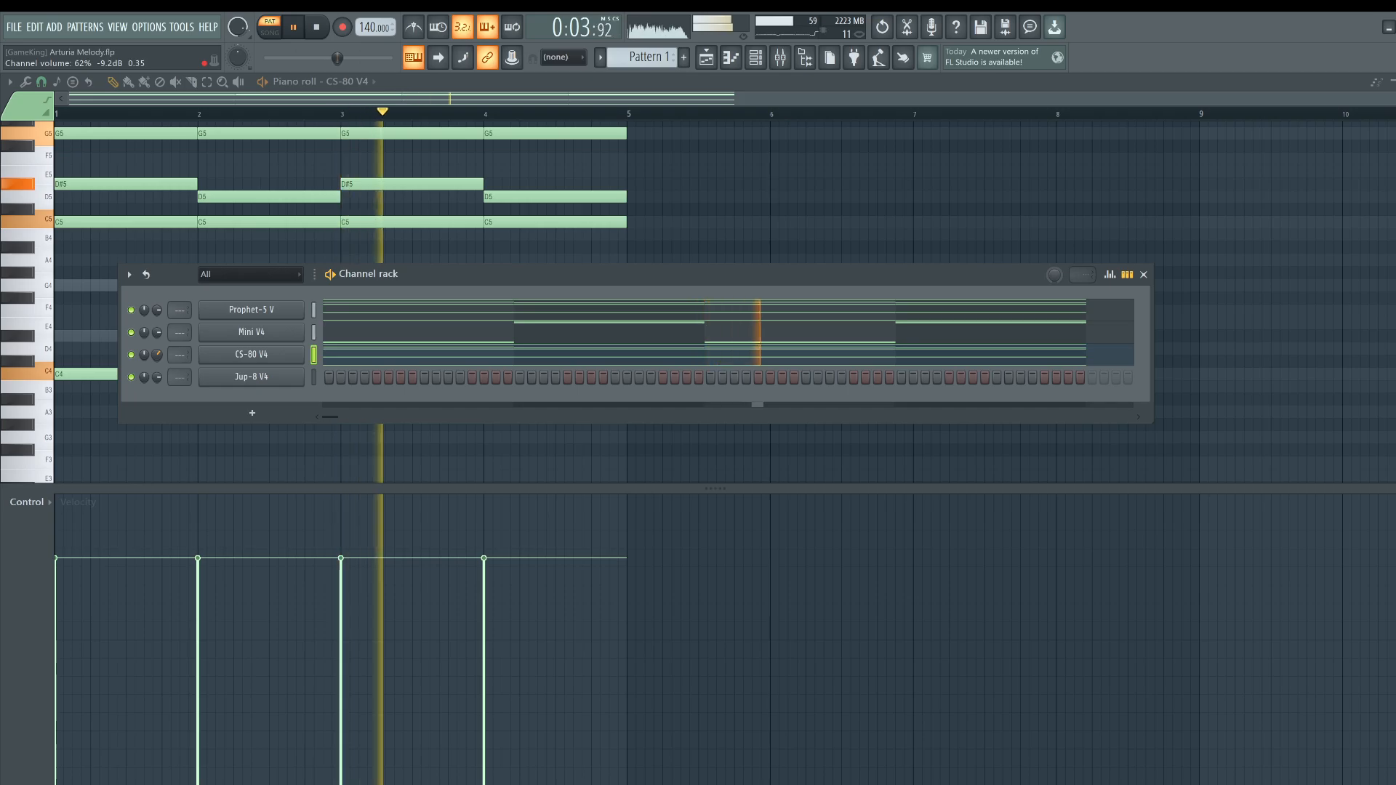
Step: Paste the chord notes into the Jup-8 V4 channel and play the pattern with Prophet-5 V and CS-80 V4 muted
click(314, 377)
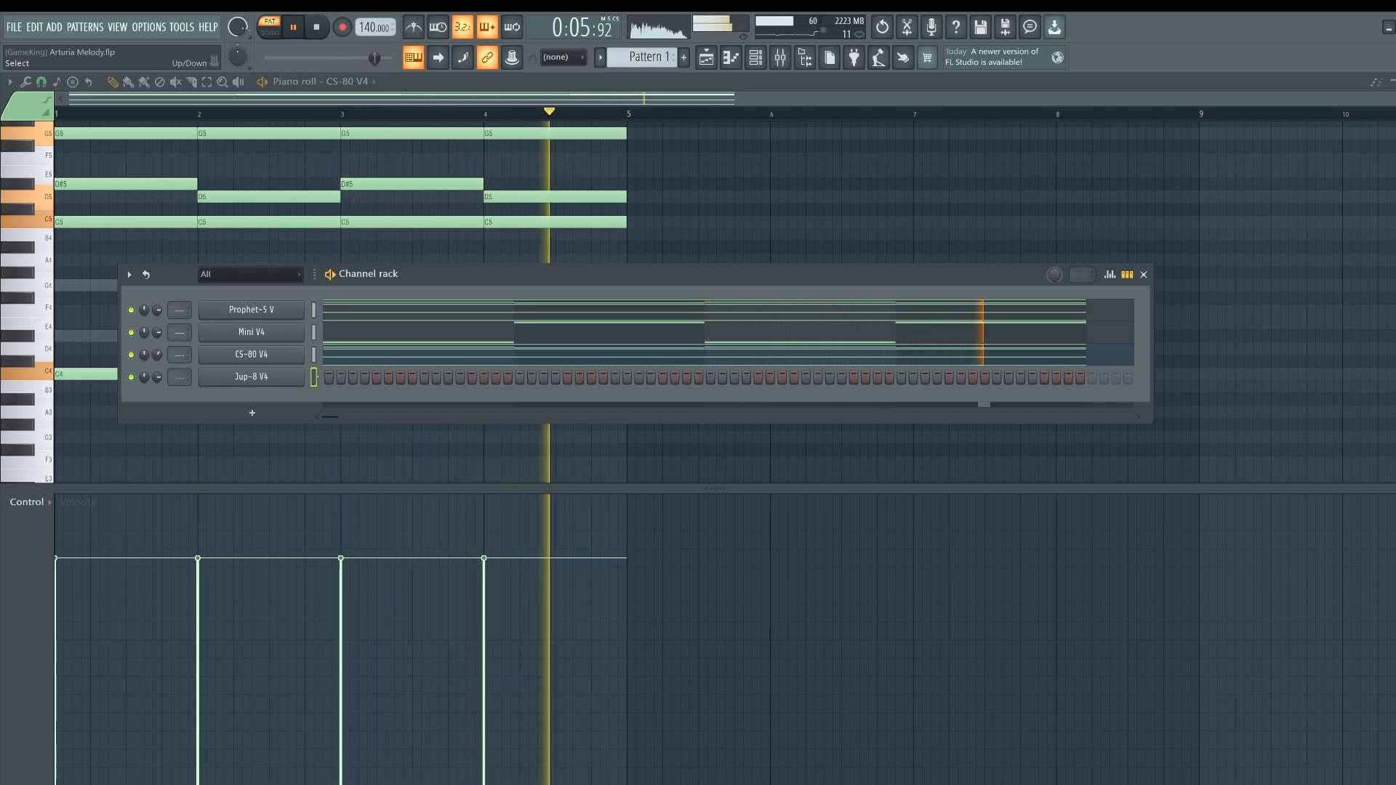
key(ctrl+v)
click(252, 377)
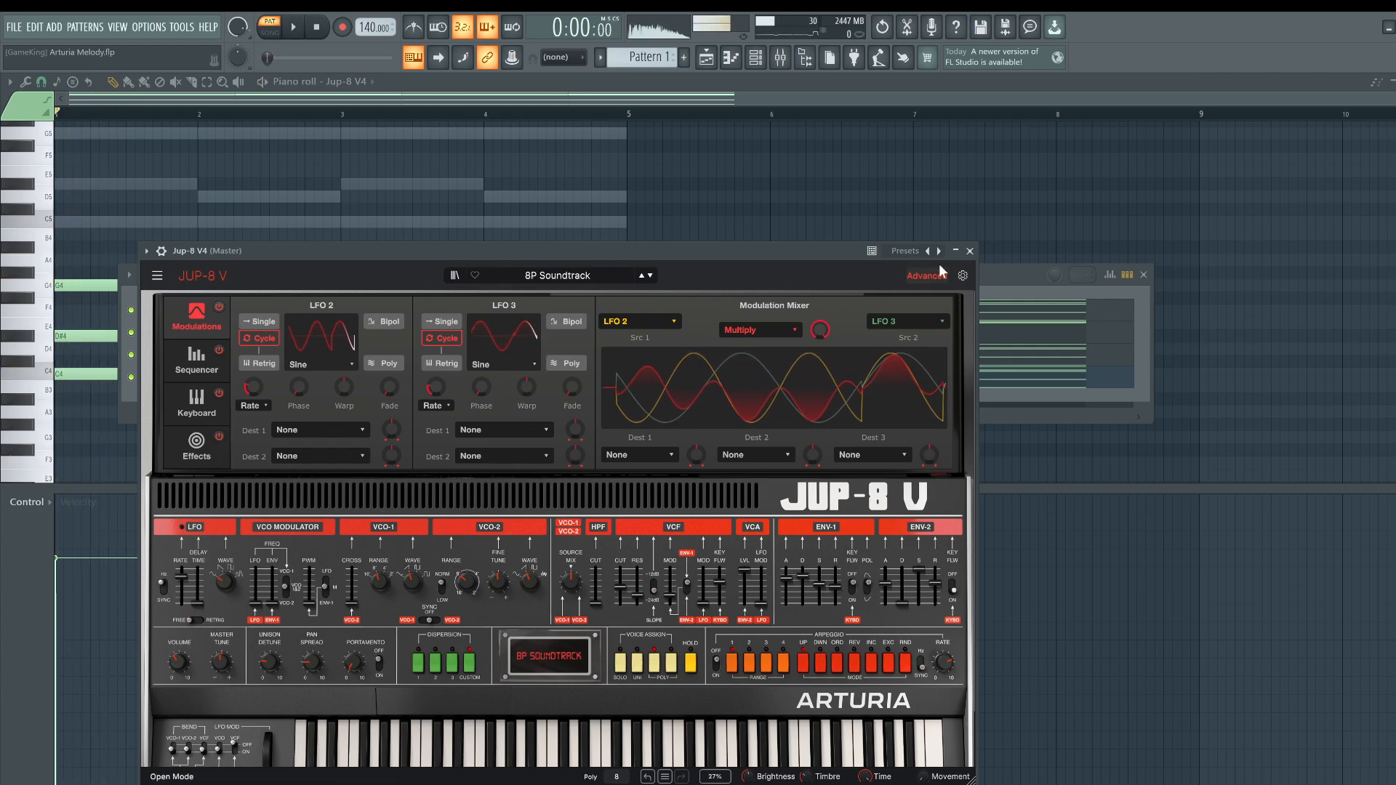
click(970, 251)
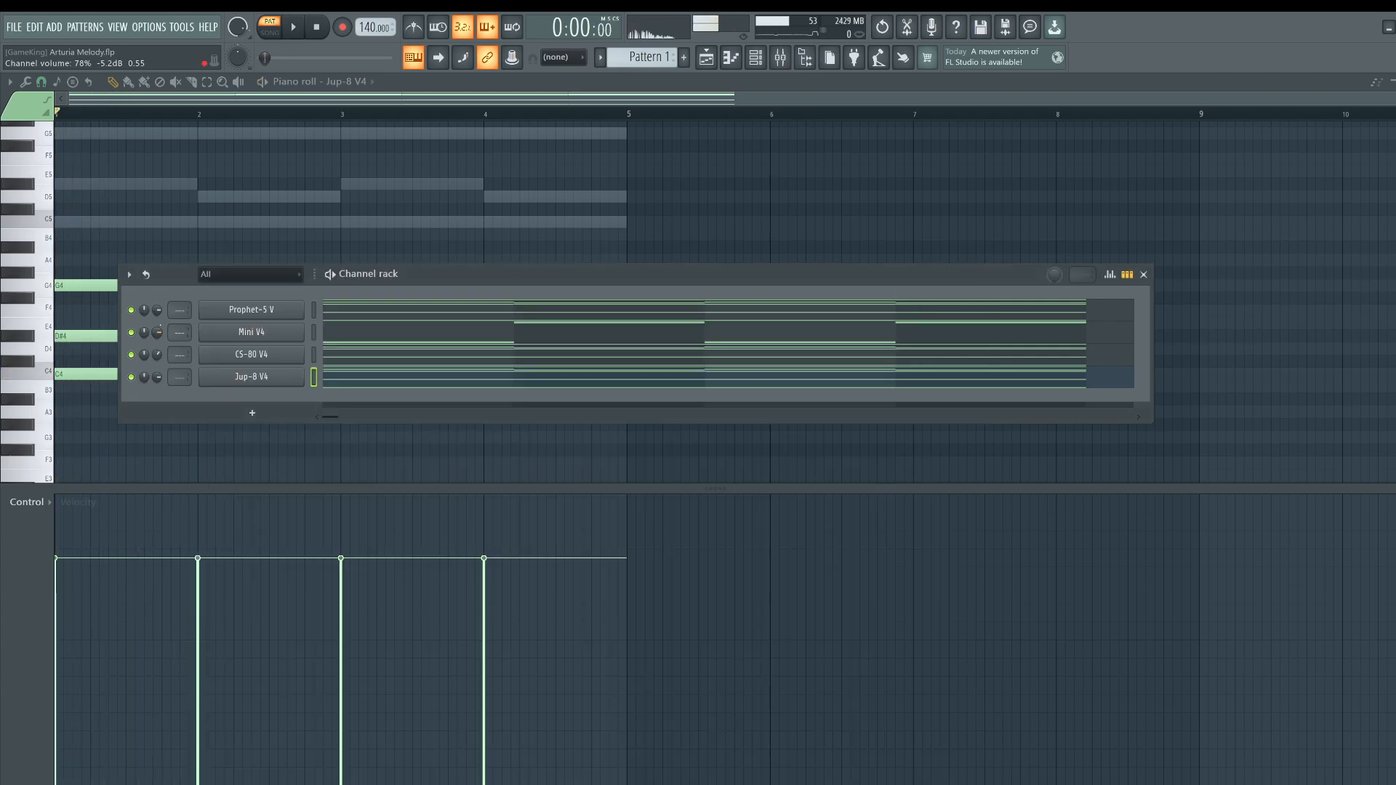
click(130, 354)
key(space)
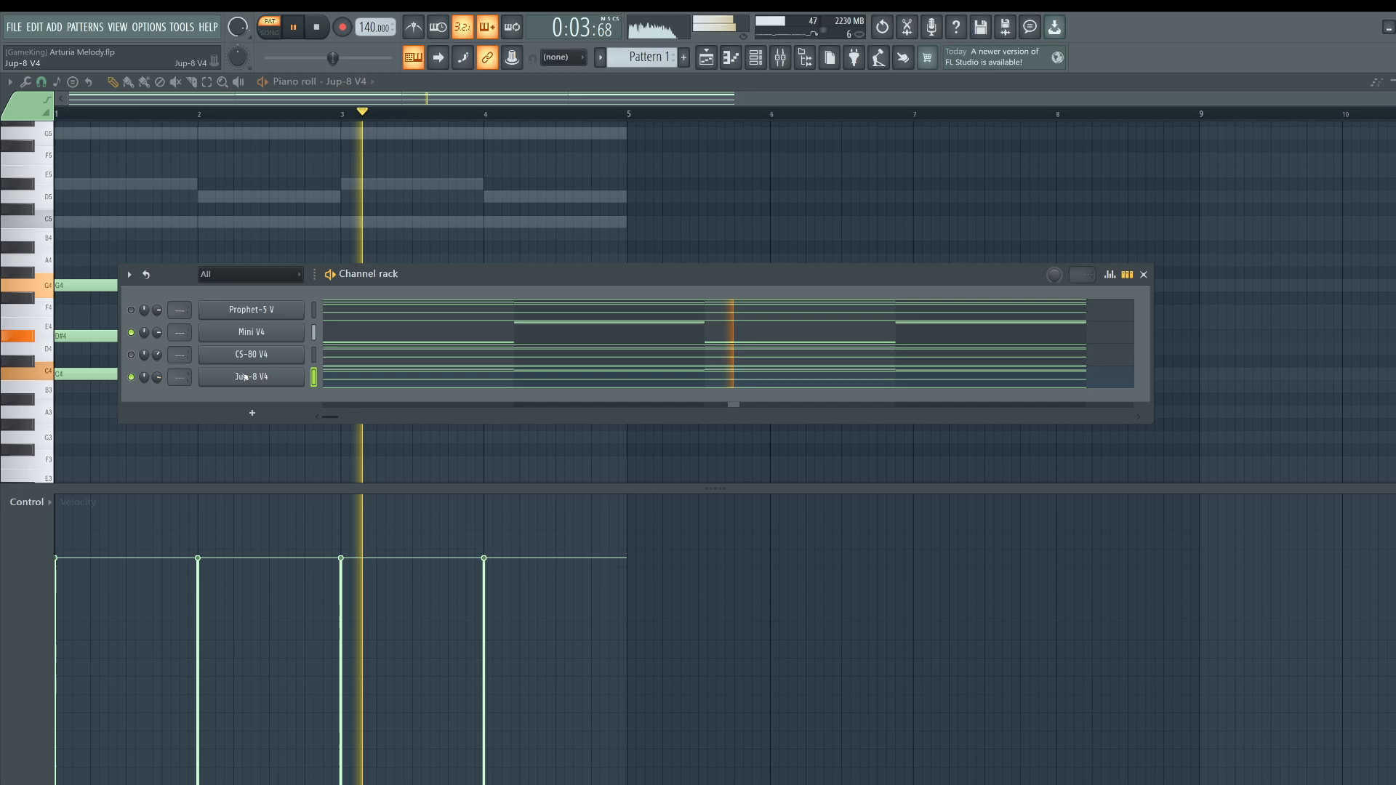
Step: Stop playback, open the Jup-8 V4 instrument and load its Dance Piano preset
click(245, 376)
key(space)
click(574, 276)
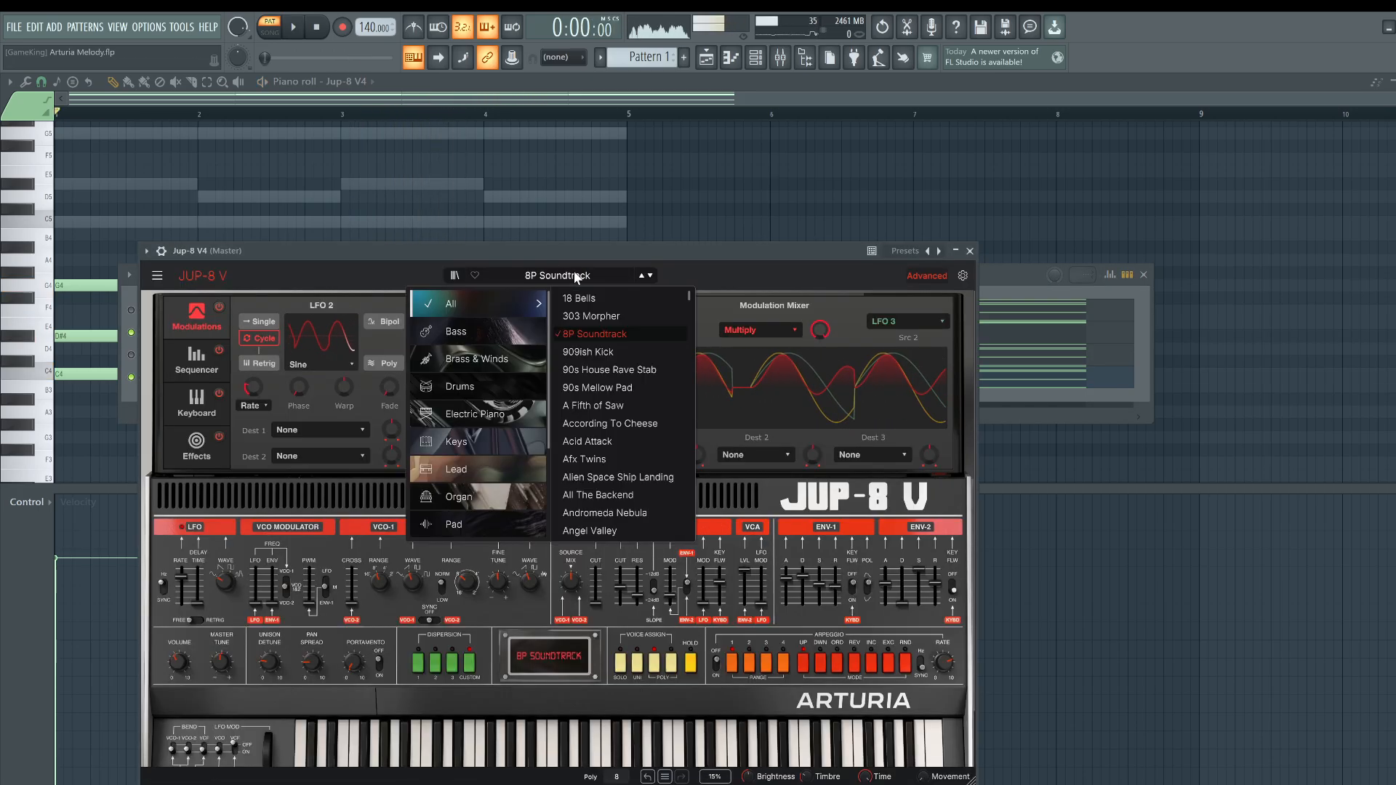
scroll(618, 363, down, 8)
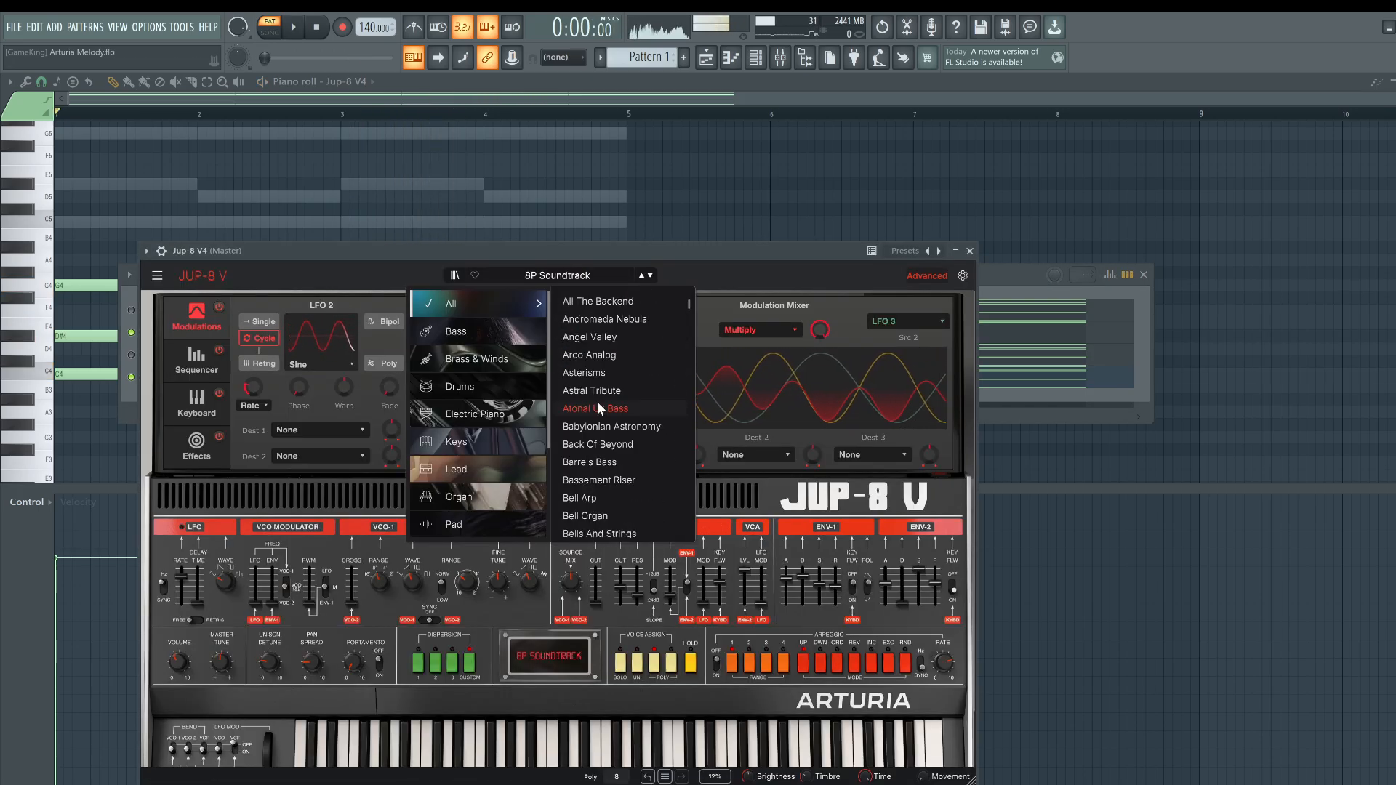
scroll(613, 455, down, 10)
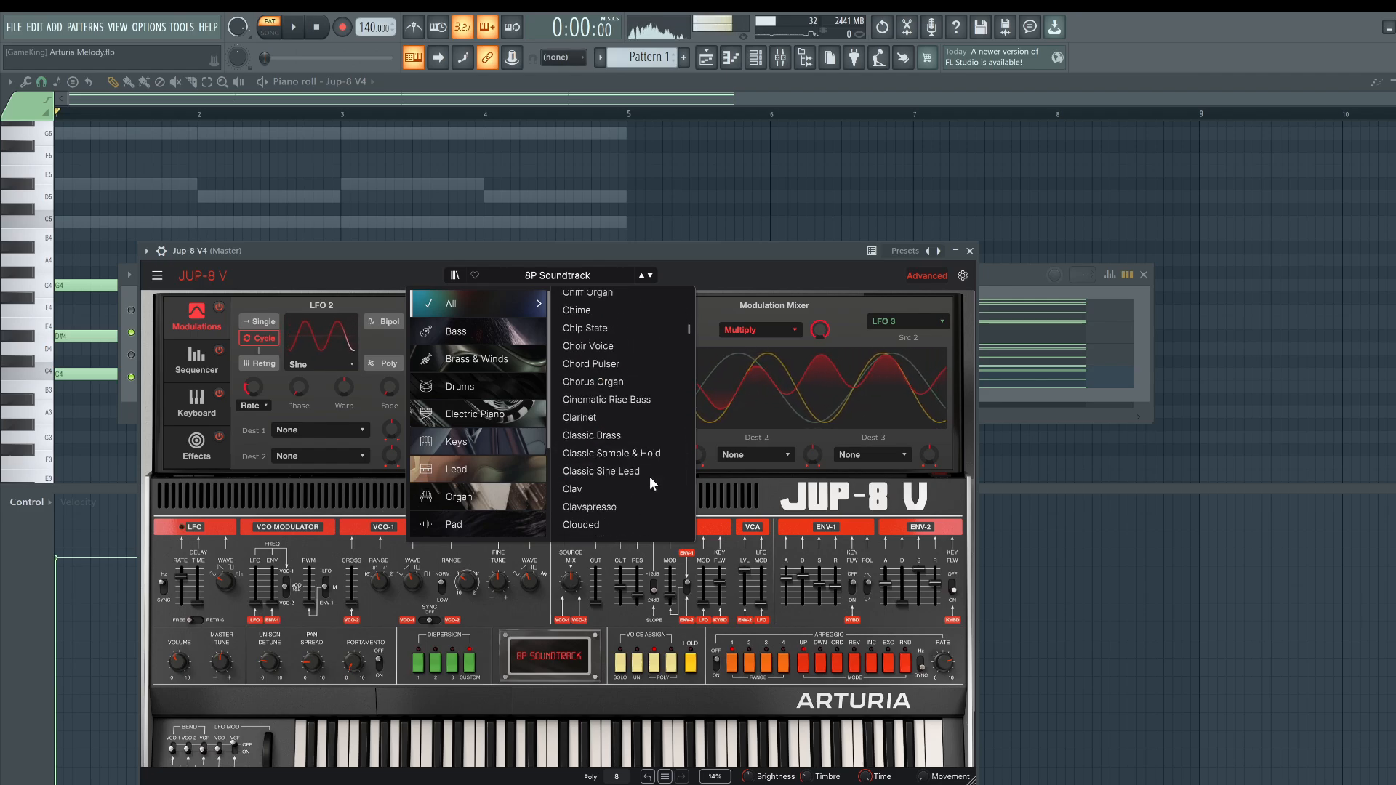
scroll(644, 484, down, 5)
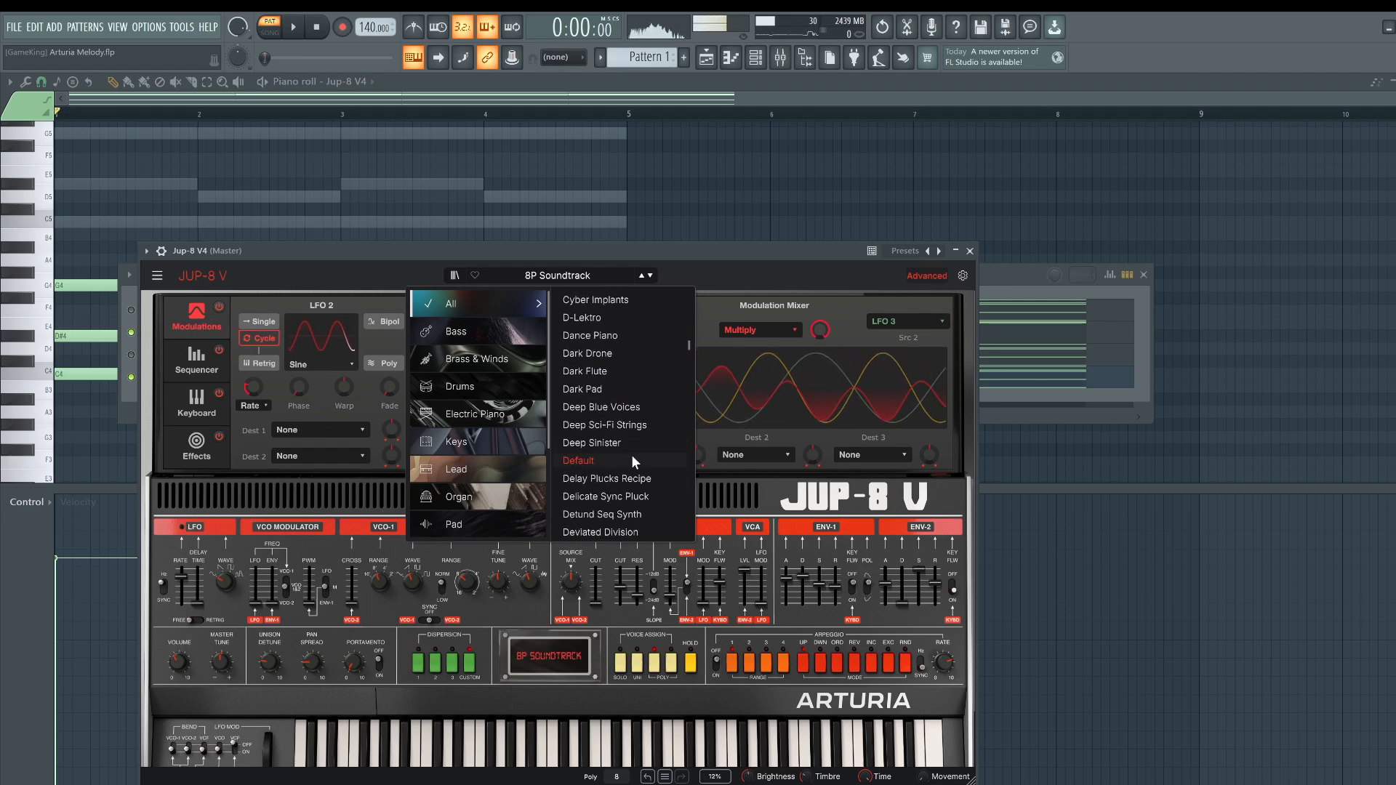
scroll(604, 386, up, 1)
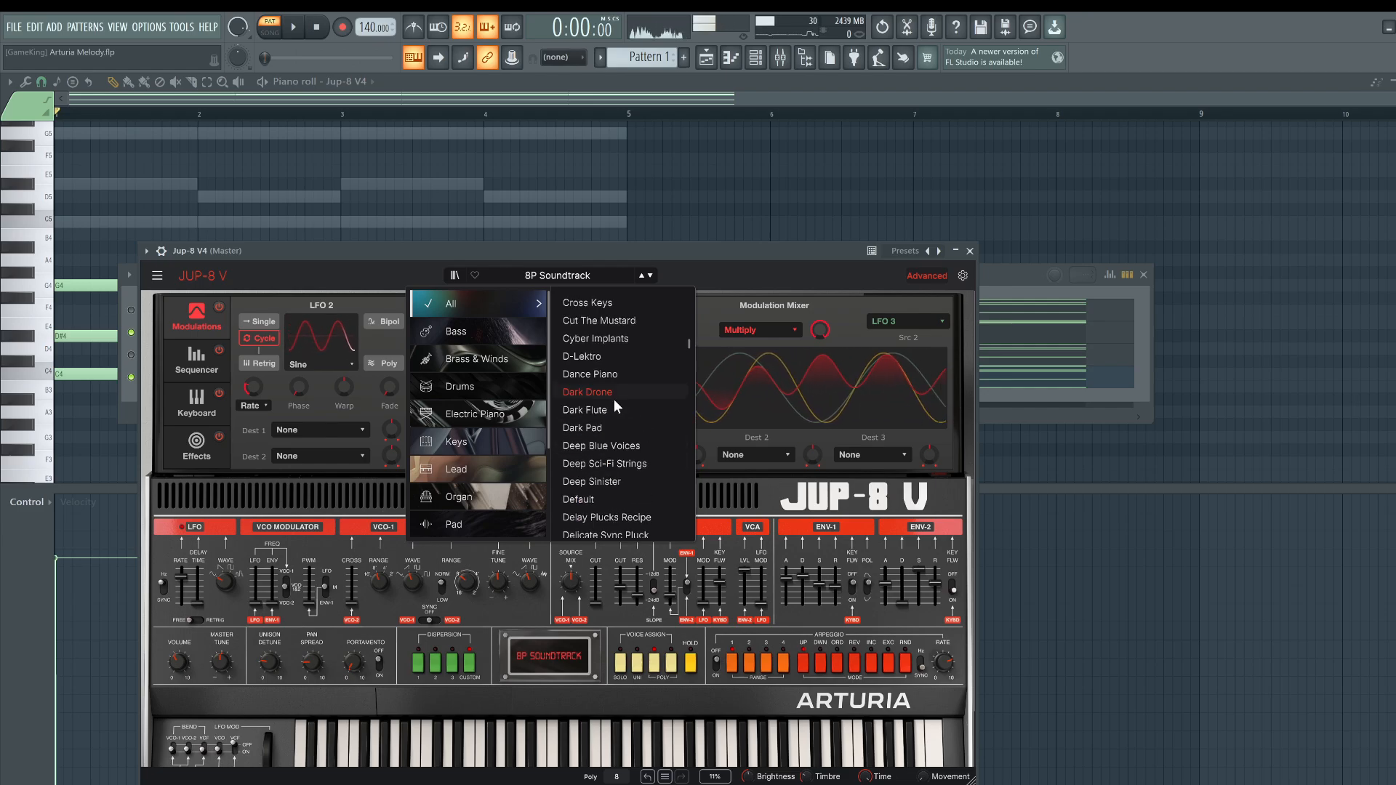
click(594, 371)
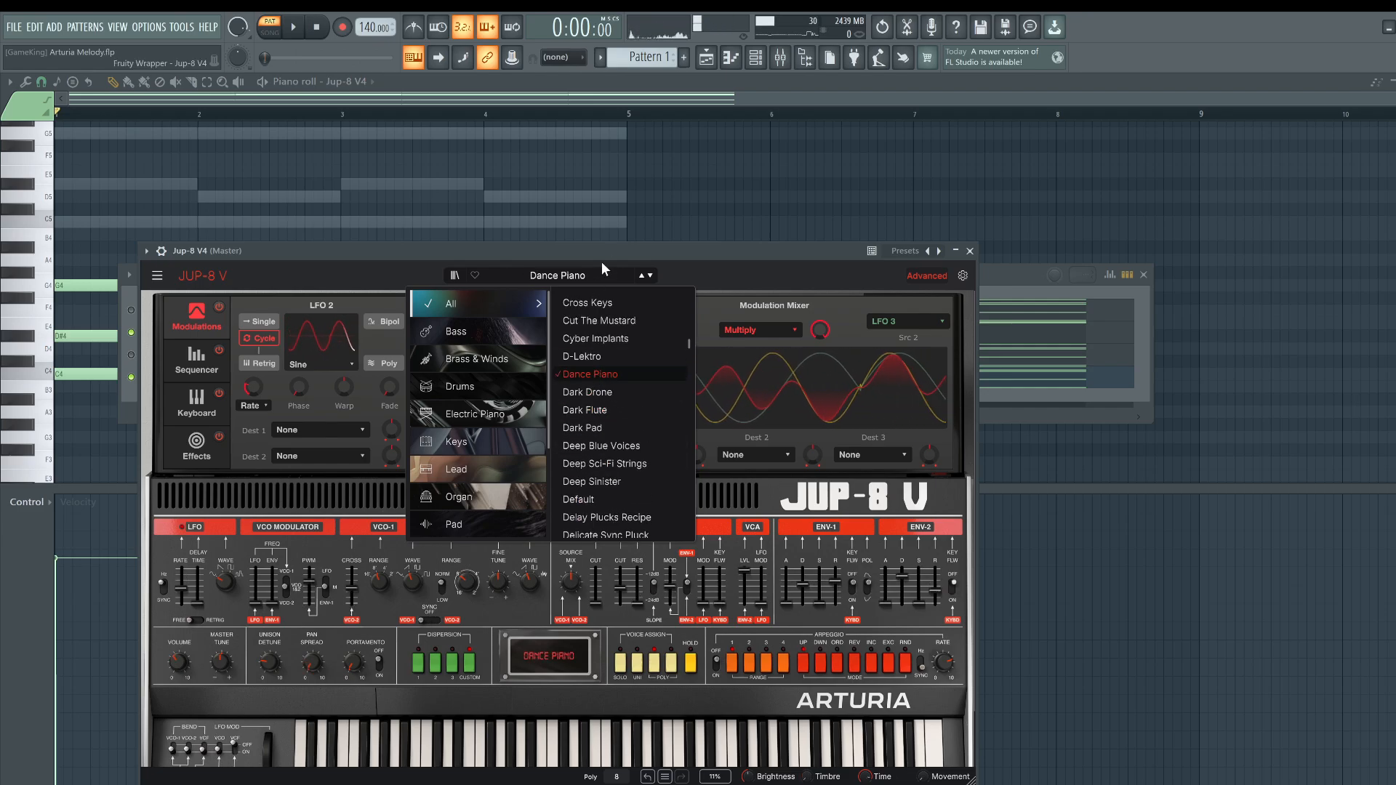
Step: Audition the following Jup-8 V4 presets during playback, settle on Deep Blue Voices and close the instrument window
key(space)
click(650, 276)
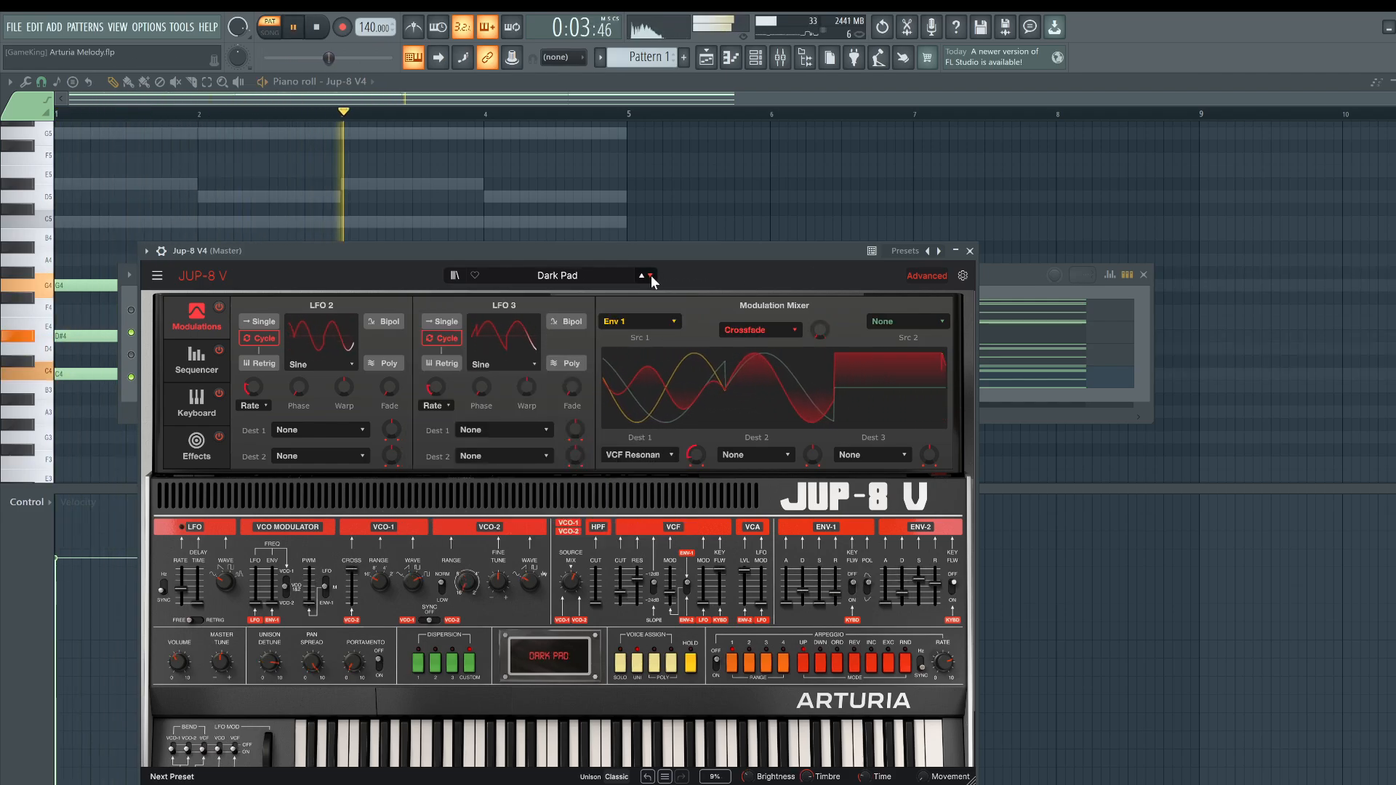
click(650, 276)
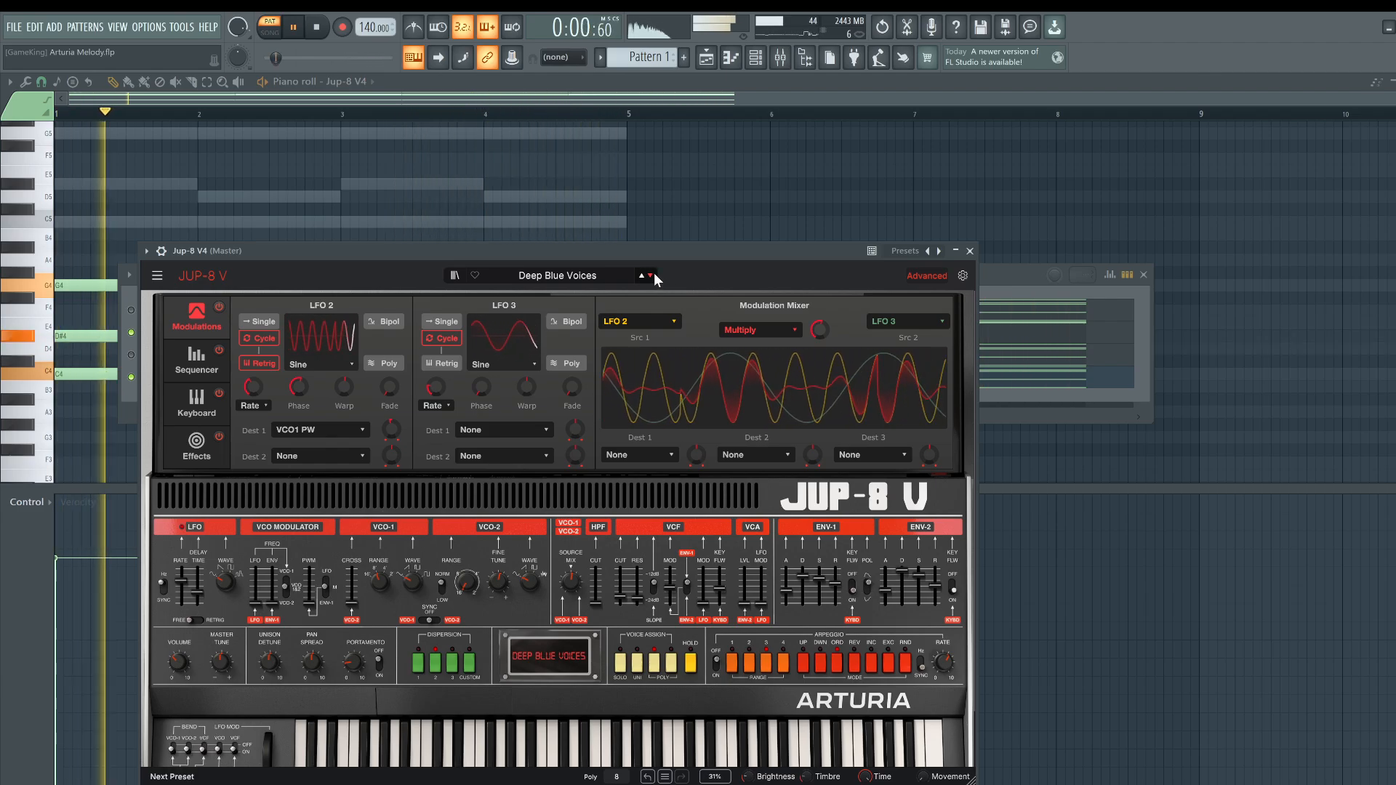
click(971, 251)
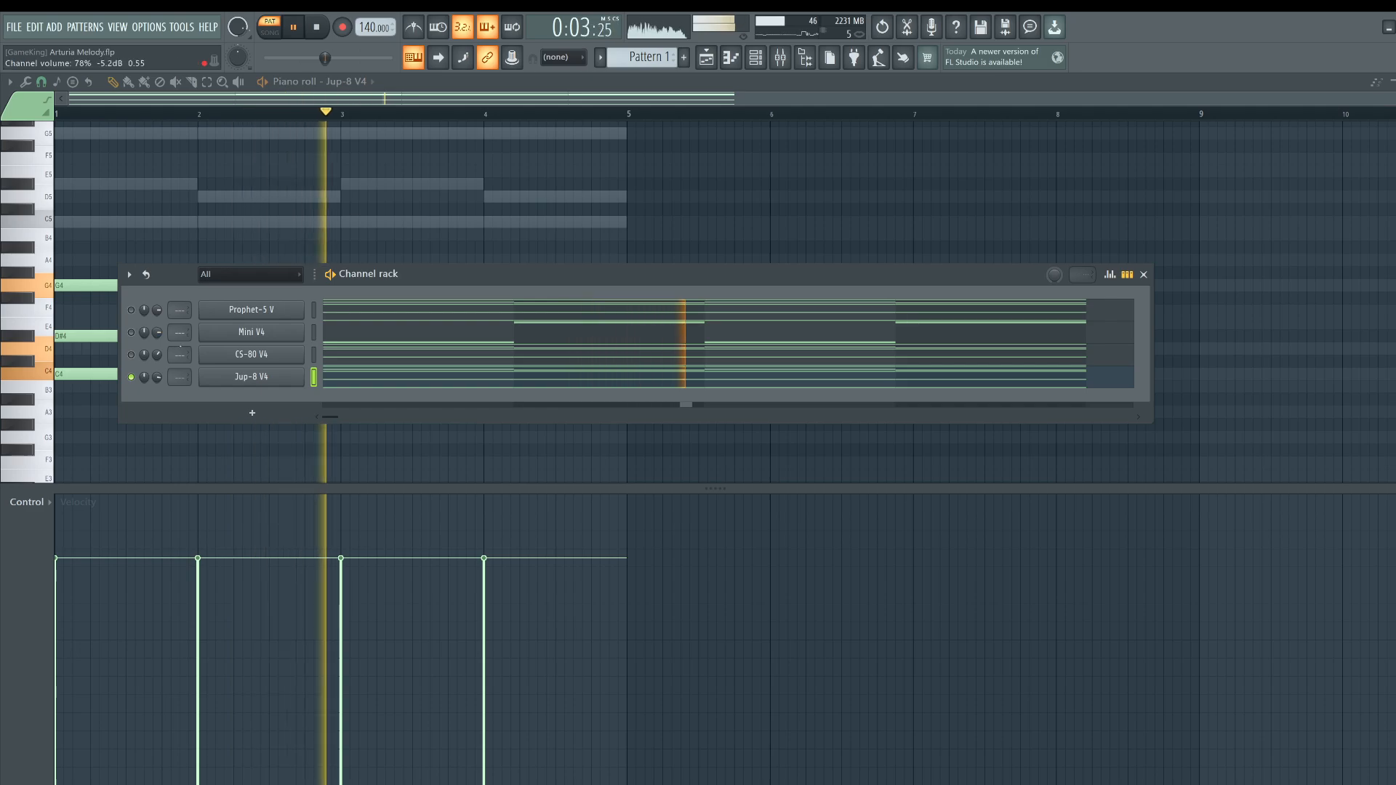
Step: Raise the Jup-8 V4 chord notes by one octave at 62% channel volume and unmute Prophet-5 V and CS-80 V4
click(346, 384)
click(346, 384)
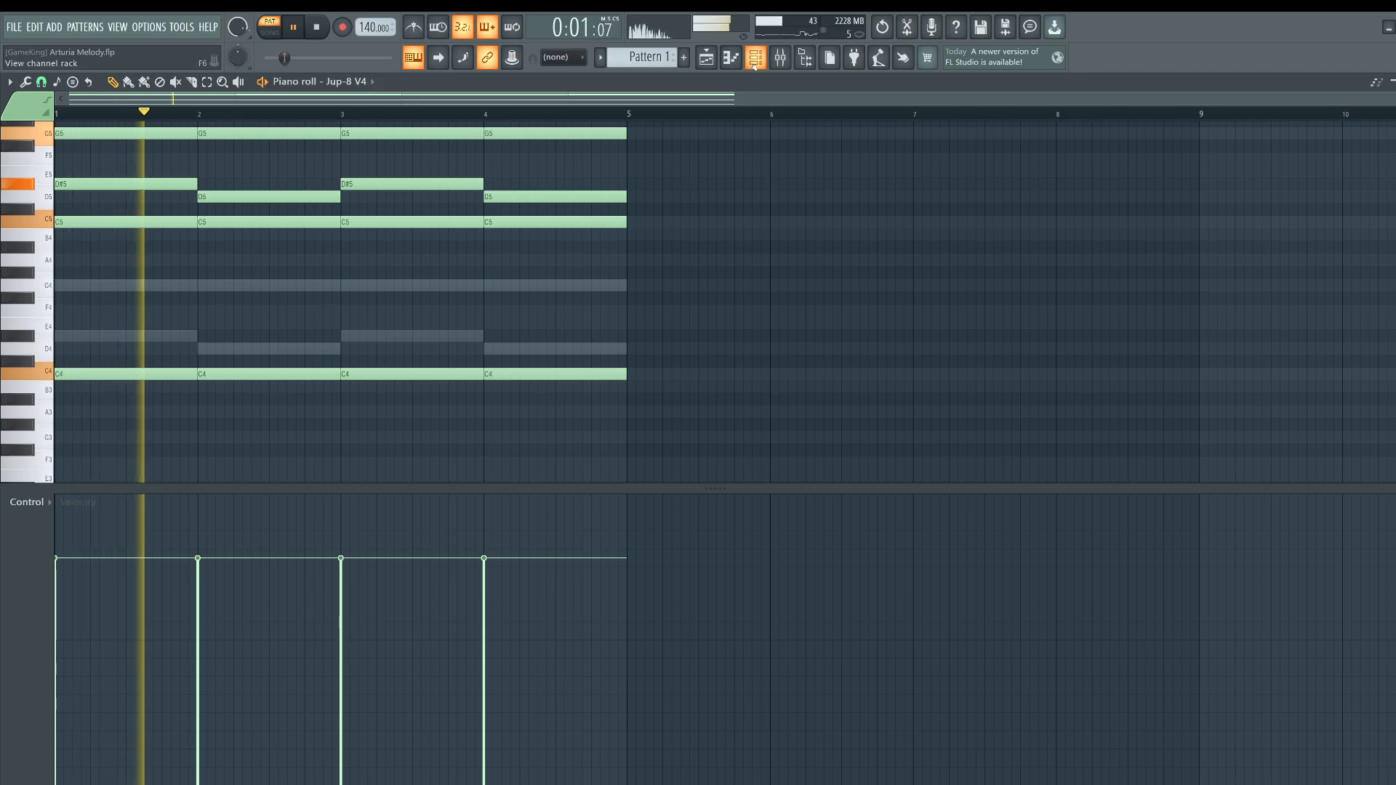
key(F6)
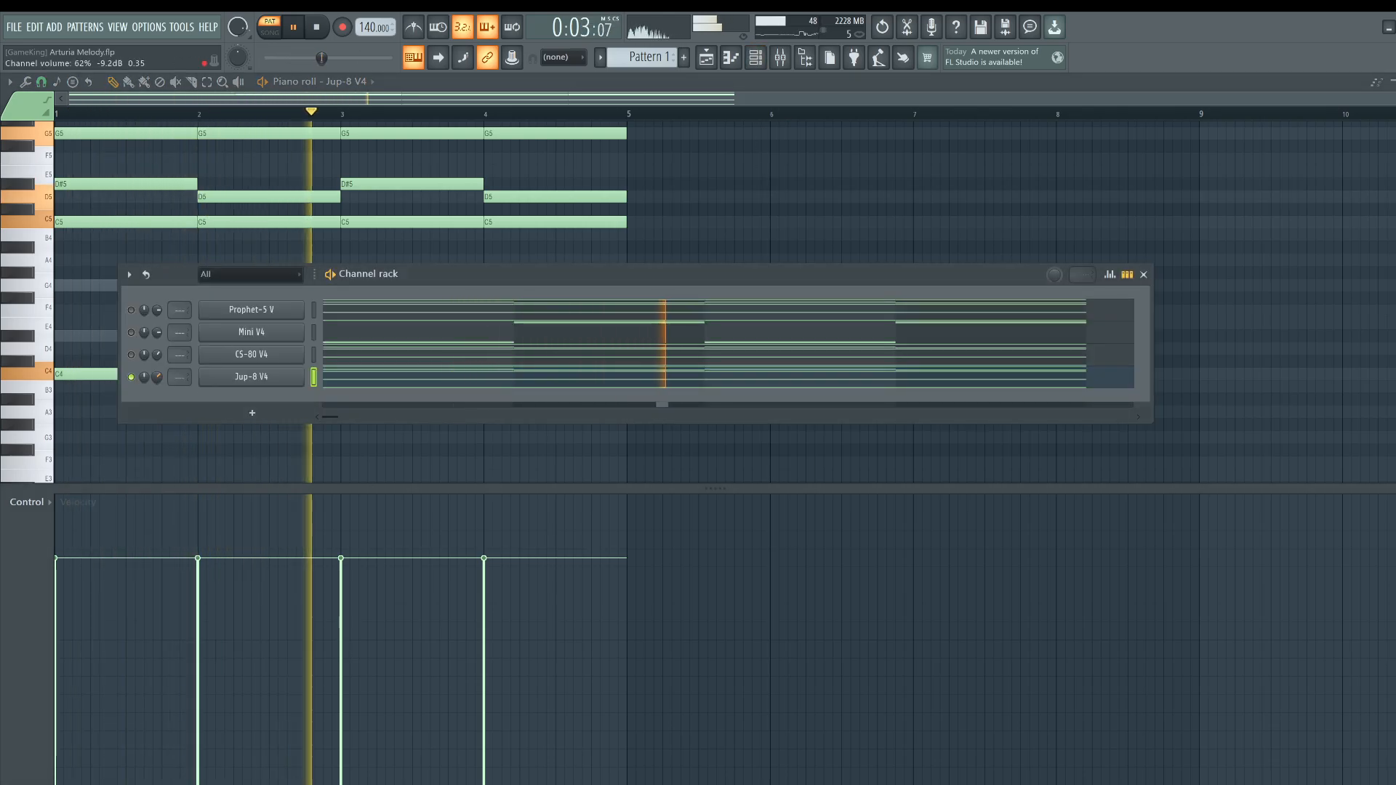
click(131, 355)
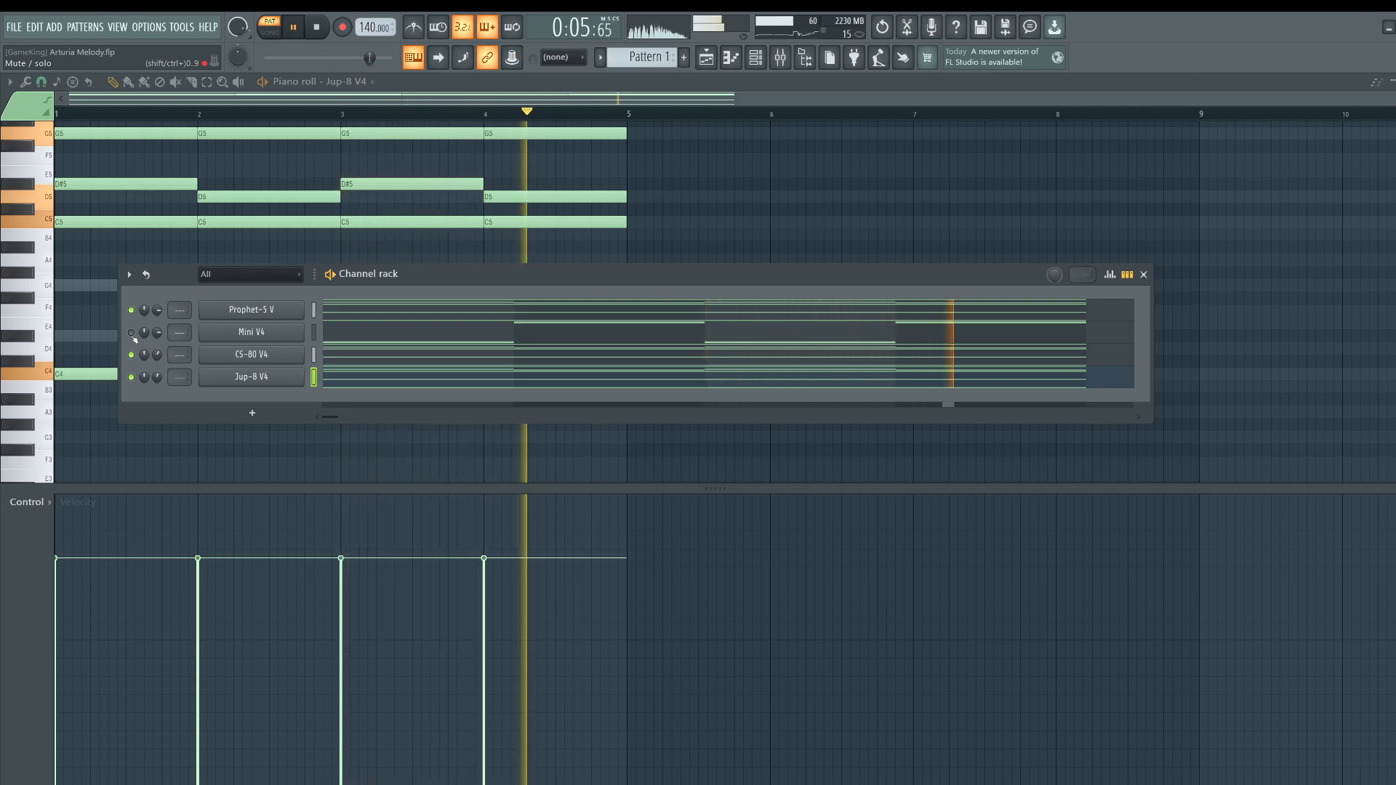
Step: Add one-beat G2, C3 and A2 notes on beats two, three and four of the Mini V4 bassline's first bar
click(374, 334)
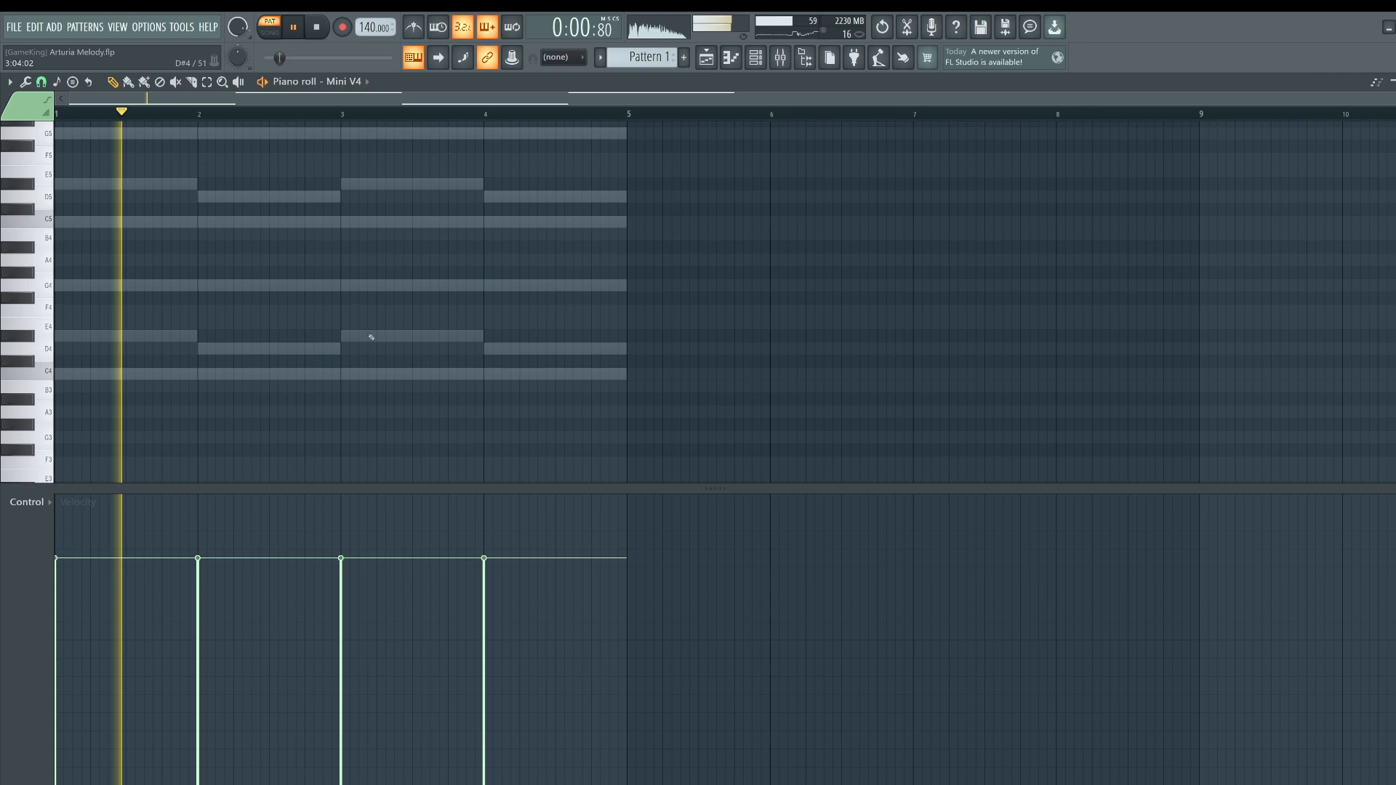
scroll(248, 341, down, 7)
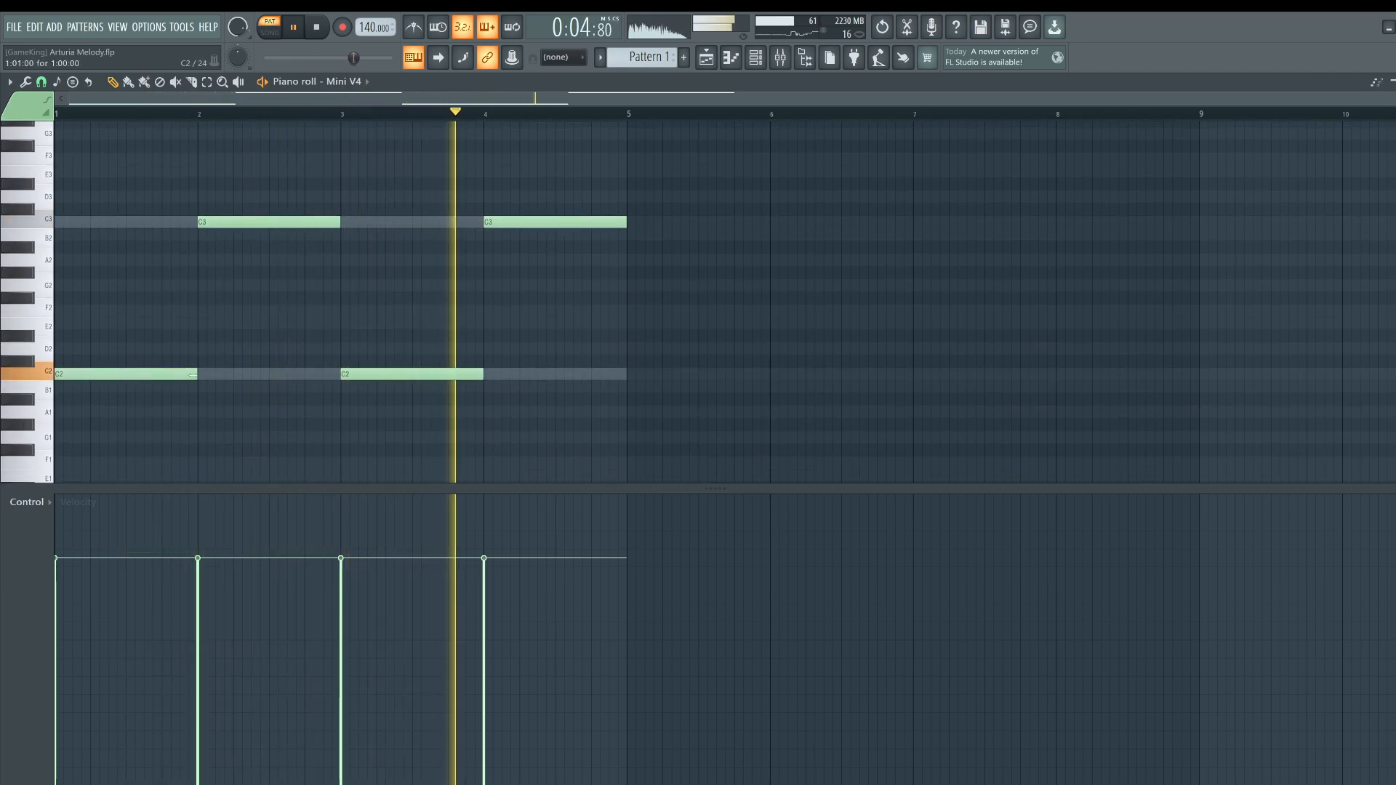
click(93, 287)
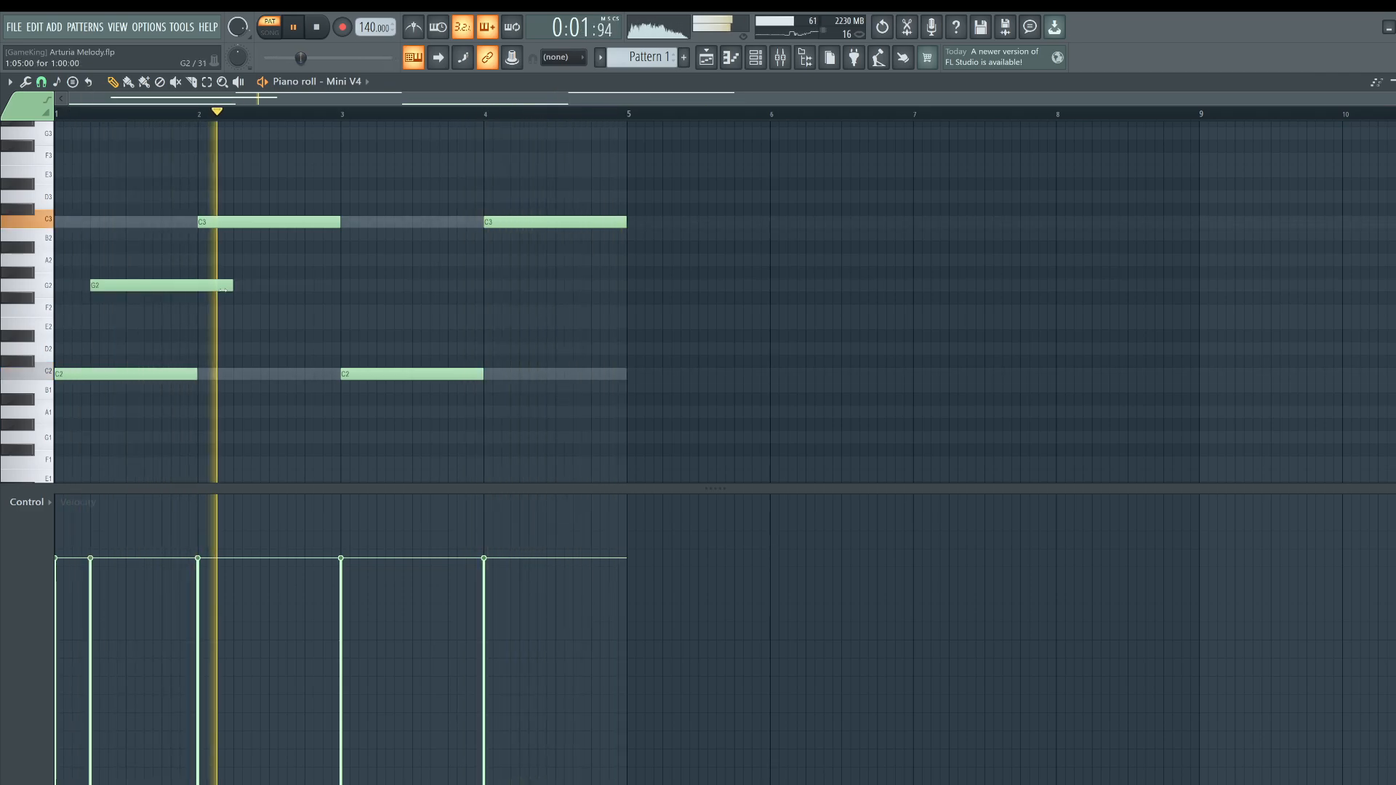
drag(225, 288, 125, 287)
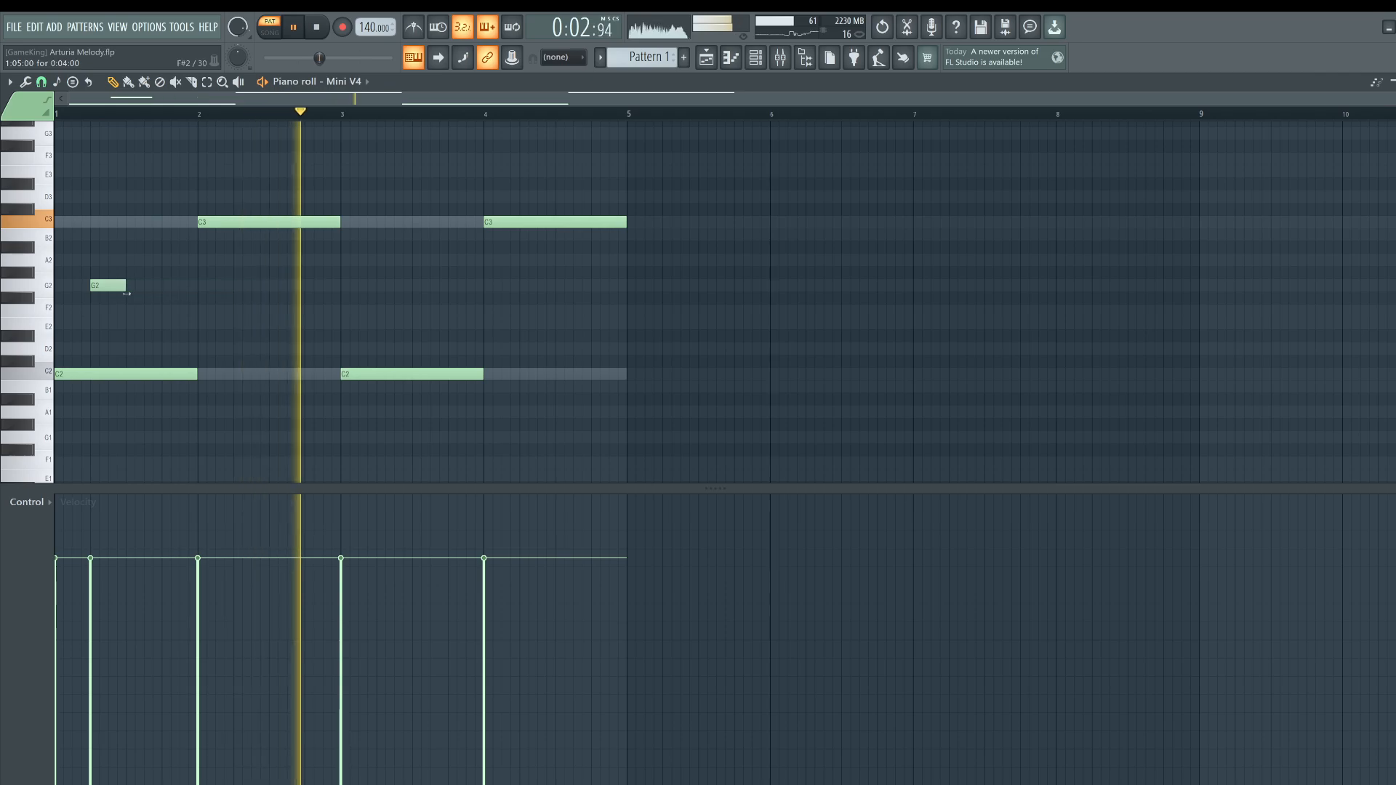
click(131, 222)
click(164, 260)
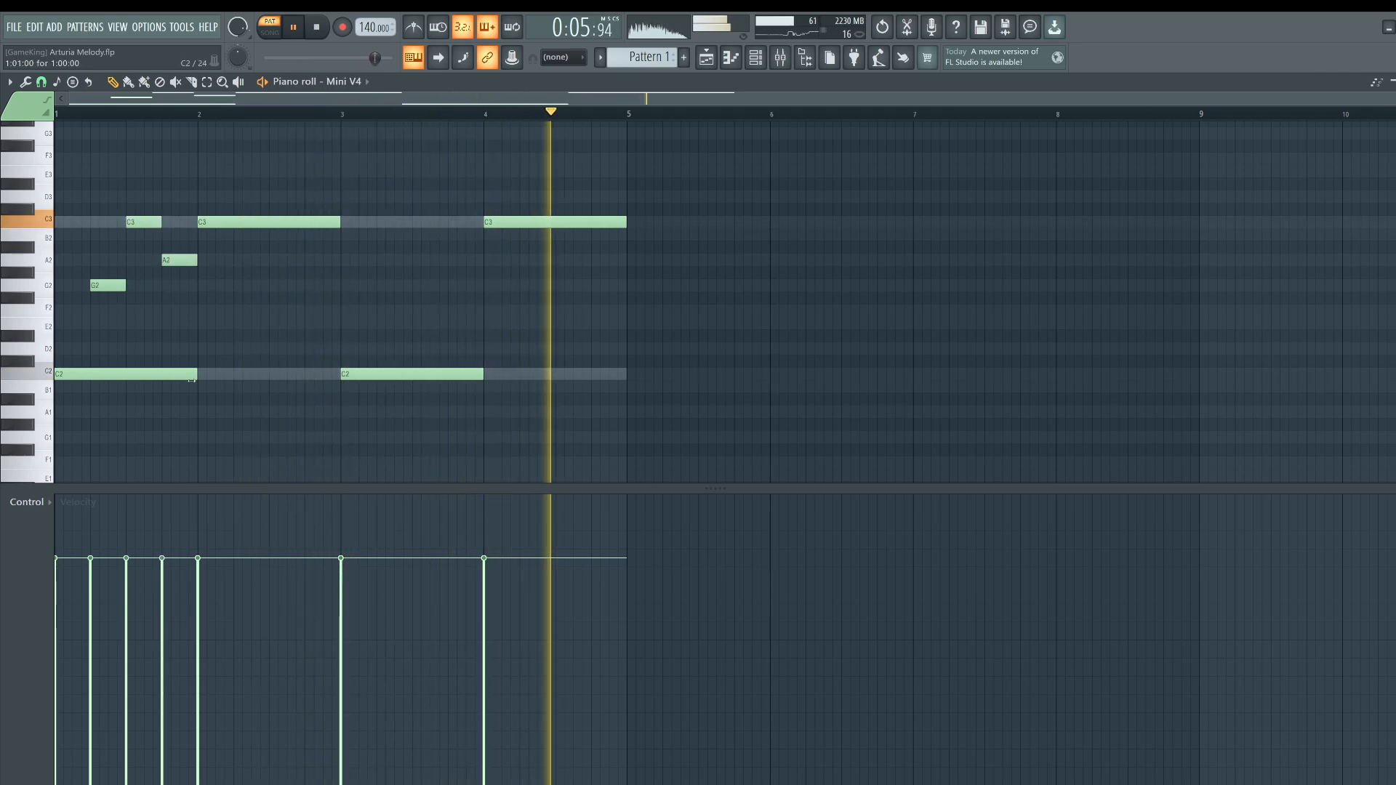
Step: Shorten the opening C2 bass note to one and a half beats and move the first bar's beat-four note down to D#2
drag(195, 373, 107, 373)
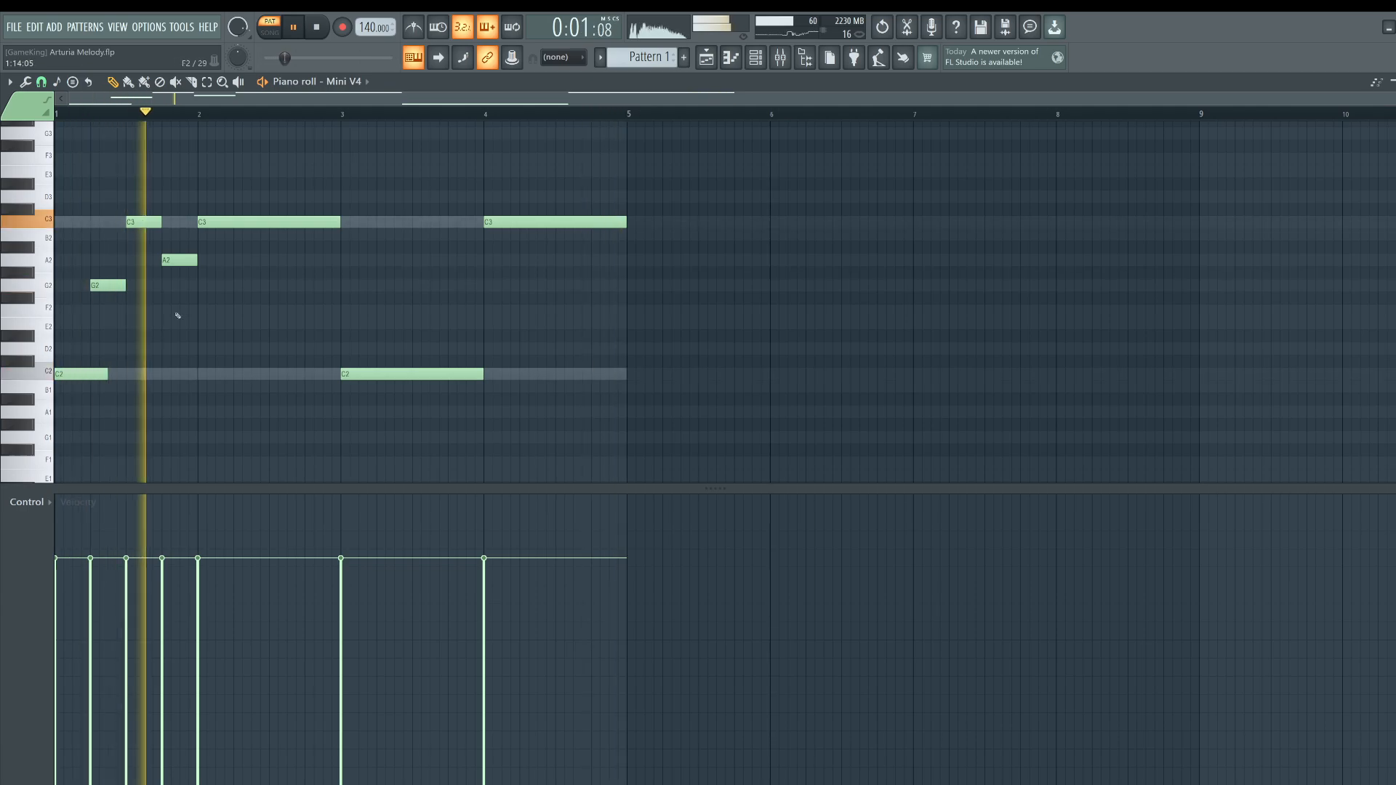
drag(181, 260, 181, 285)
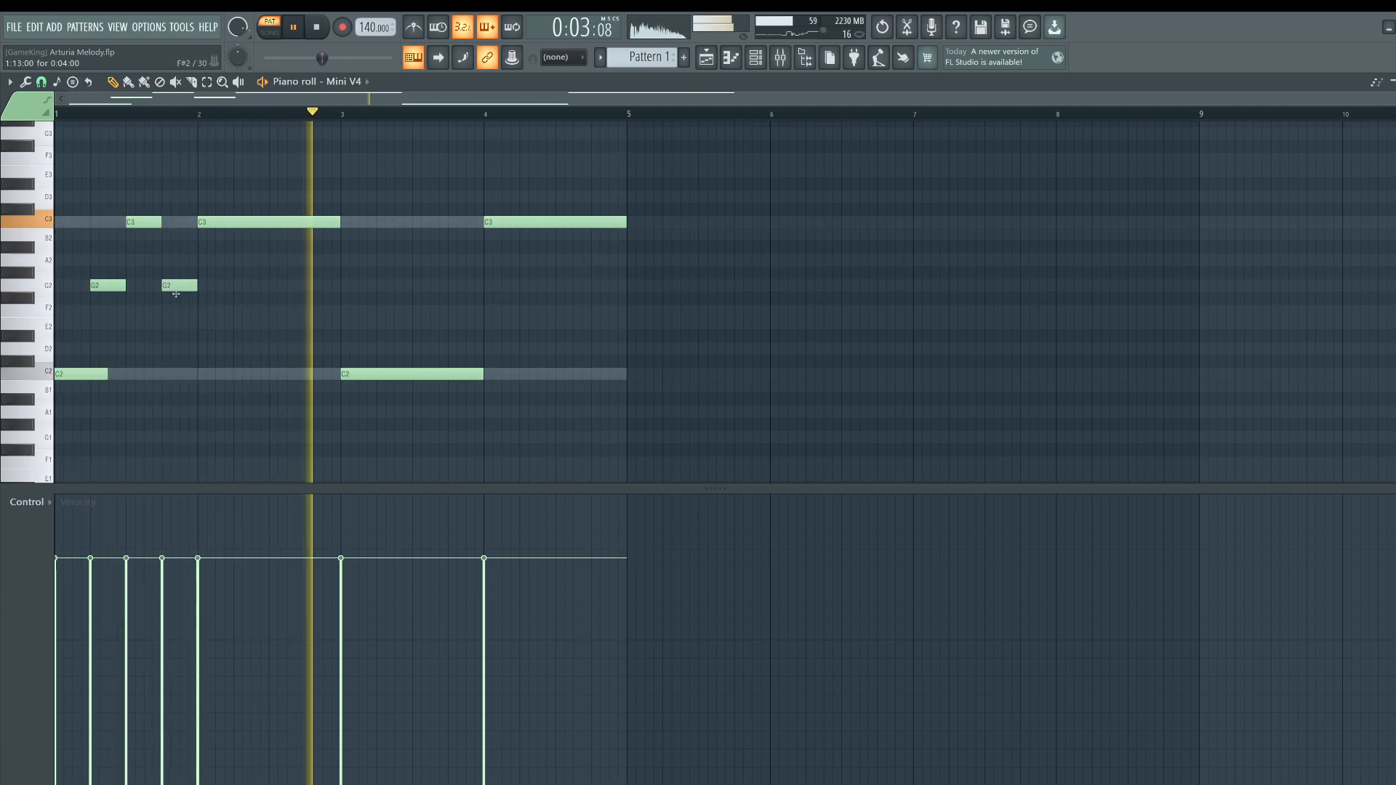
drag(179, 403, 106, 202)
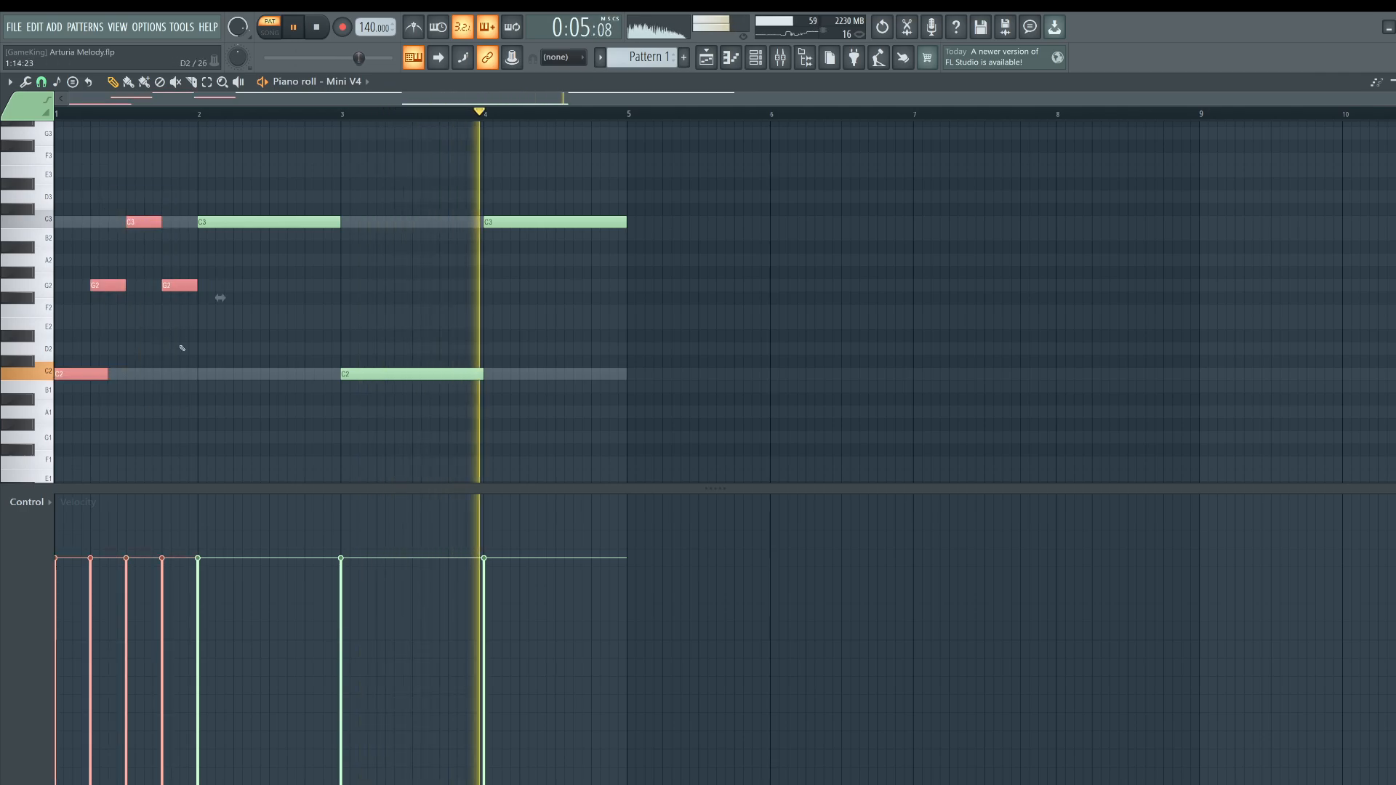
ctrl+click(182, 325)
drag(173, 289, 173, 336)
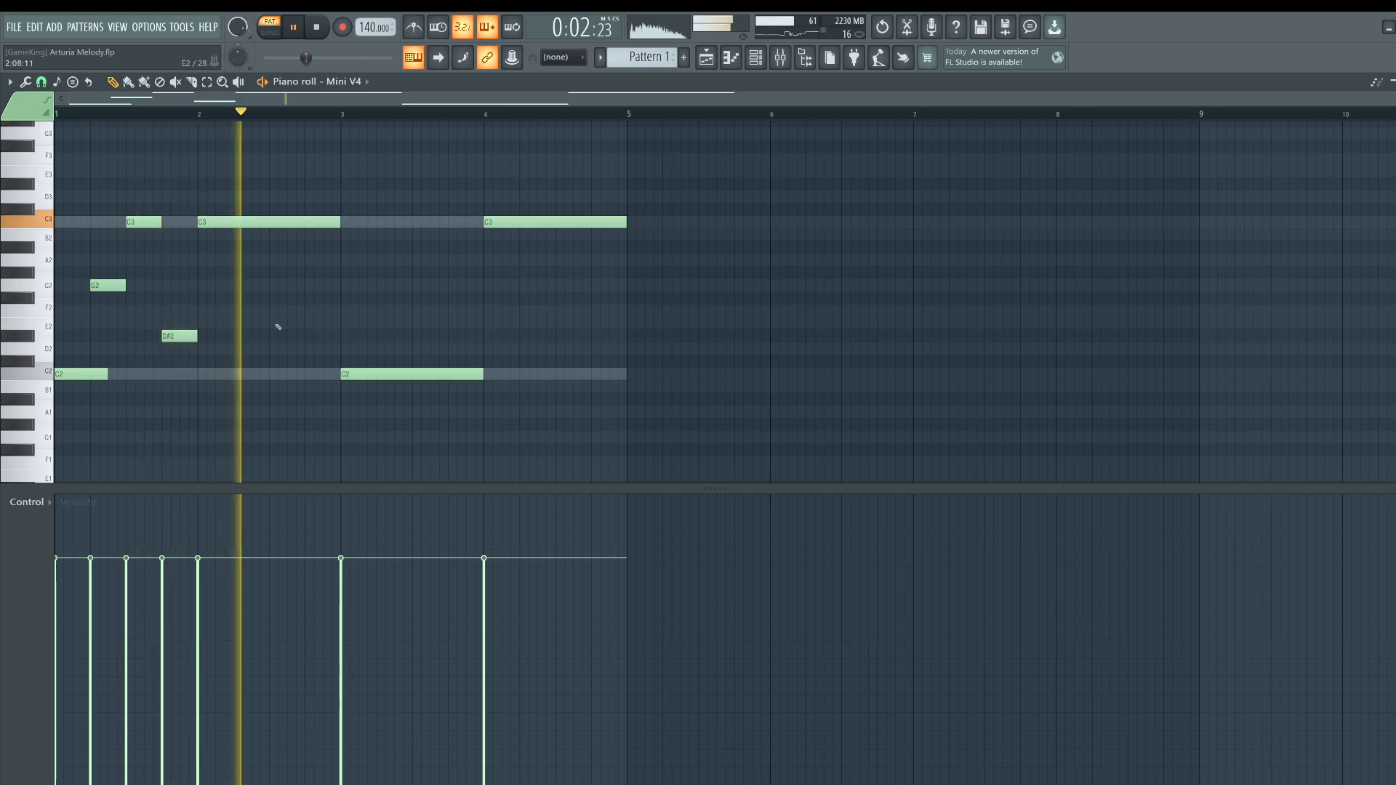
Step: Play the pattern with all four channels active and check the master level in the mixer
click(780, 58)
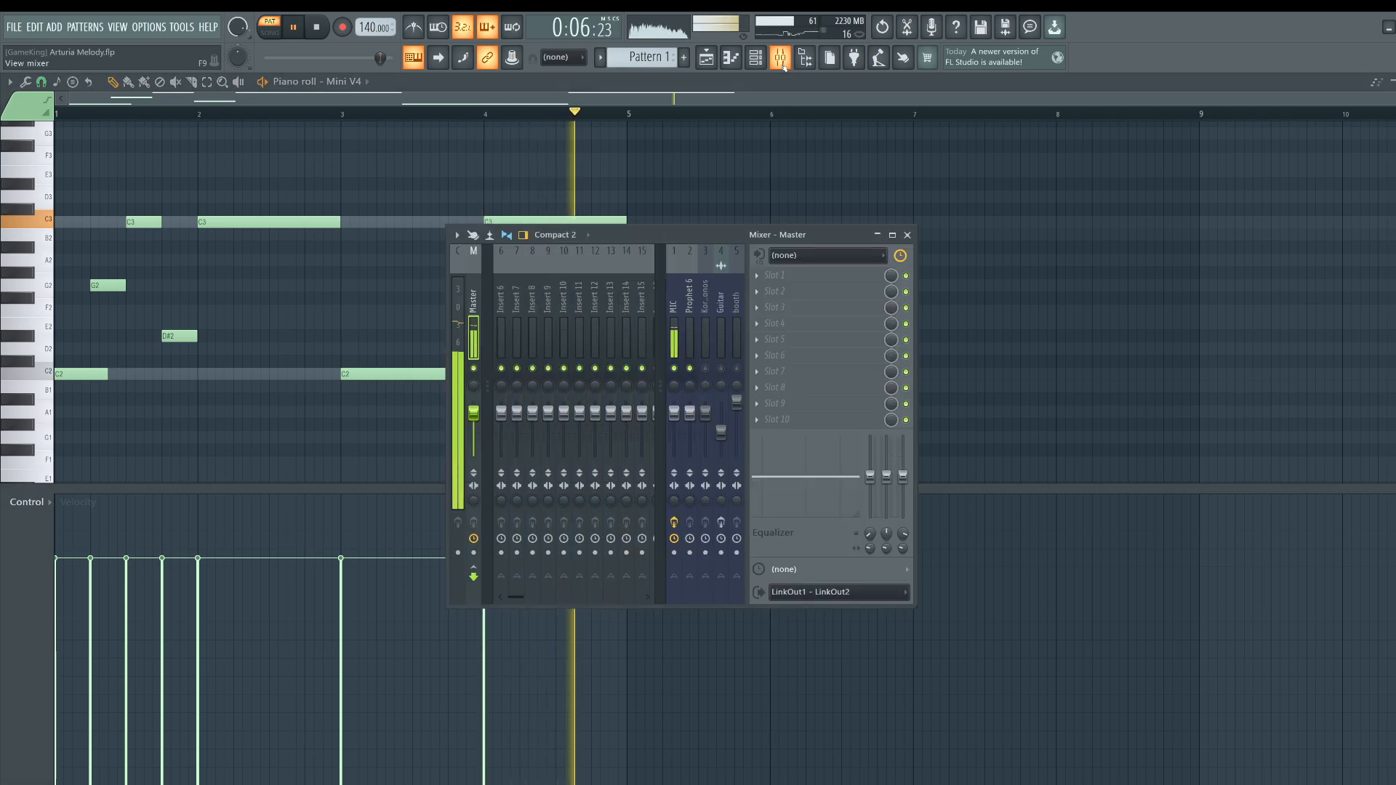
key(F6)
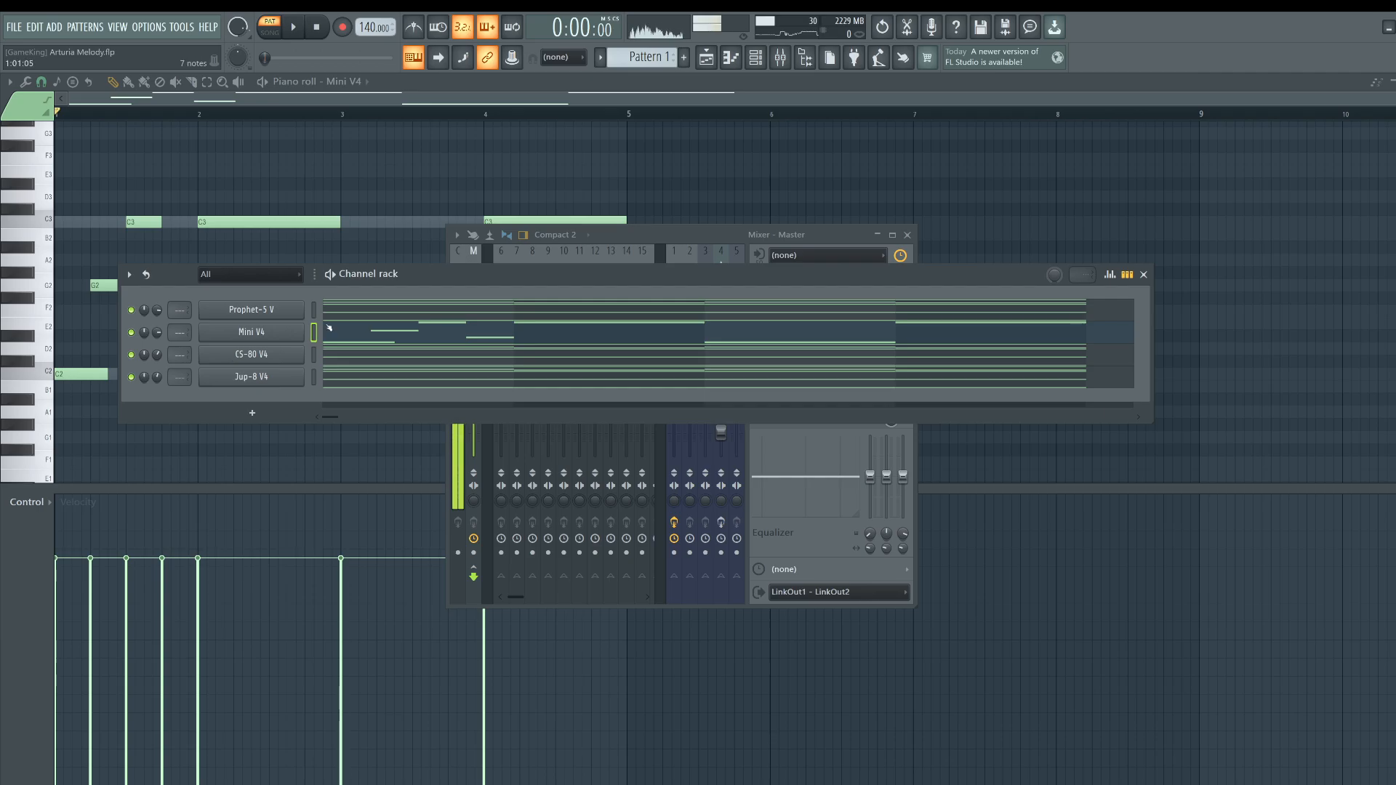
key(space)
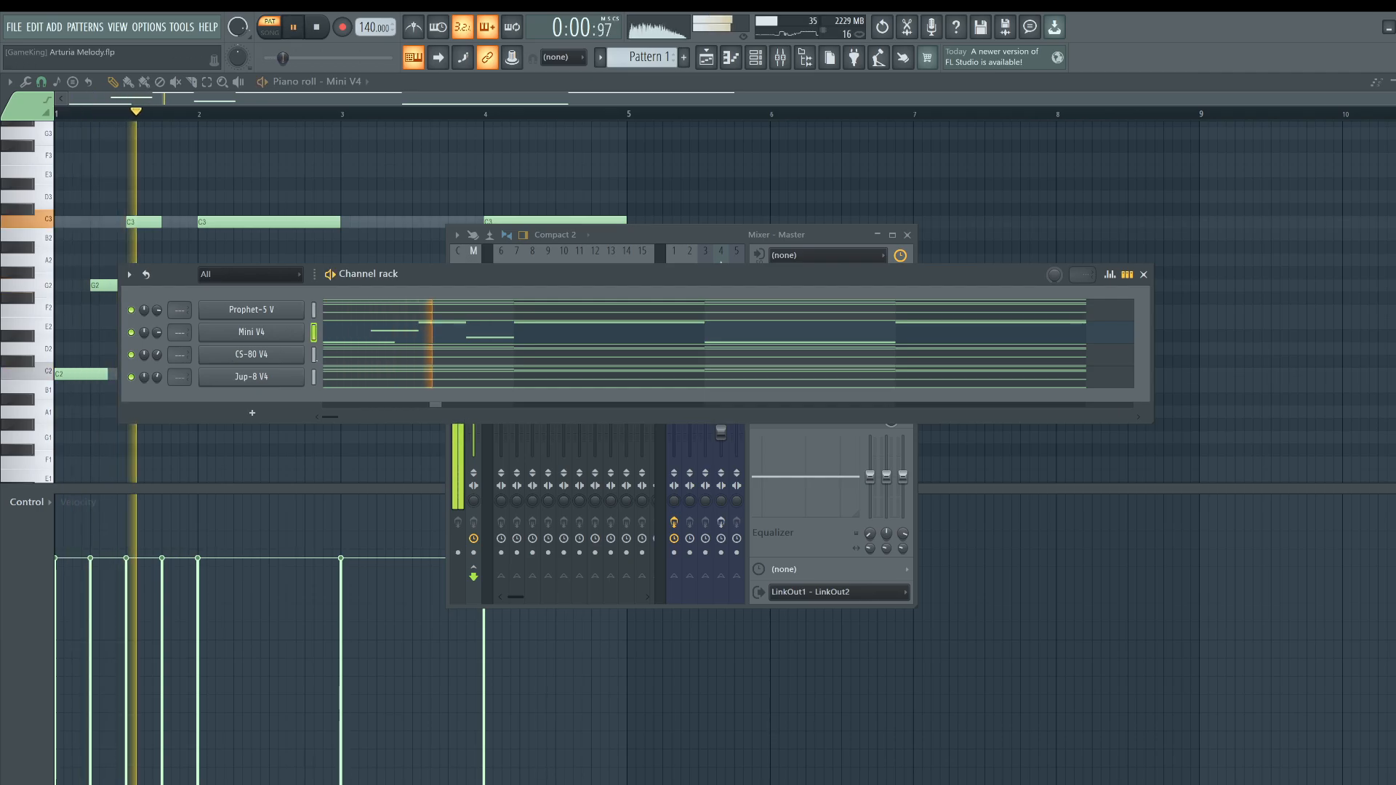
click(788, 538)
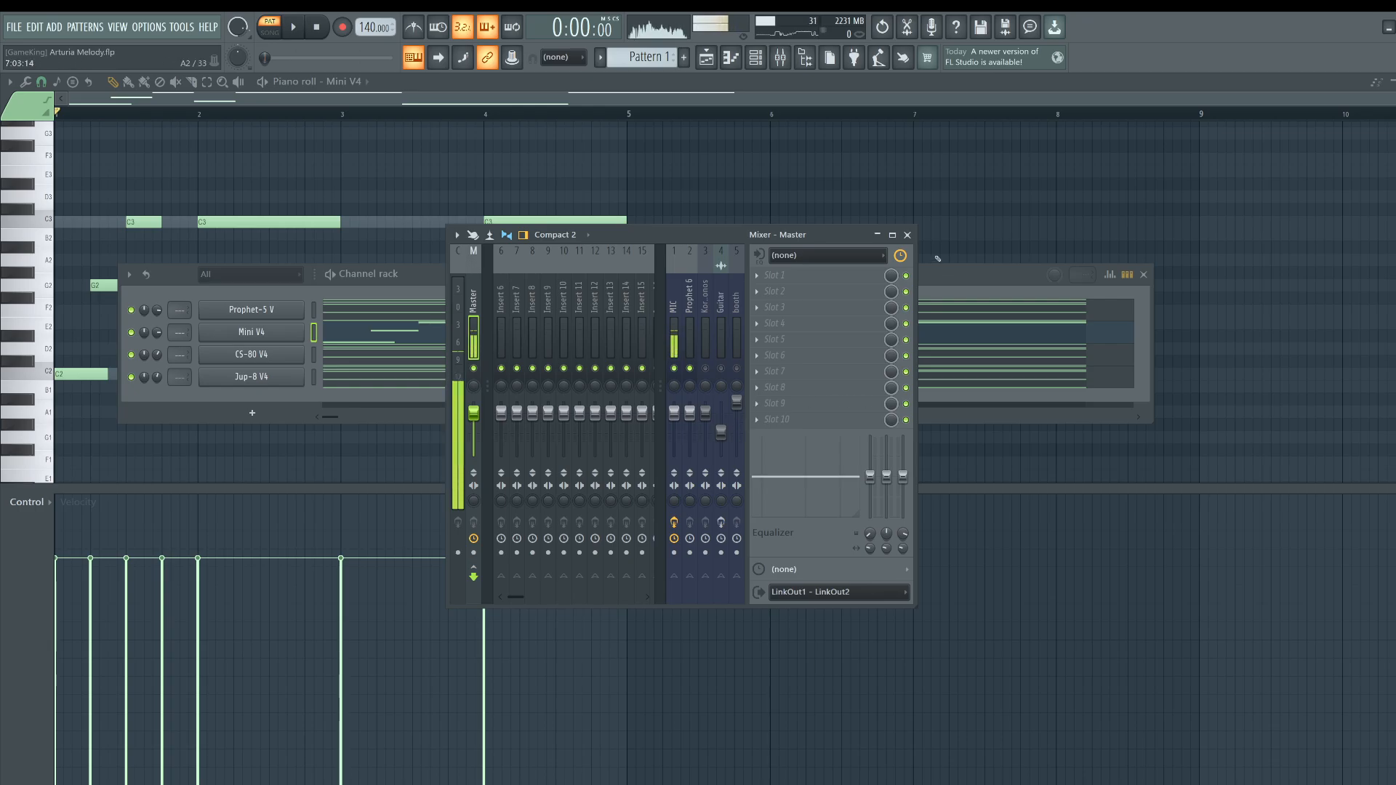
click(907, 234)
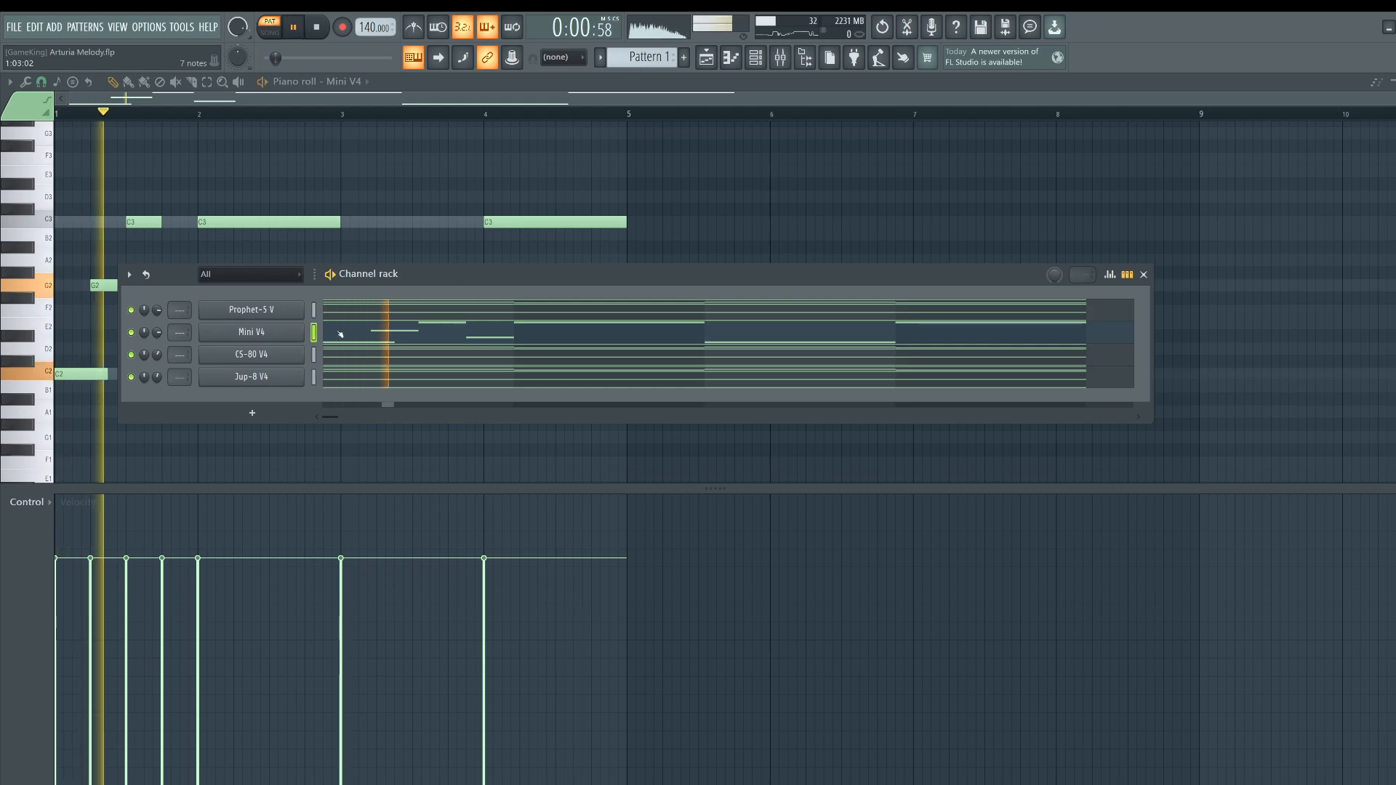
Step: Set the Mini V4 channel volume to 89% during playback and check the levels in the mixer
key(space)
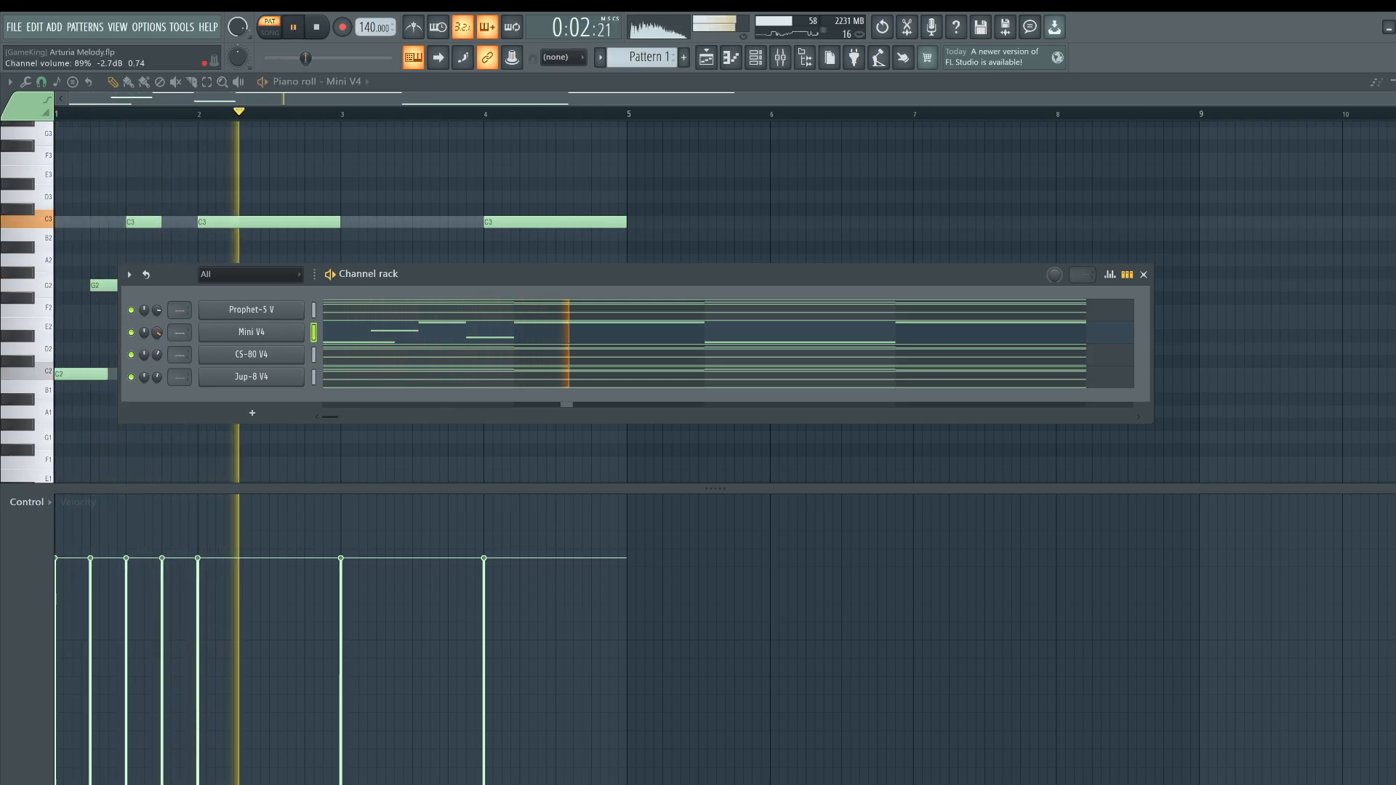
key(F9)
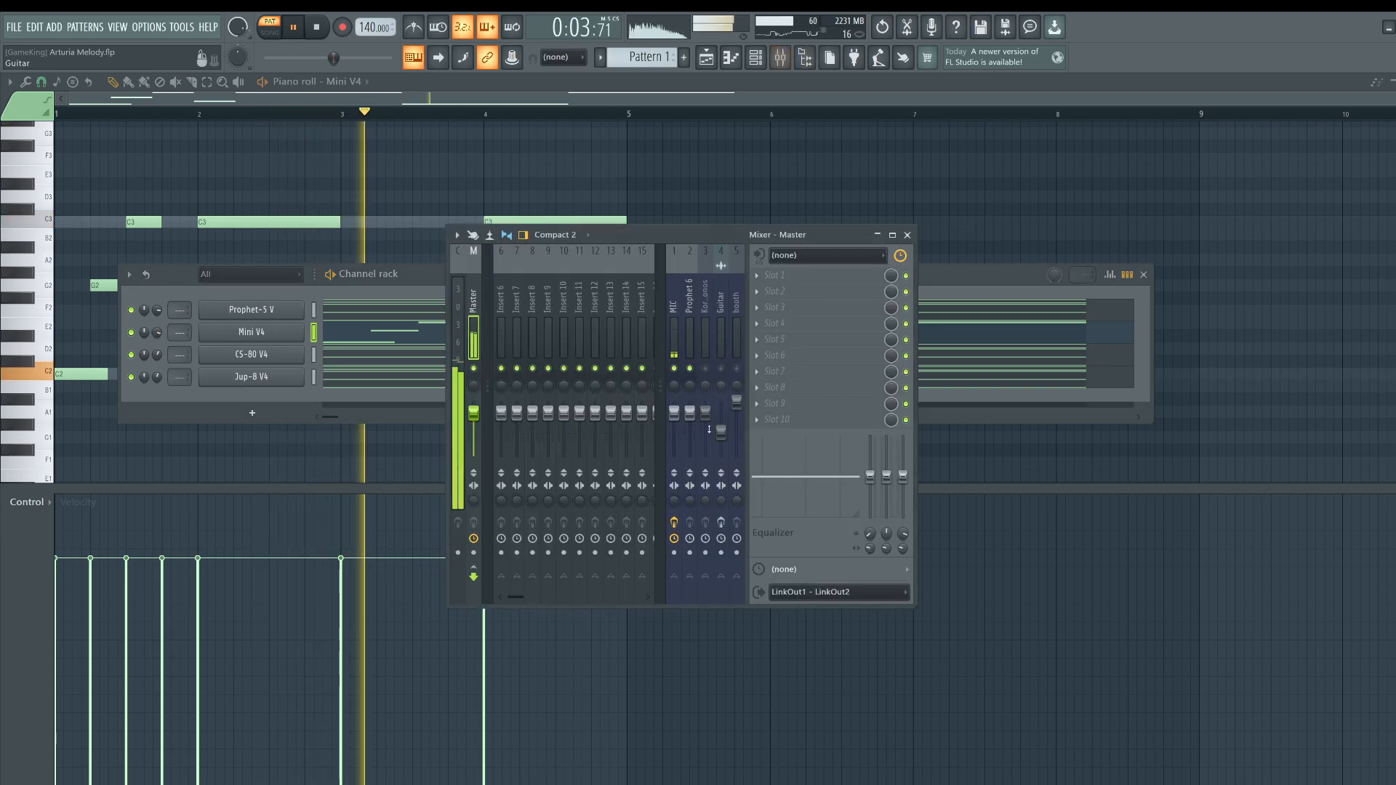
click(676, 373)
click(392, 282)
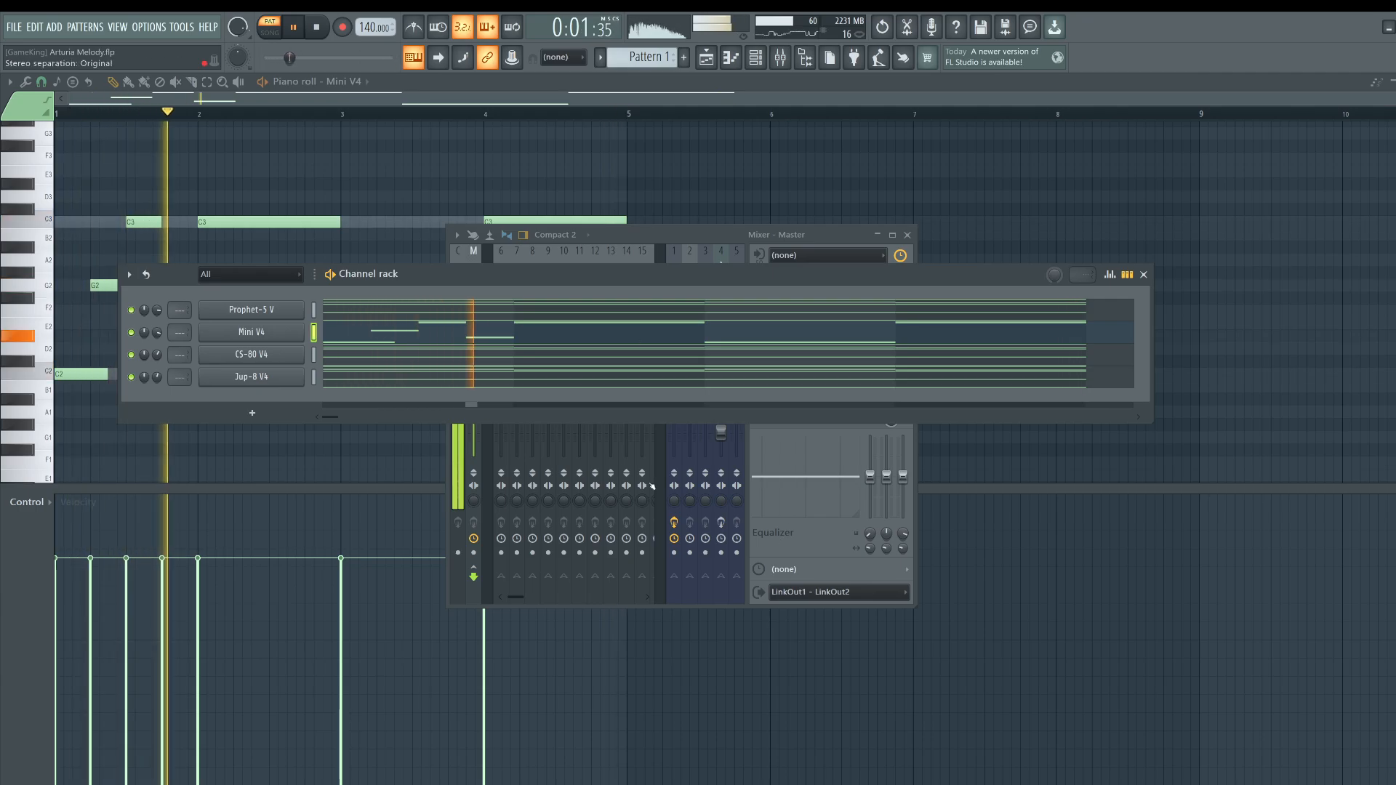
click(339, 380)
scroll(291, 349, up, 8)
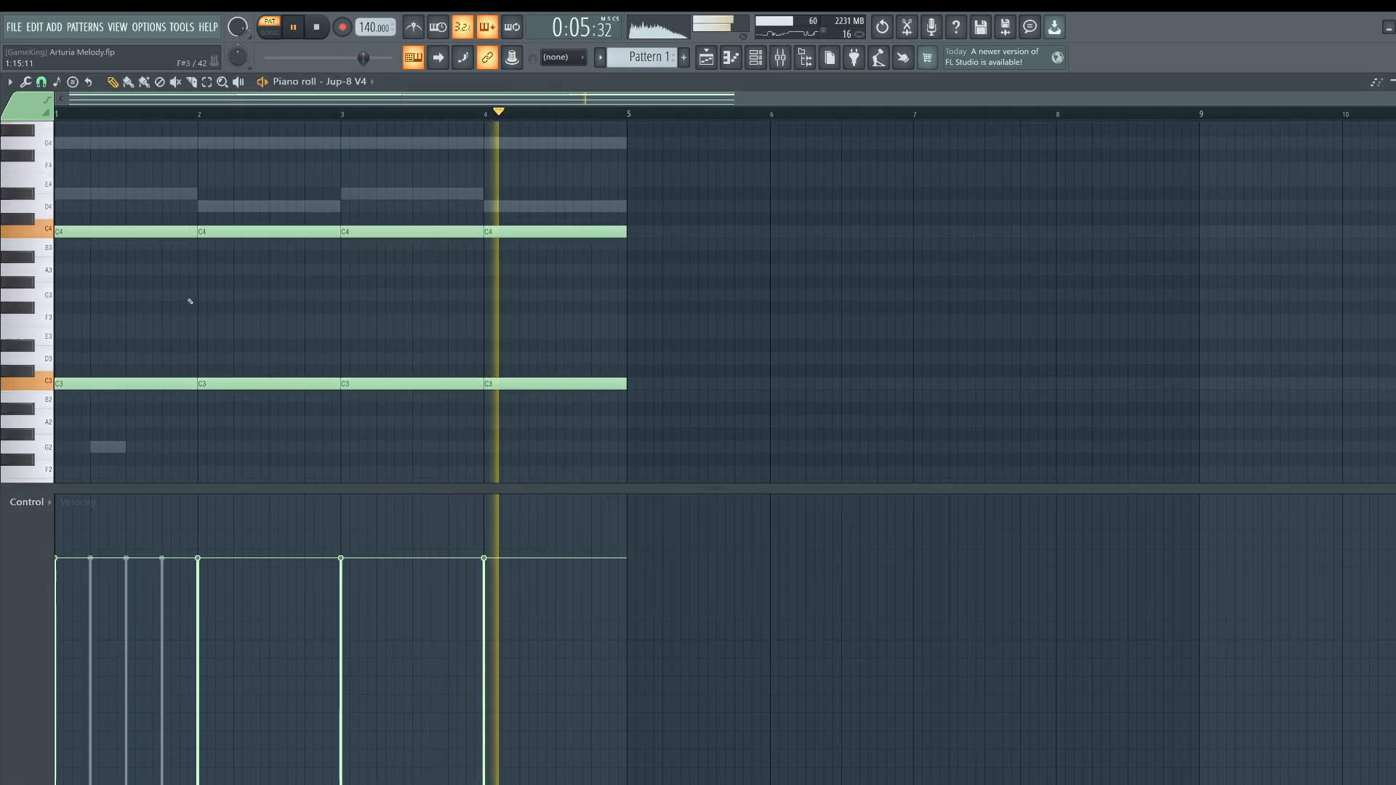
click(73, 170)
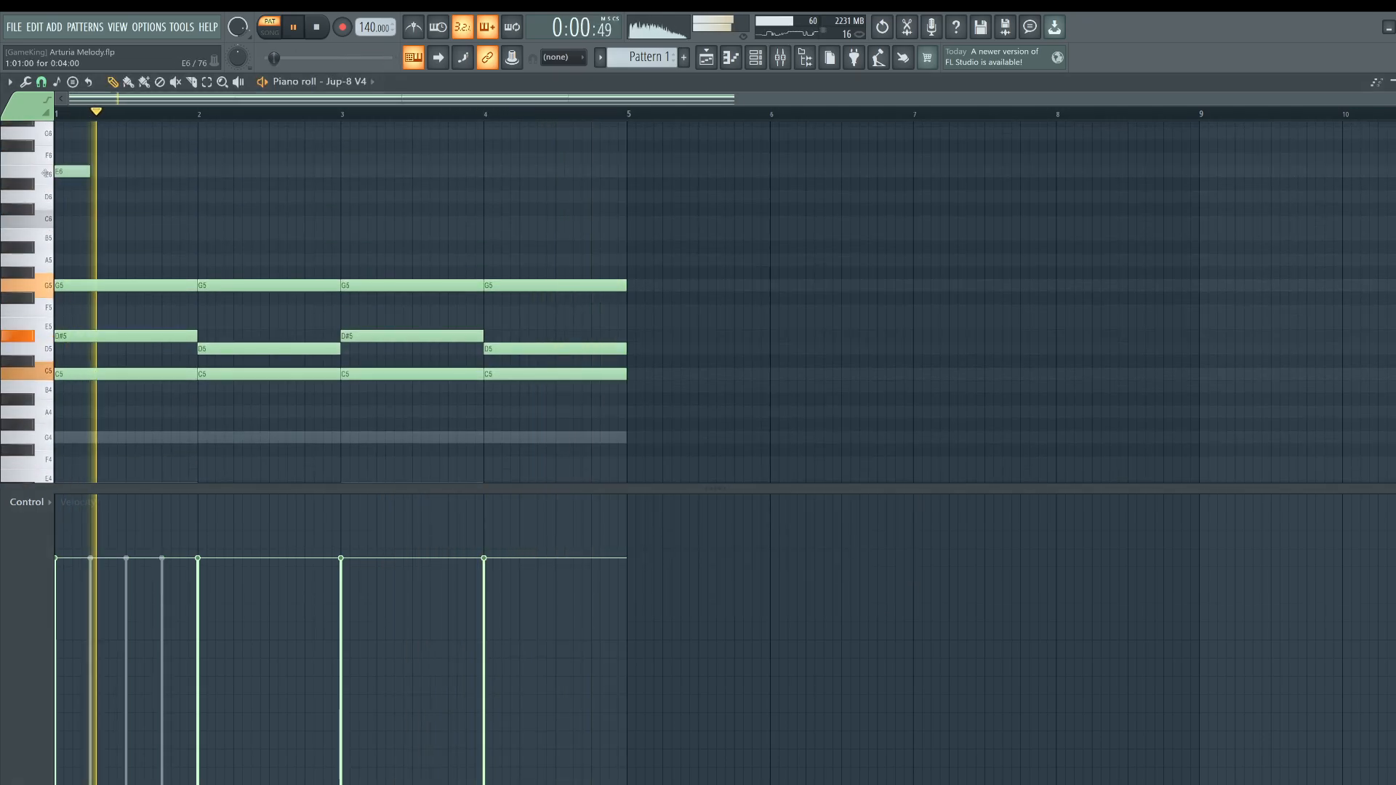
right_click(95, 173)
Step: Add one-beat CS-80 V4 notes on beats one and three: C7 and G6 in bar 1, G#6 and D6 in bar 2
key(F6)
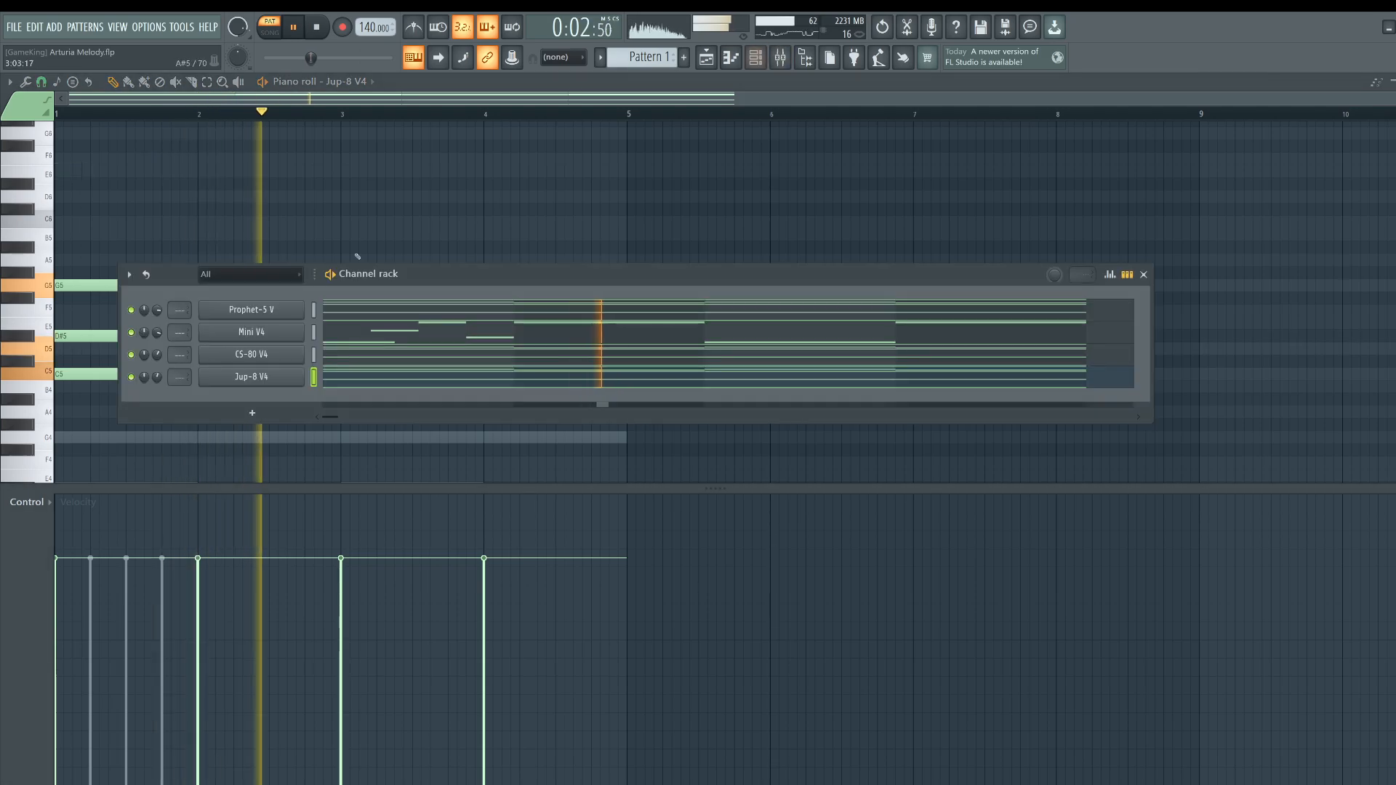
click(348, 349)
scroll(115, 315, up, 4)
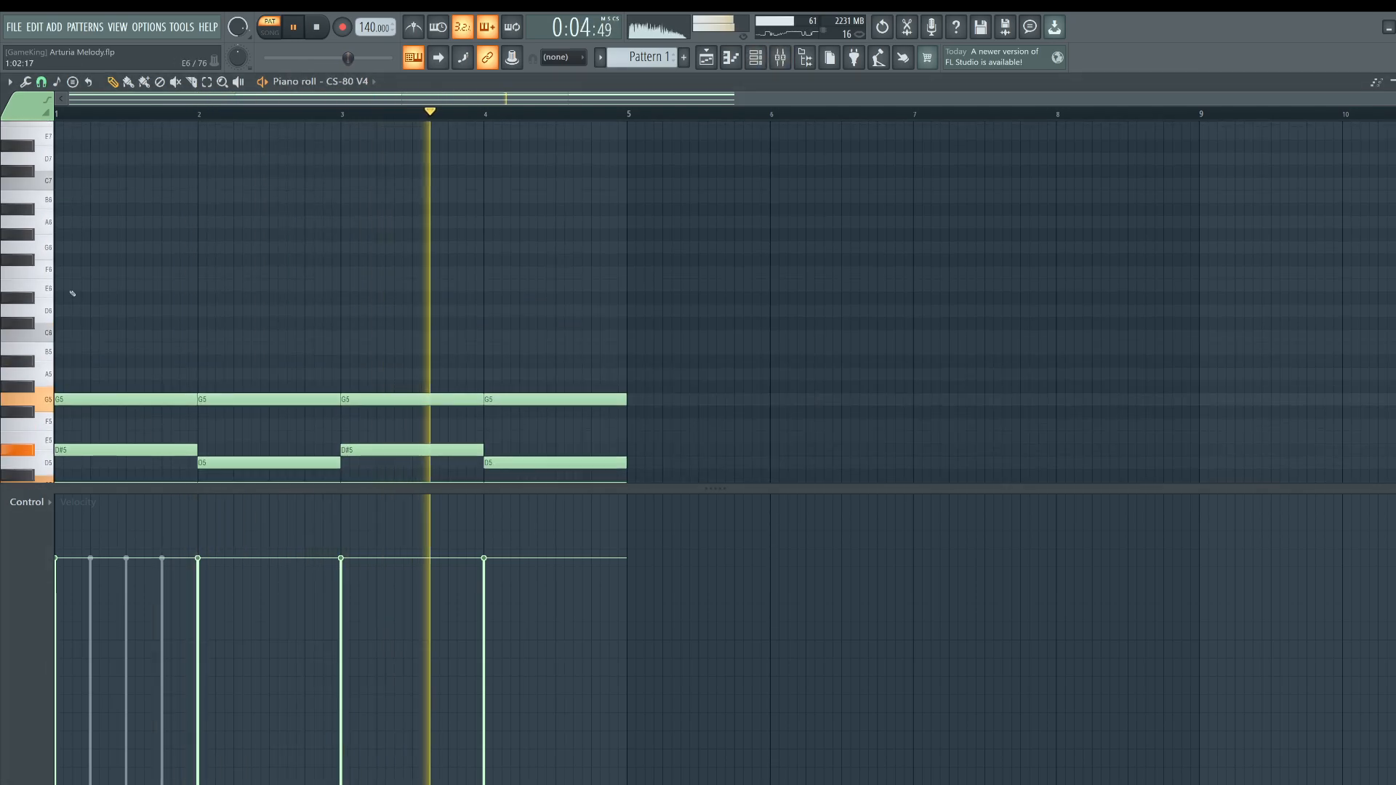
click(73, 184)
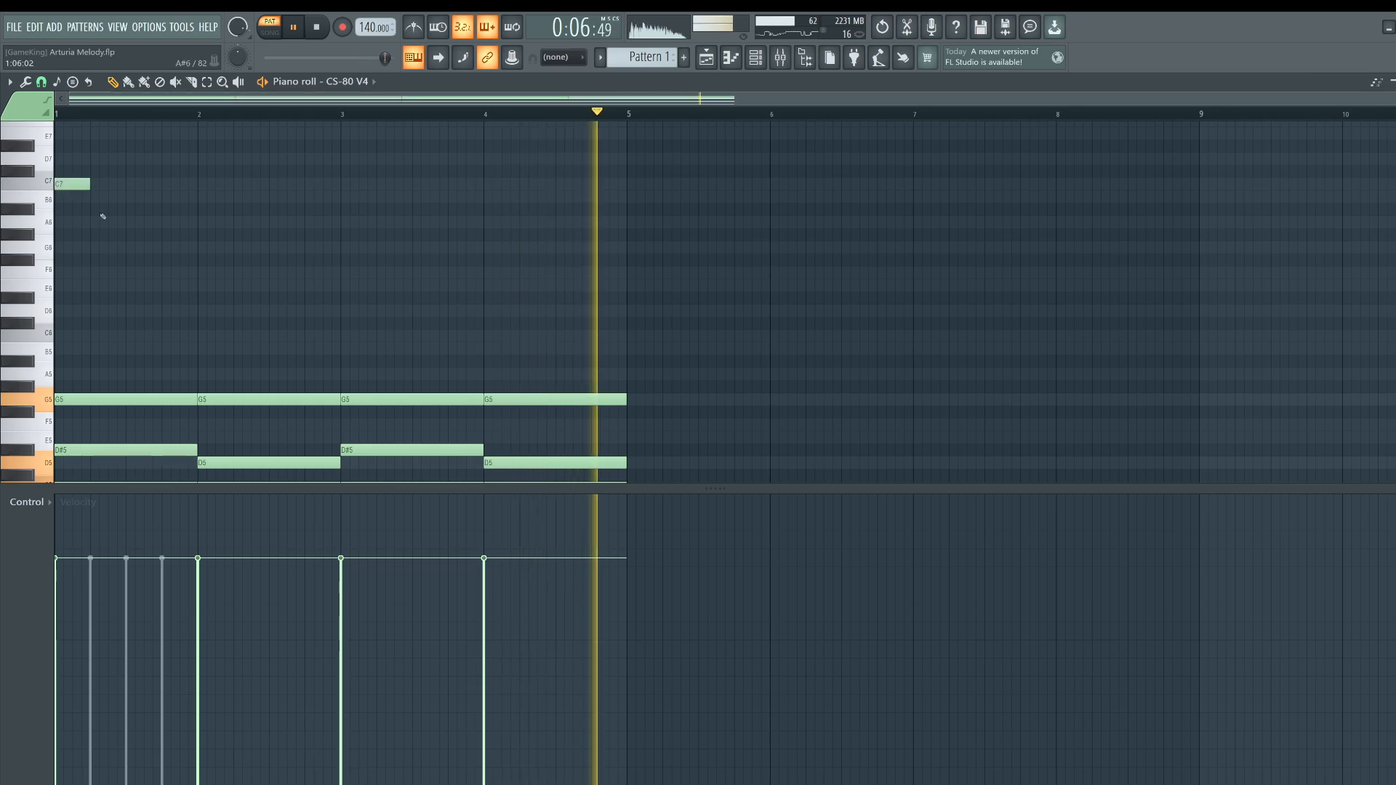
click(131, 247)
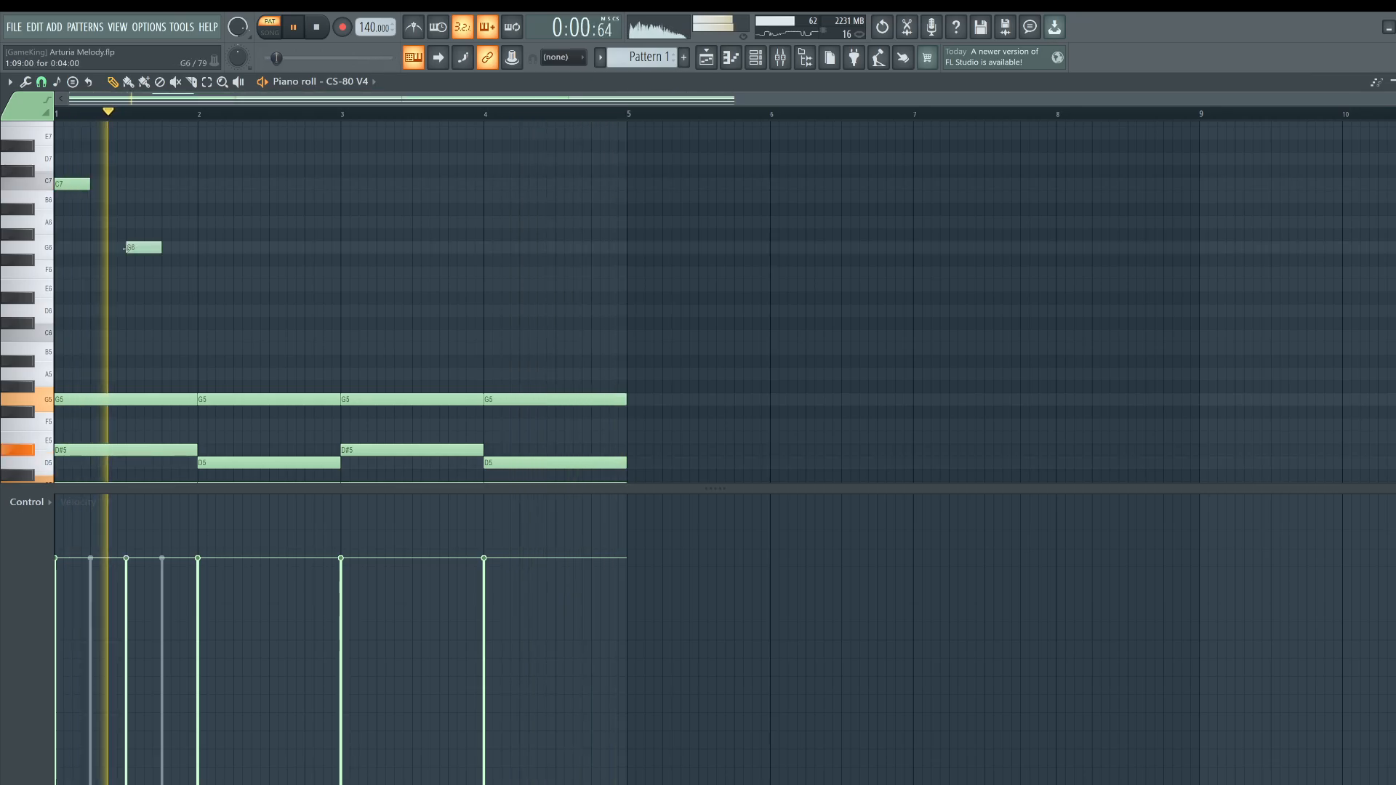
click(216, 234)
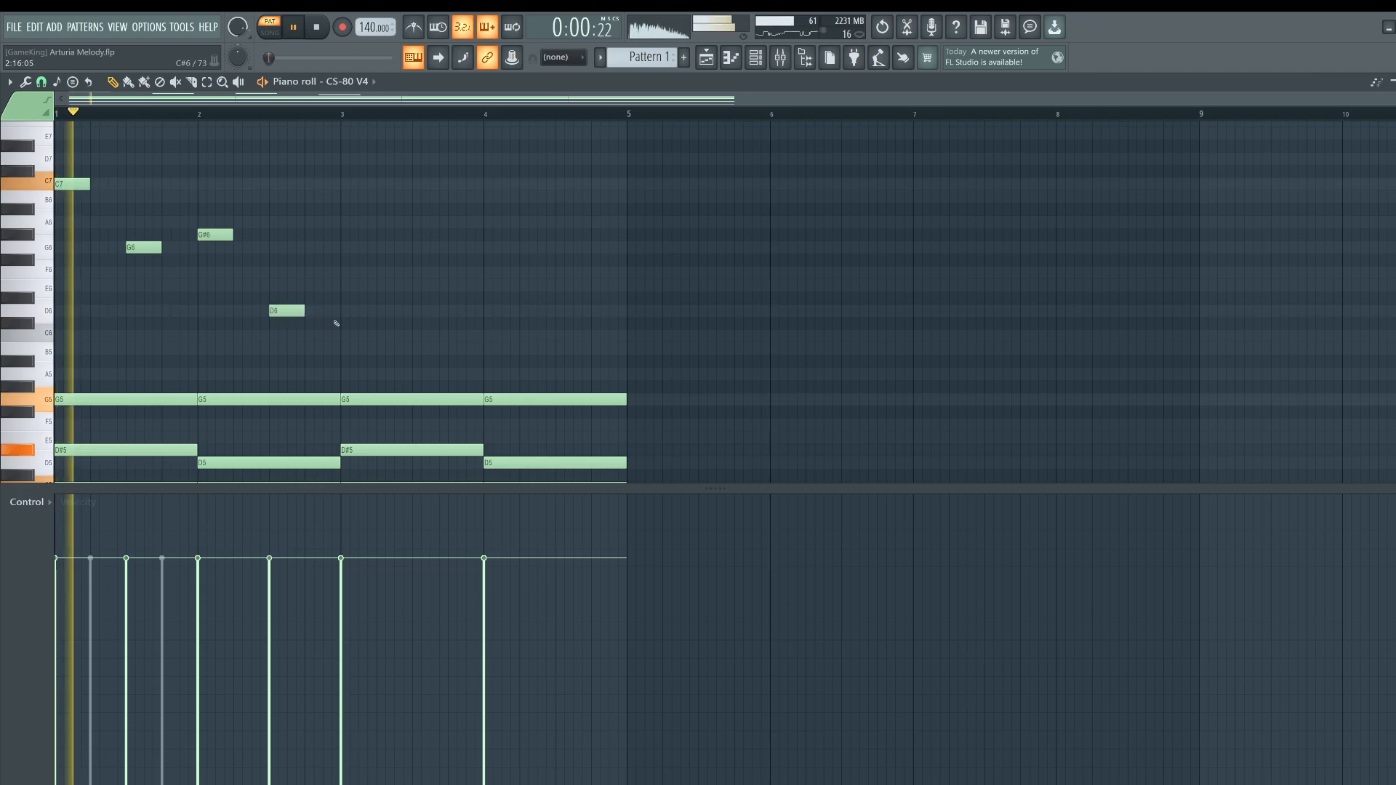
drag(337, 325, 62, 169)
right_click(450, 278)
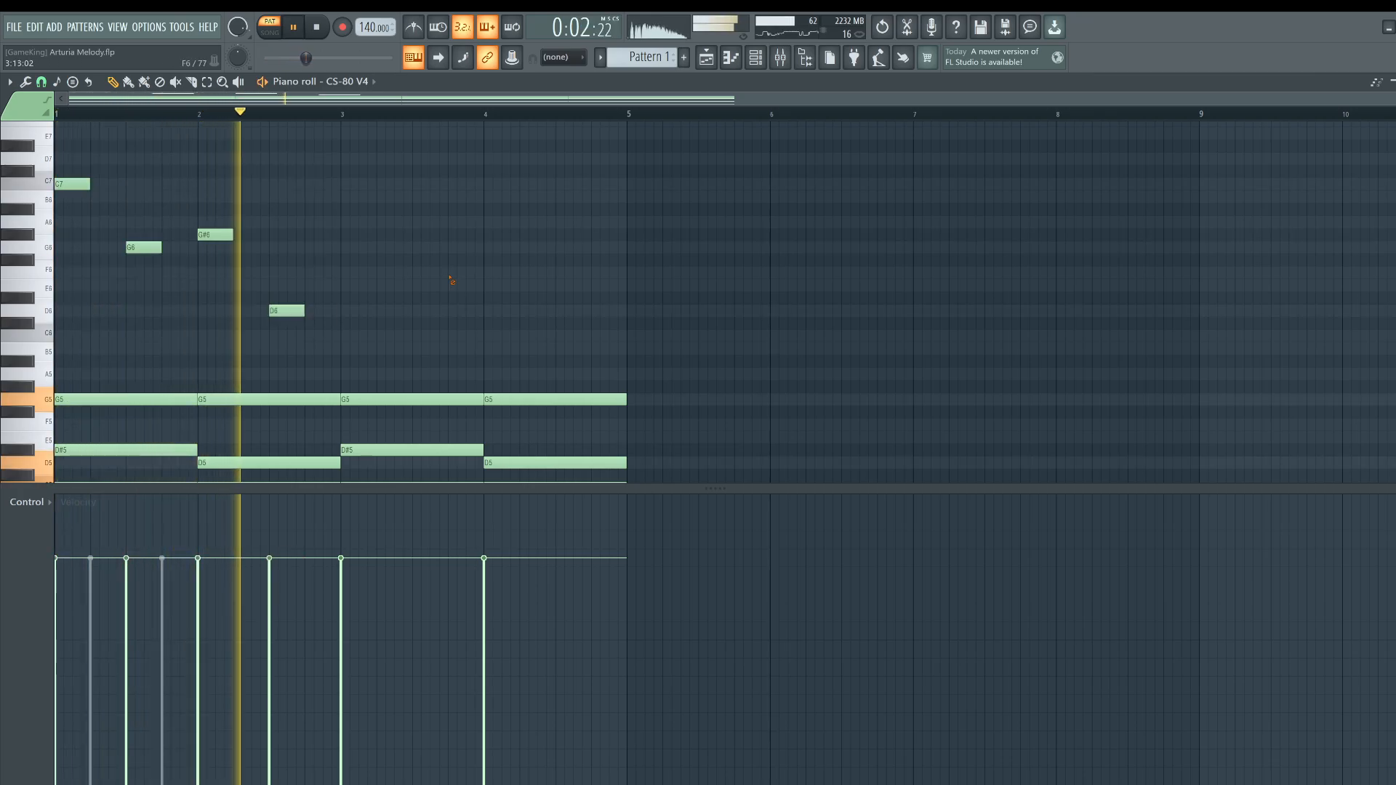
Step: Continue the CS-80 V4 melody on beats one and three with D#6 and A5 in bar 3, A#5 and F5 in bar 4
click(344, 299)
click(405, 350)
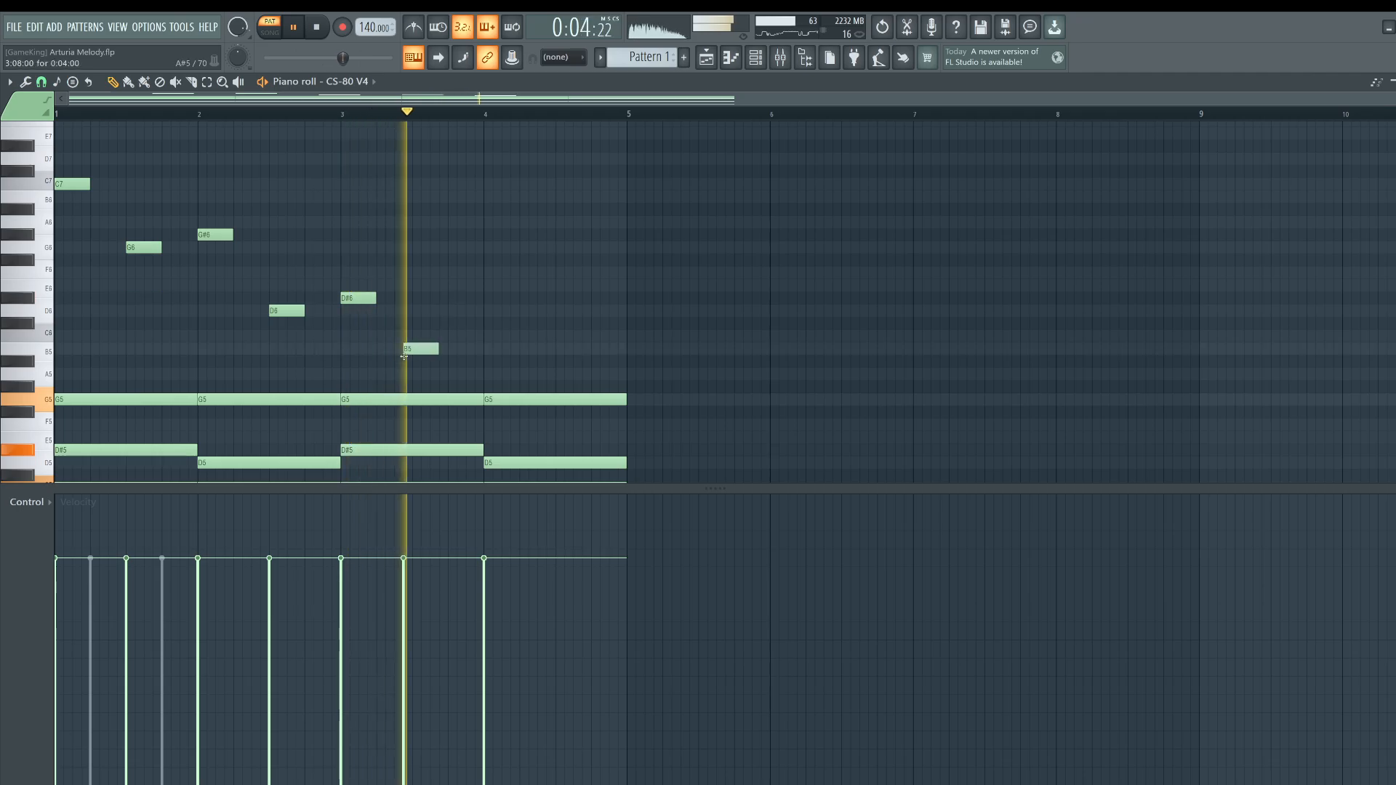
mouse_move(404, 357)
mouse_down()
mouse_move(425, 357)
mouse_move(413, 381)
mouse_up()
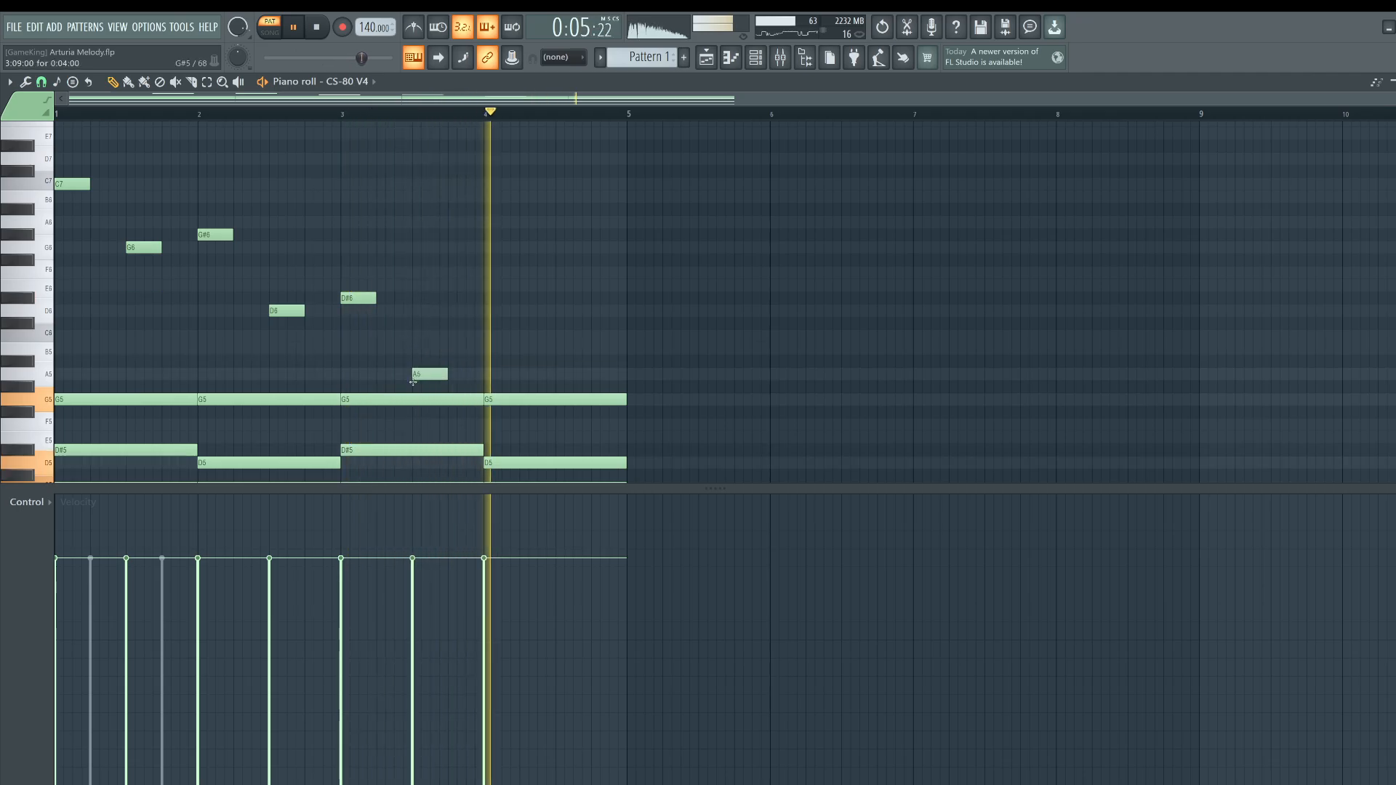
click(491, 361)
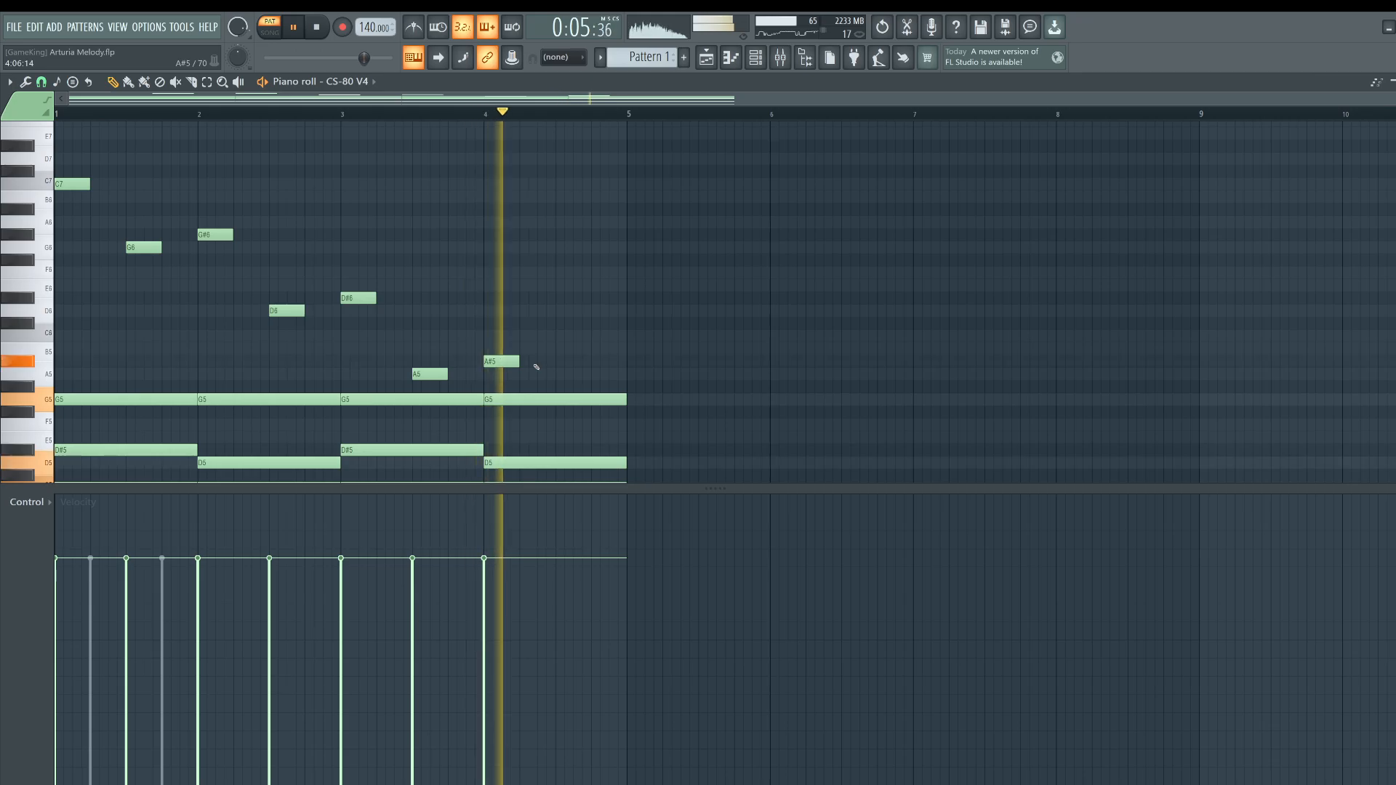
key(space)
click(561, 436)
key(space)
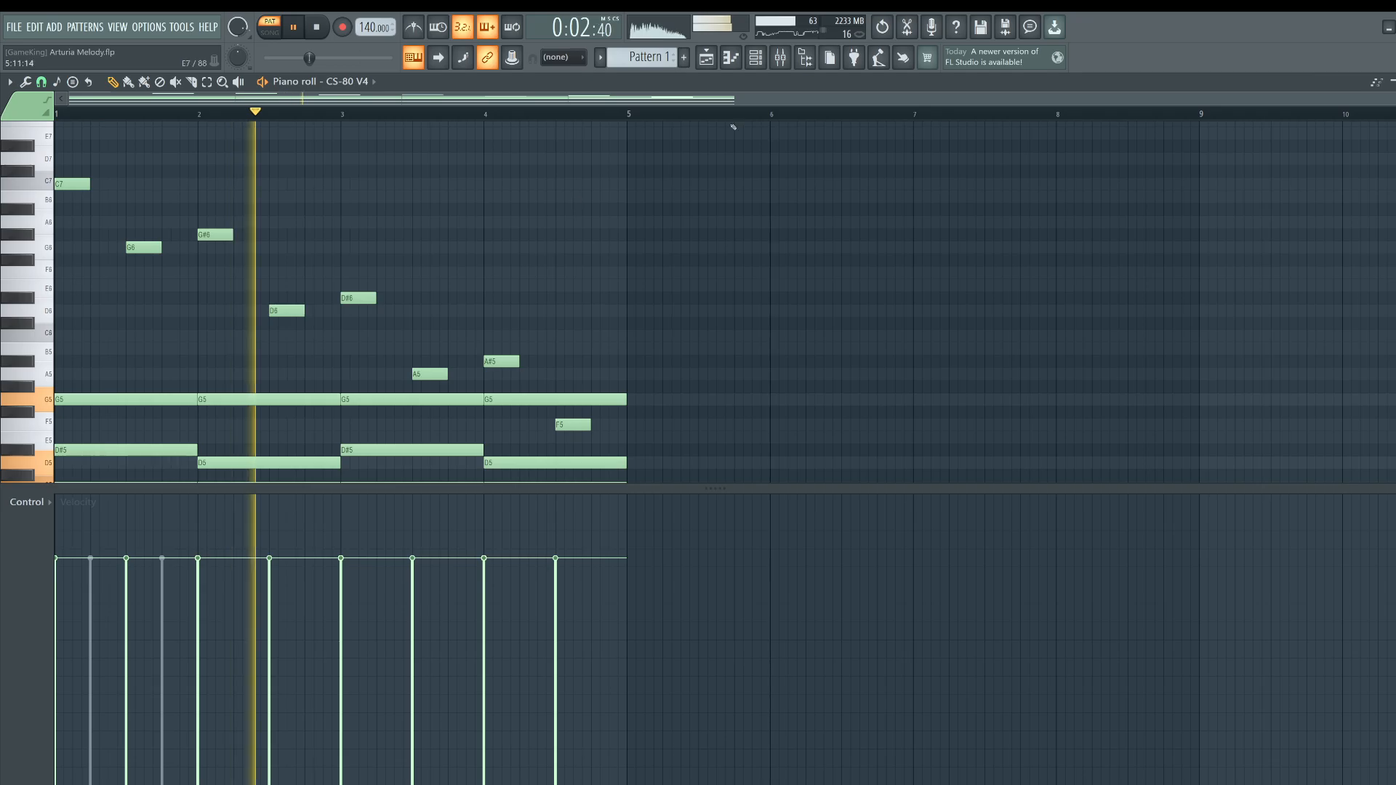
Step: Check the mixer levels with the pattern playing and stopped, and restart playback
key(F9)
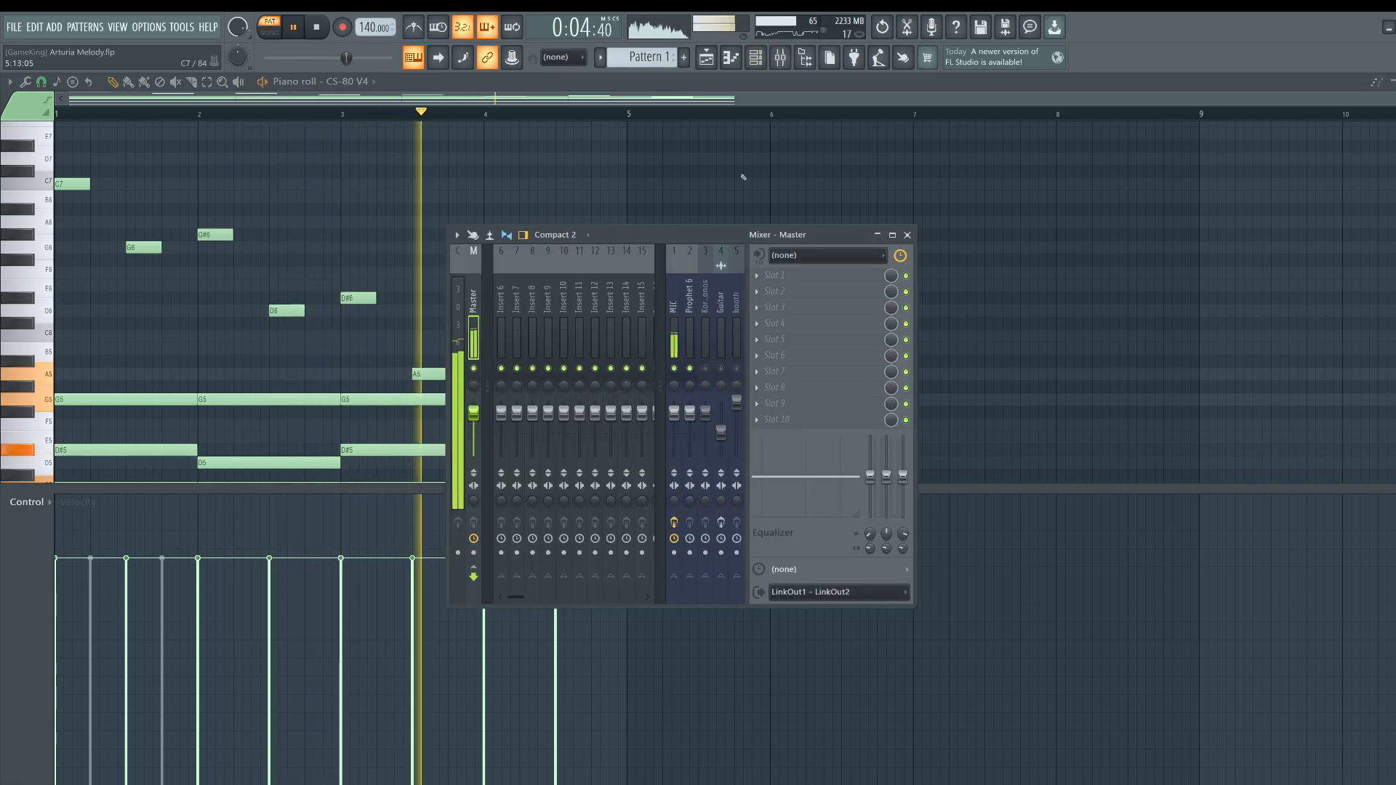
key(space)
key(F6)
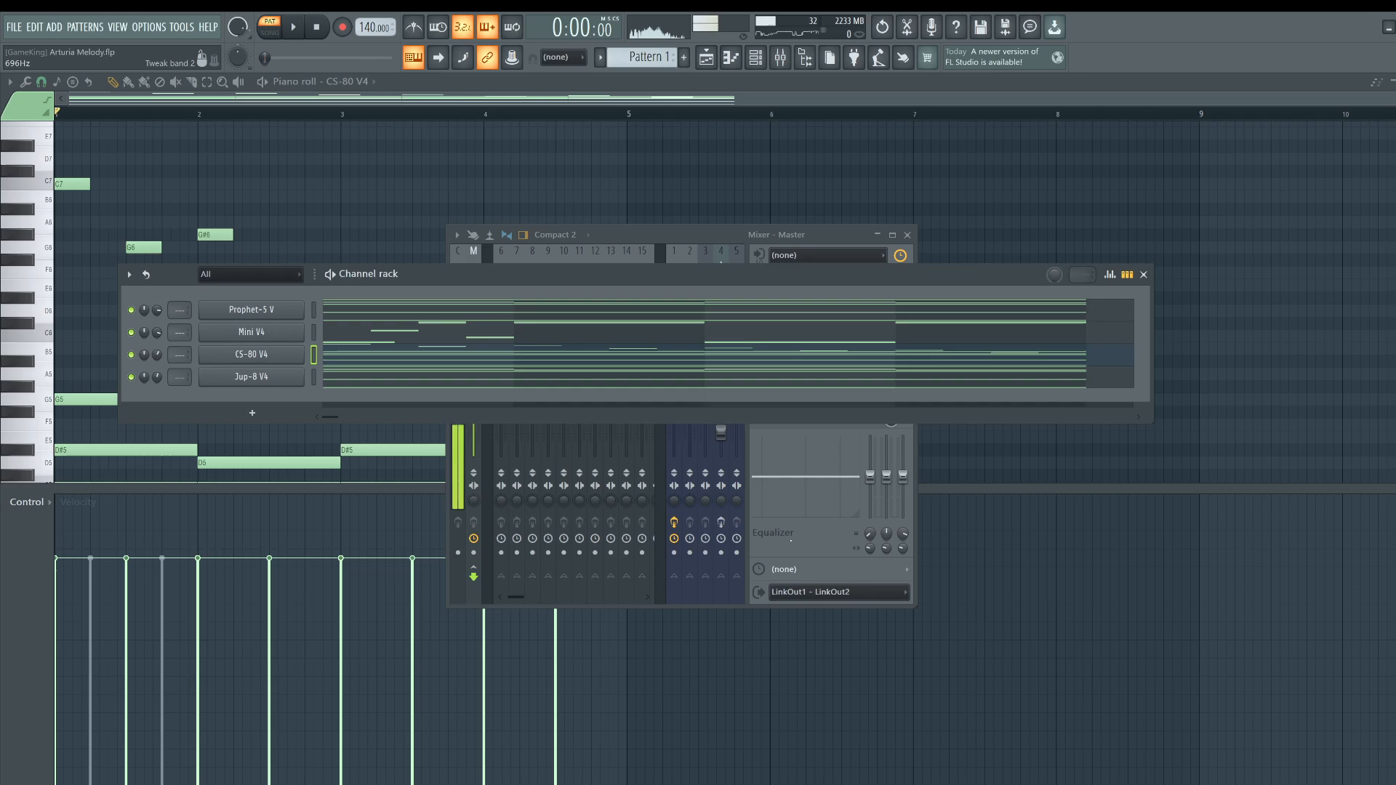
click(721, 260)
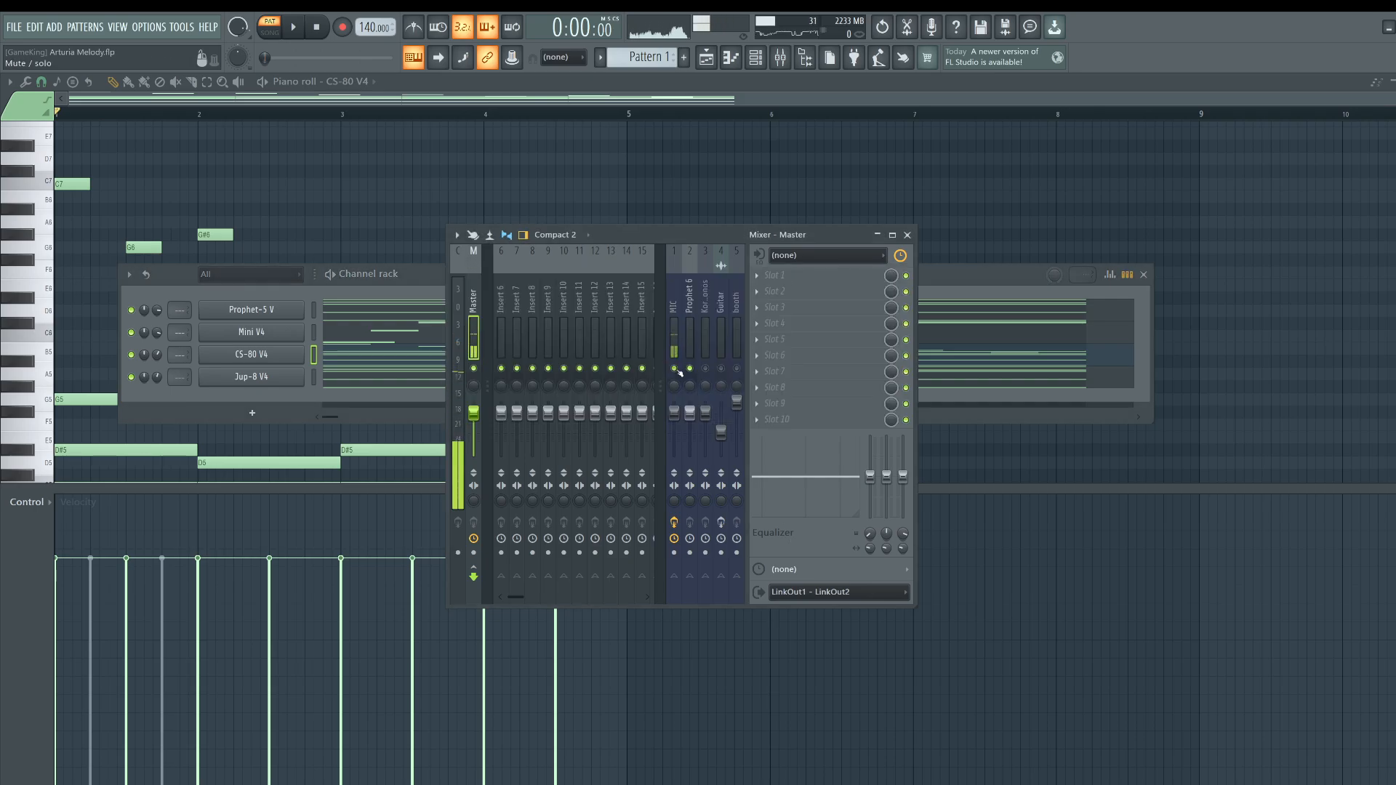
key(space)
Step: Split Pattern 1 by channel, place the Prophet-5 V clip at bar 1 of playlist track 1 and switch playback to song mode
click(644, 57)
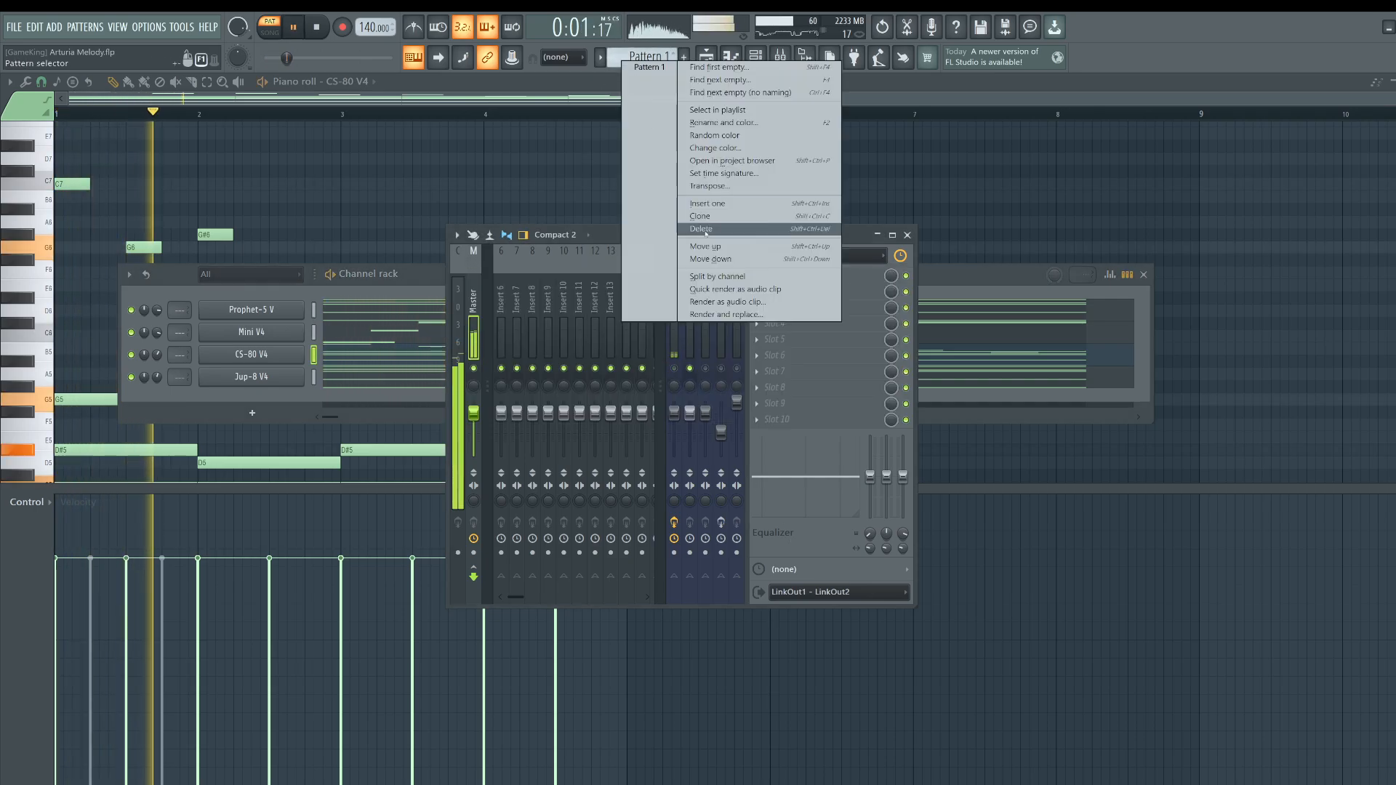
click(719, 276)
click(707, 58)
drag(266, 148, 244, 149)
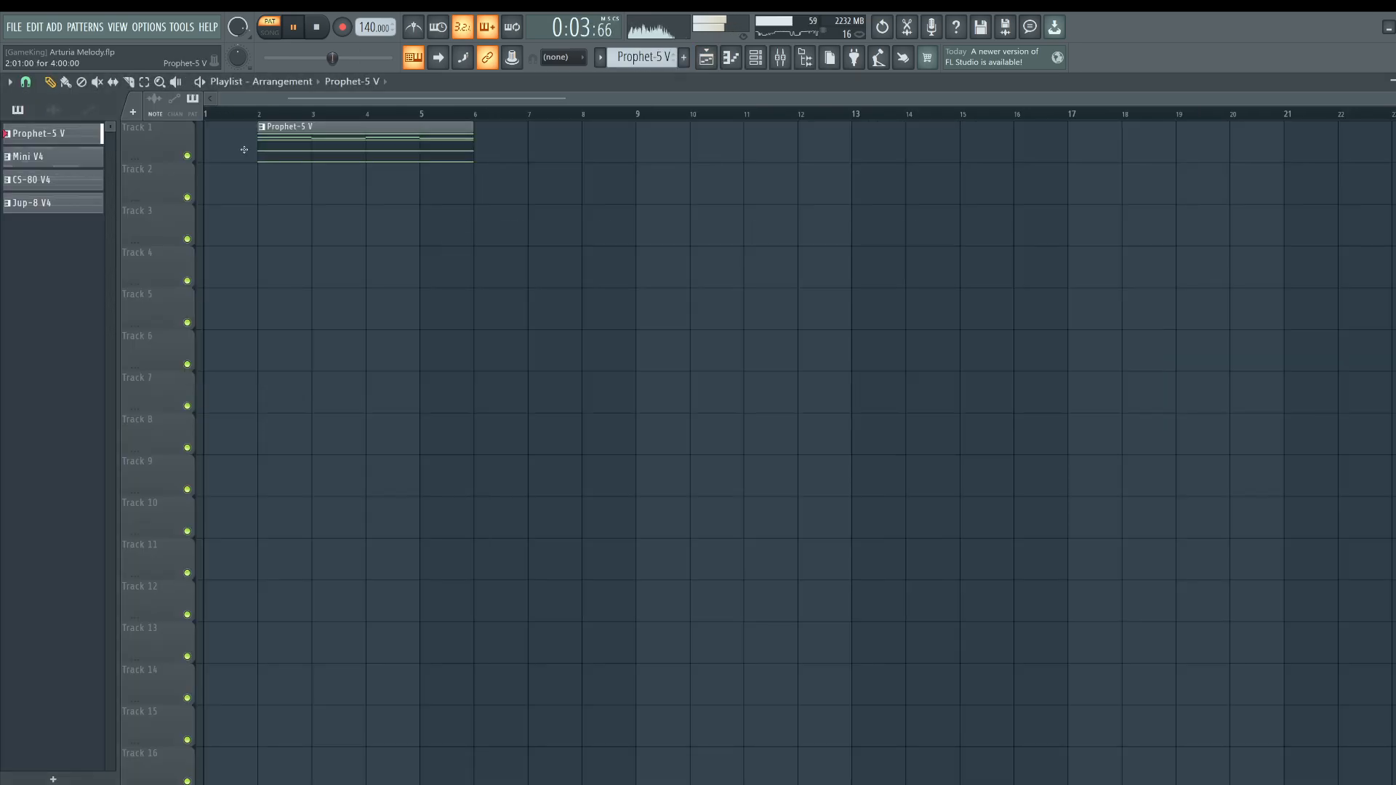
click(270, 32)
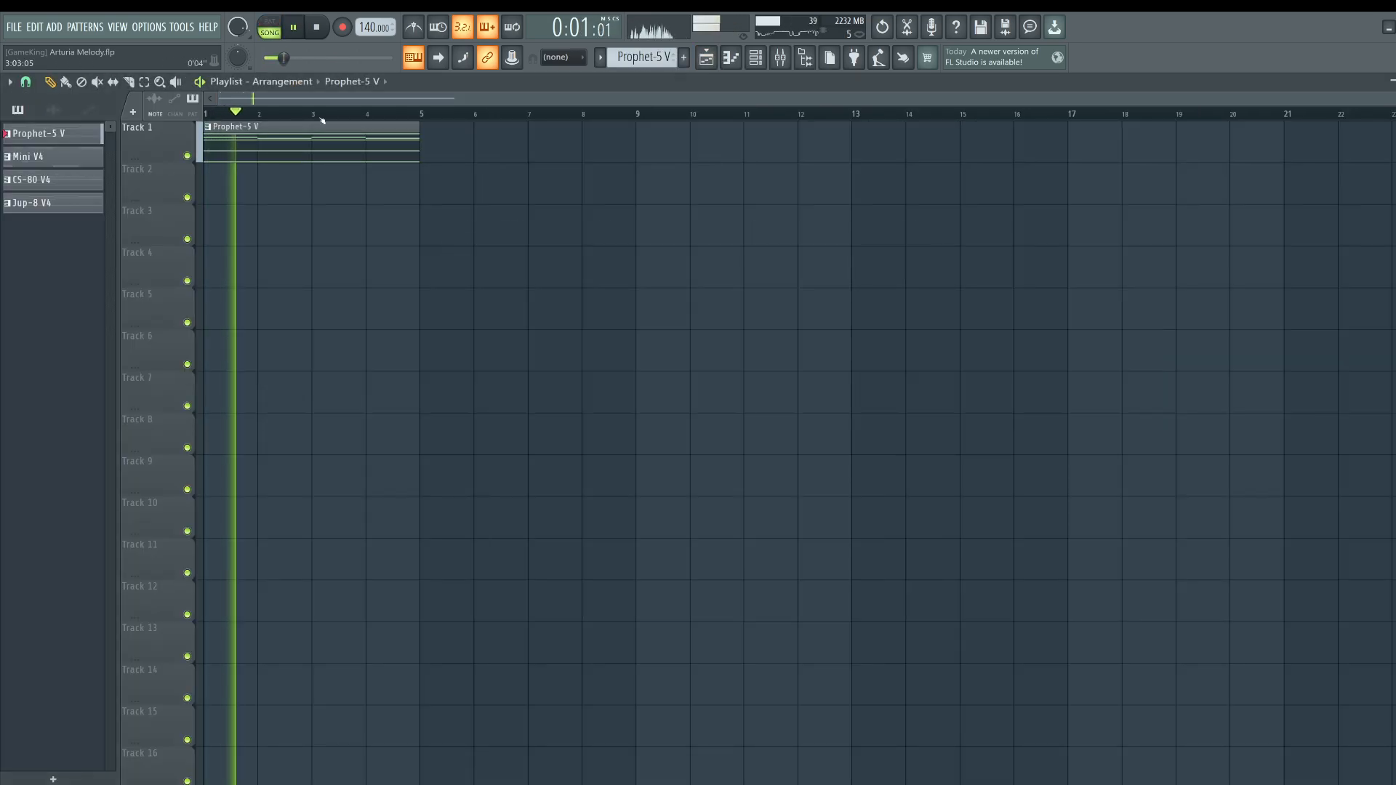
Step: Repeat the Prophet-5 V clip through bar 16 and lay two Mini V4 clips on track 2 starting at bar 9
click(462, 138)
drag(29, 156, 388, 171)
key(ctrl+b)
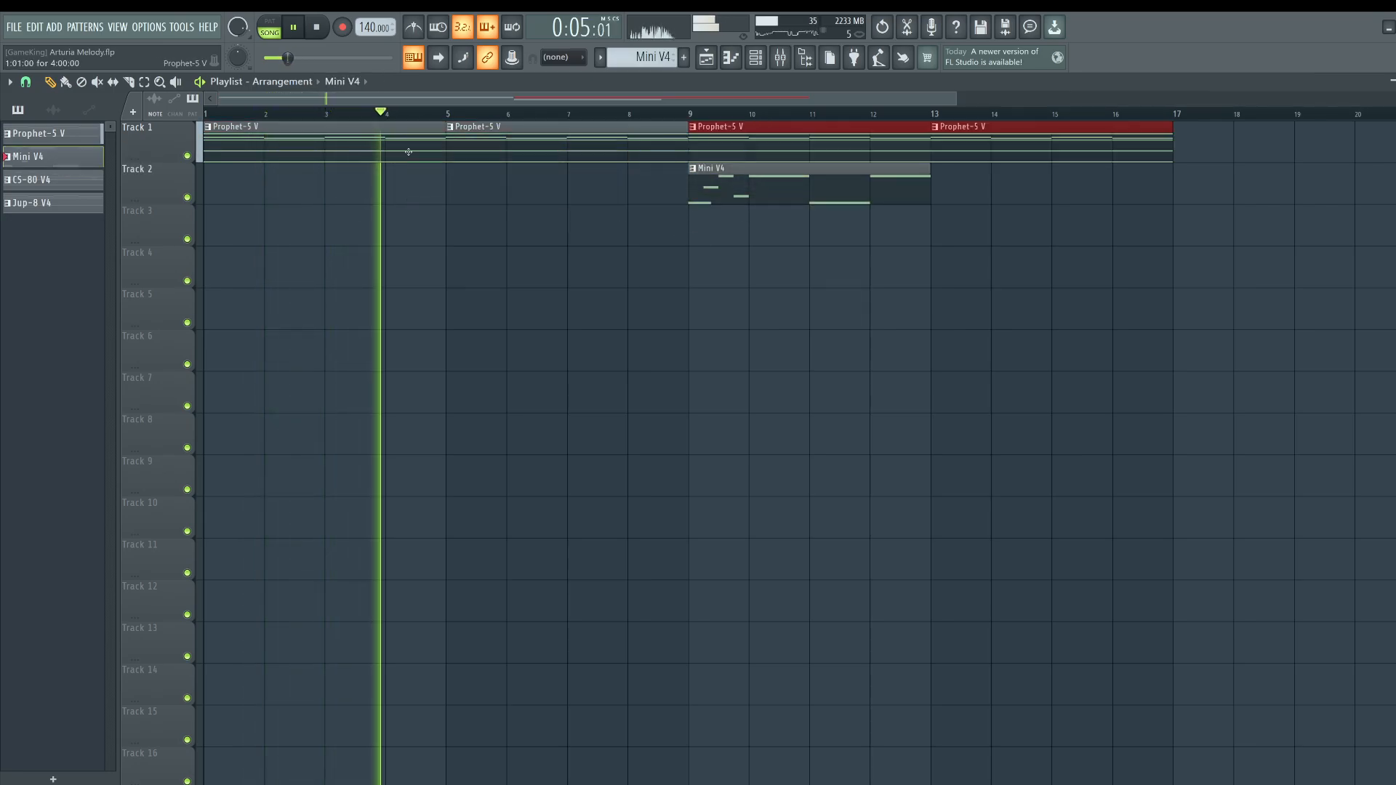
scroll(490, 115, down, 2)
ctrl+click(556, 192)
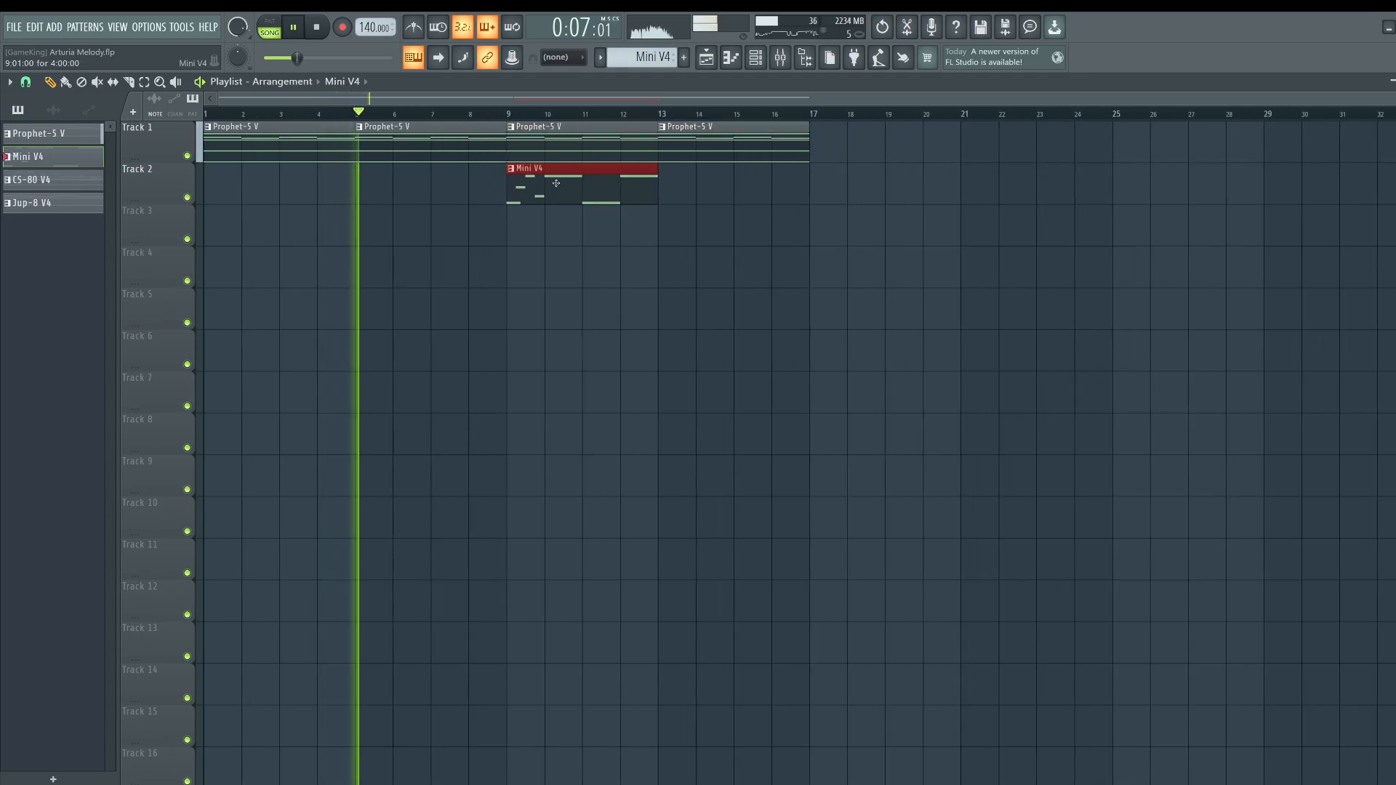
key(ctrl+b)
Step: Fill bars 17 to 32 with four CS-80 V4 clips on track 3 and extend the Mini V4 clips on track 2 through bar 32
drag(29, 180, 800, 239)
key(ctrl+b)
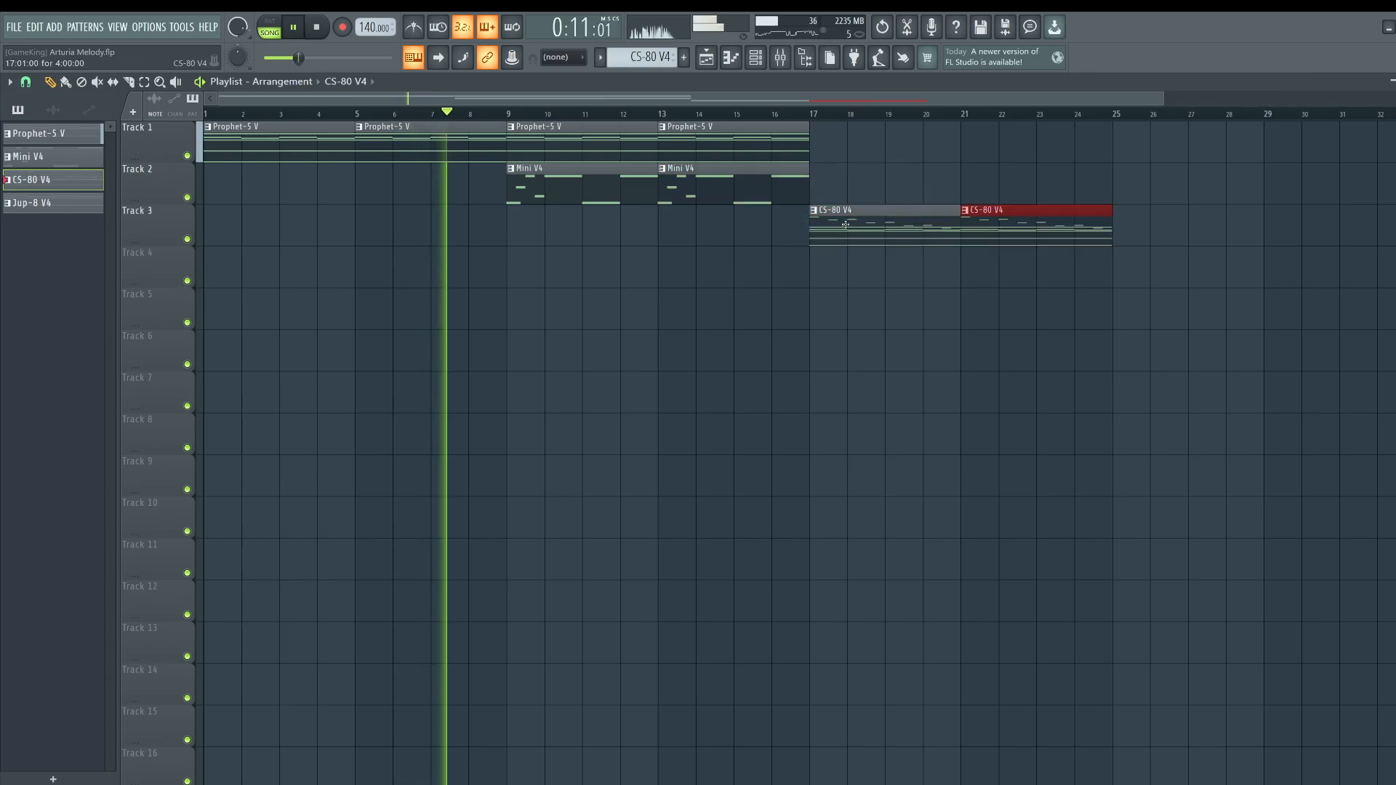
key(ctrl+b)
drag(815, 188, 540, 188)
key(ctrl+b)
key(ctrl+b)
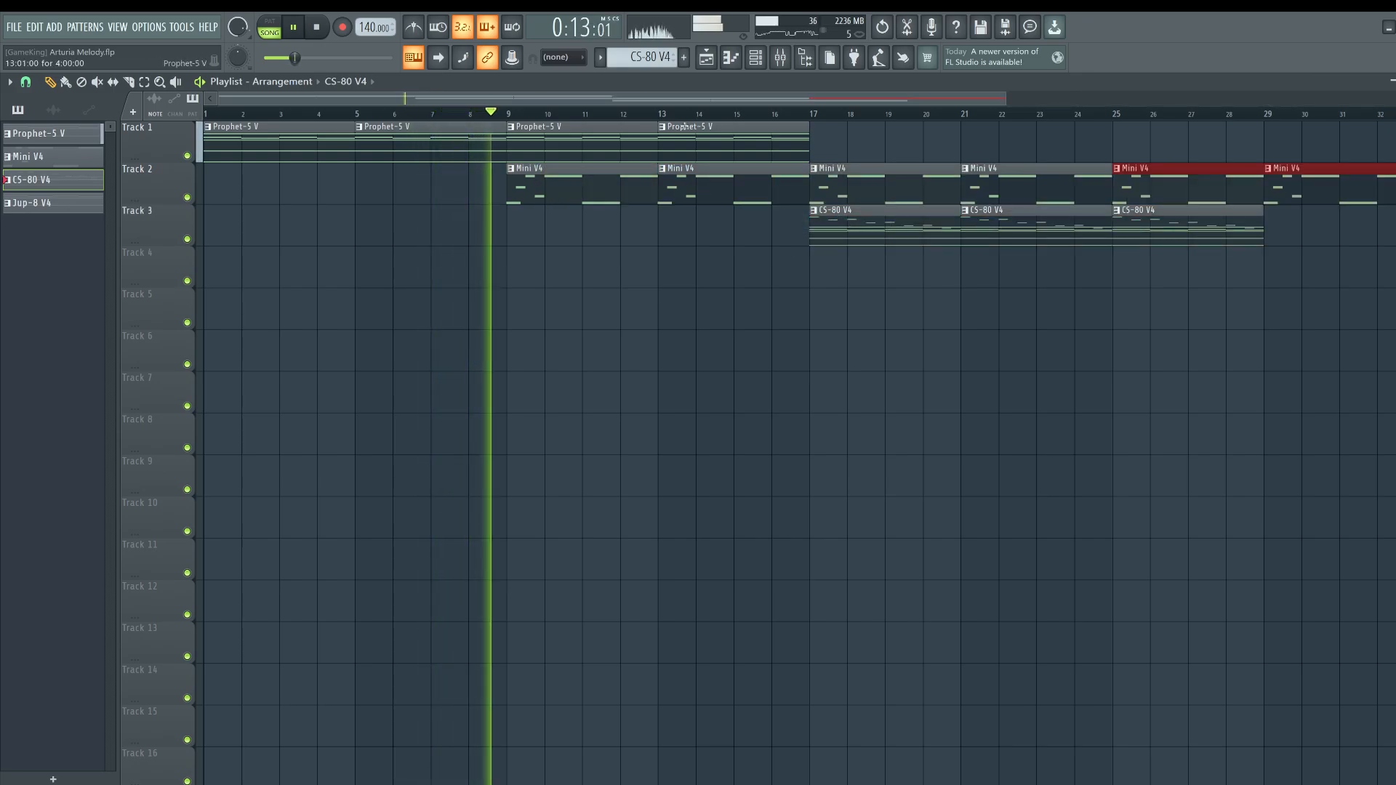
scroll(688, 123, down, 3)
drag(916, 242, 887, 205)
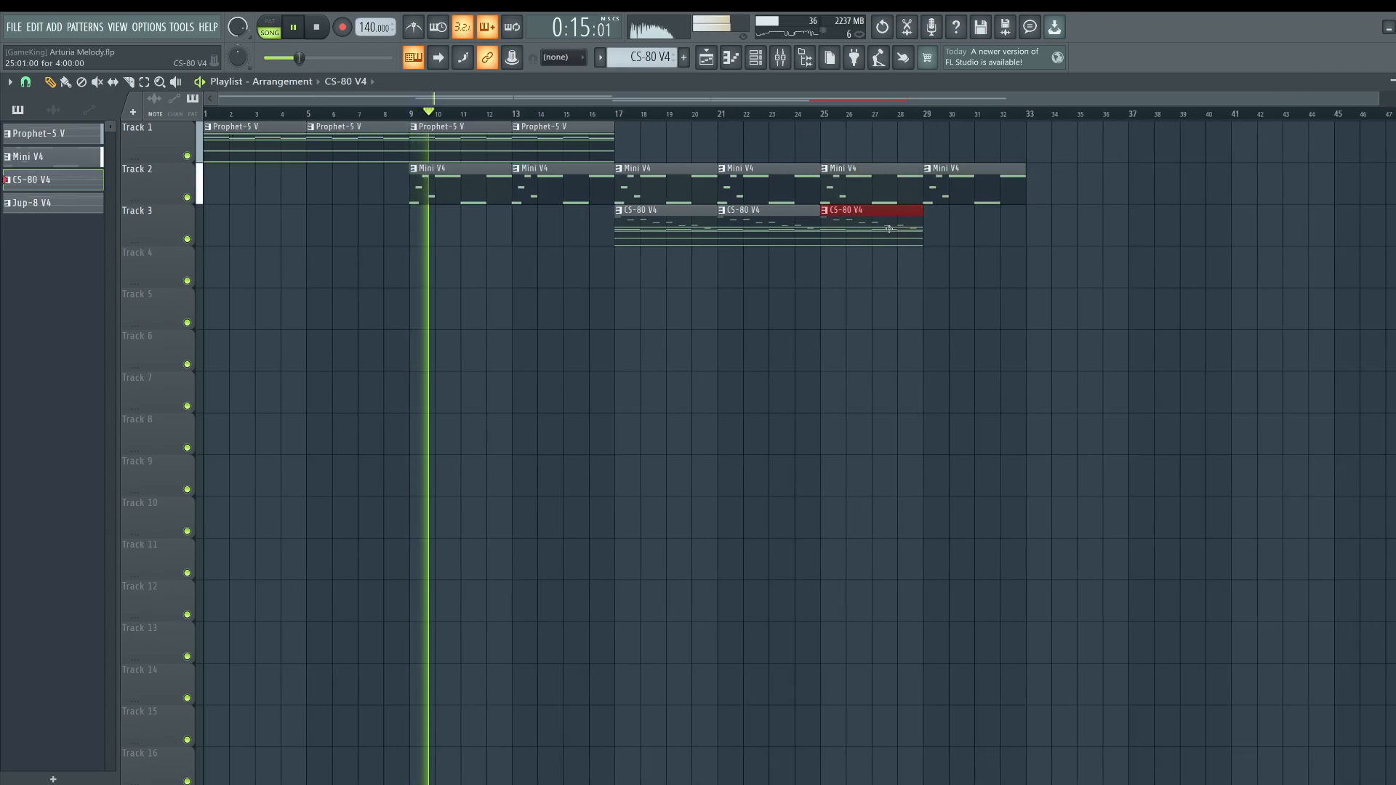
key(ctrl+b)
Step: Place four Jup-8 V4 clips on track 4 from bar 33 and extend the Mini V4 clips on track 2 through bar 48
drag(55, 206, 1028, 284)
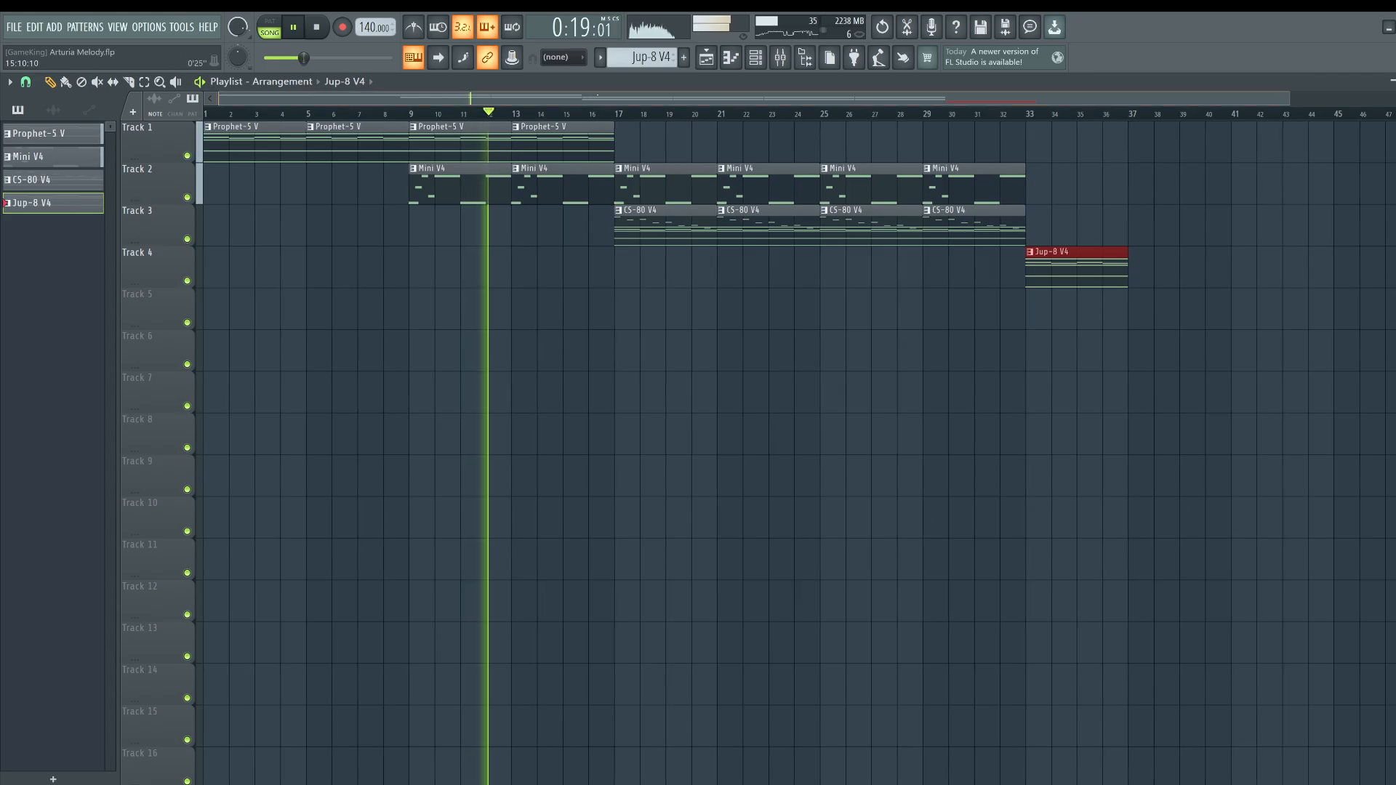
drag(596, 99, 827, 101)
drag(774, 182, 422, 191)
key(ctrl+b)
ctrl+click(832, 268)
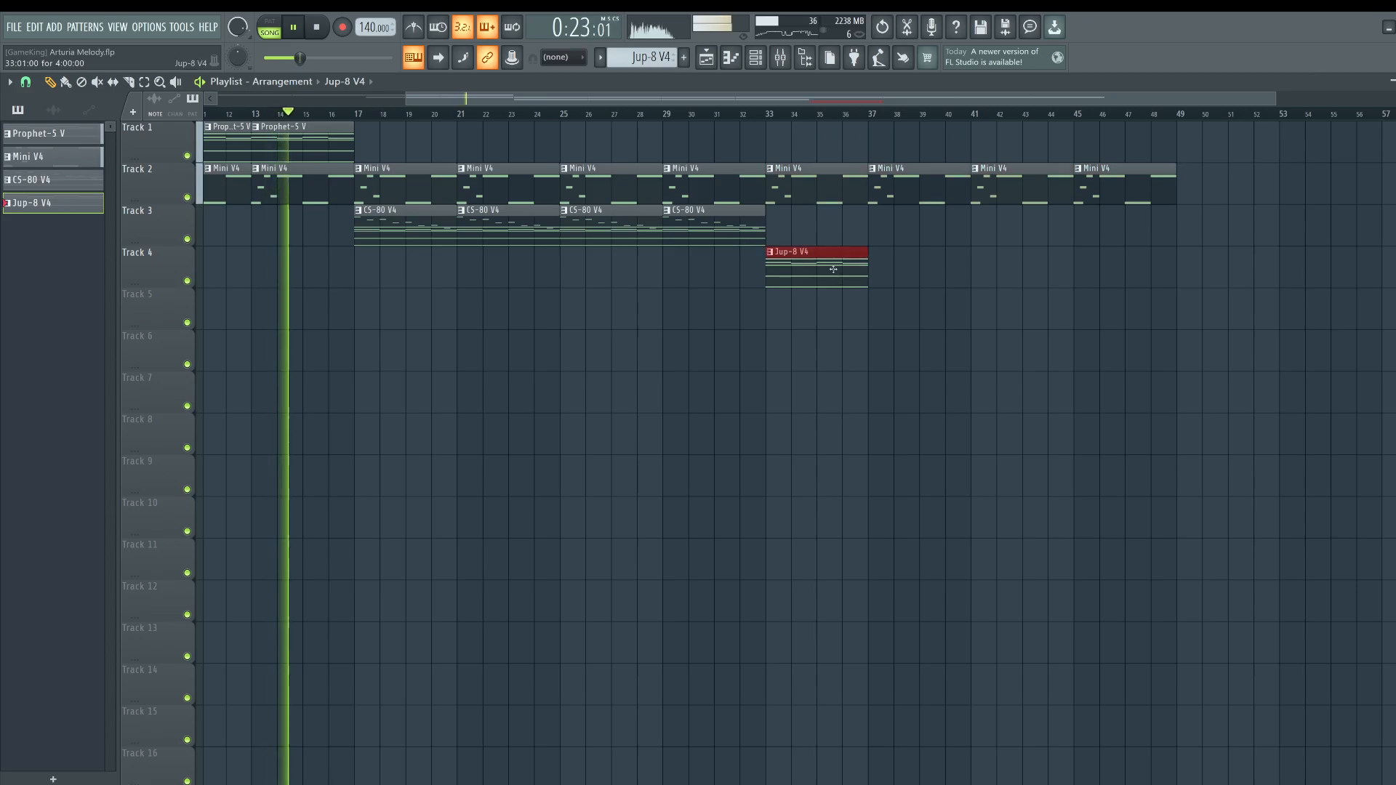
key(ctrl+b)
key(ctrl+b)
key(ctrl+b)
Step: Copy two Prophet-5 V clips to bars 41 to 48 on track 1 and save the project
drag(289, 155, 240, 129)
drag(269, 131, 1089, 125)
ctrl+click(911, 144)
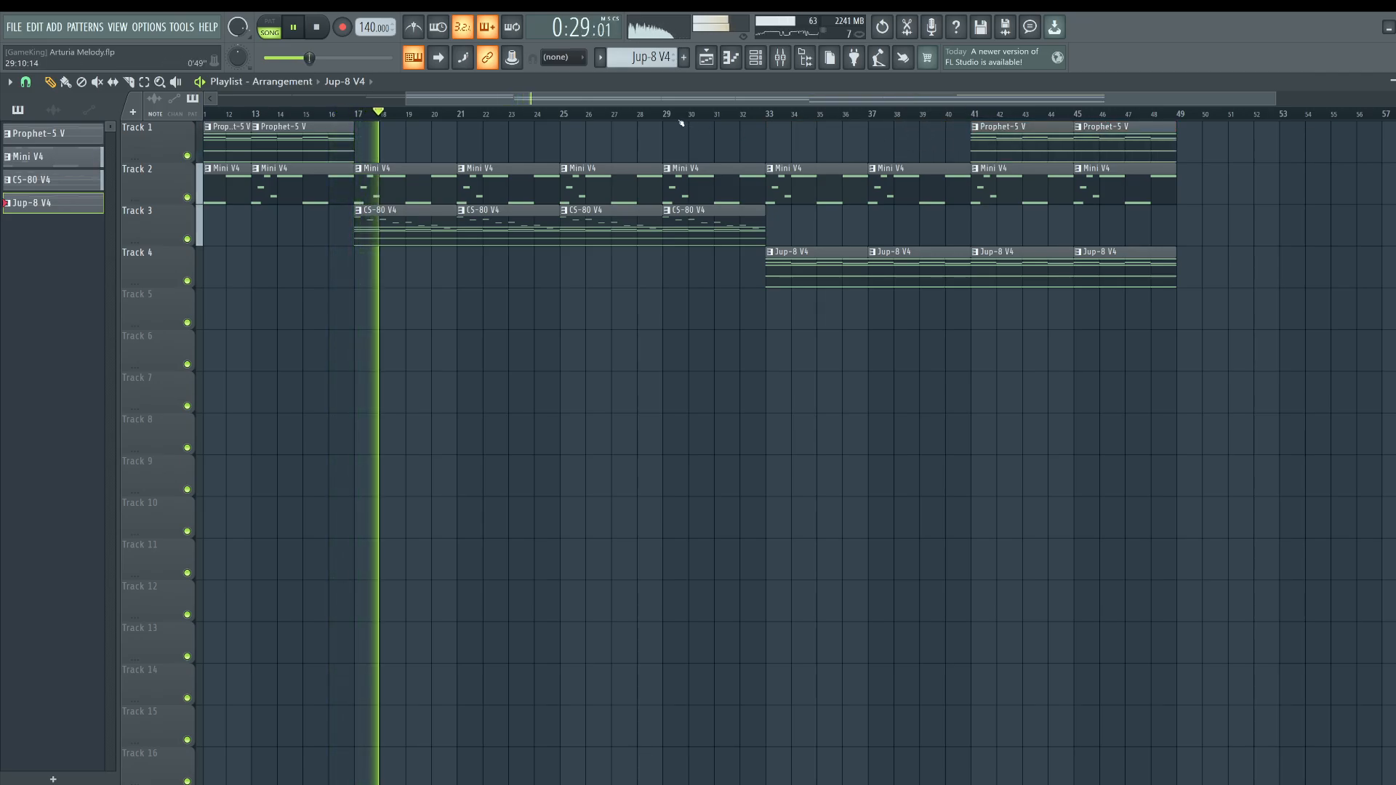
key(ctrl+s)
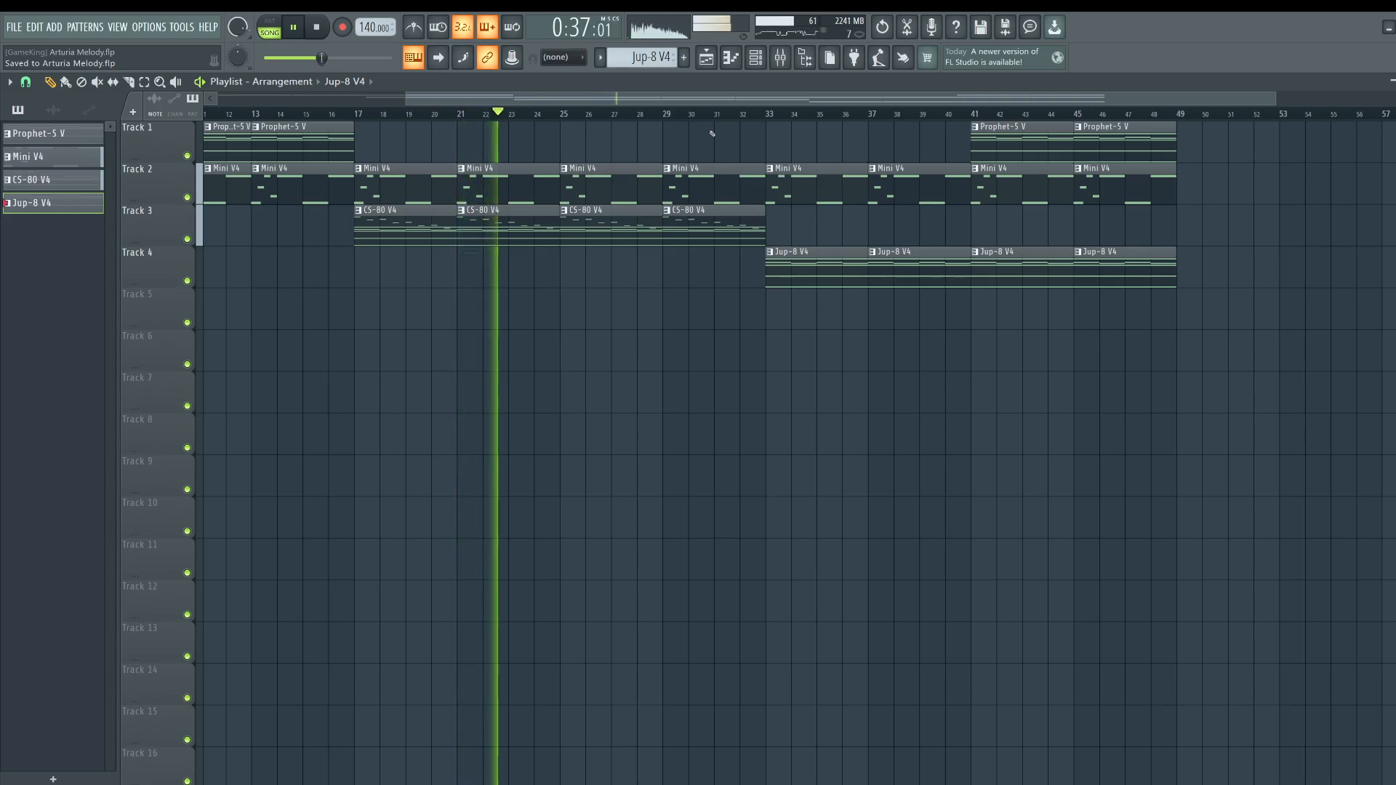
Step: Listen to the arrangement through its final section and check the levels in the mixer
click(760, 66)
right_click(411, 489)
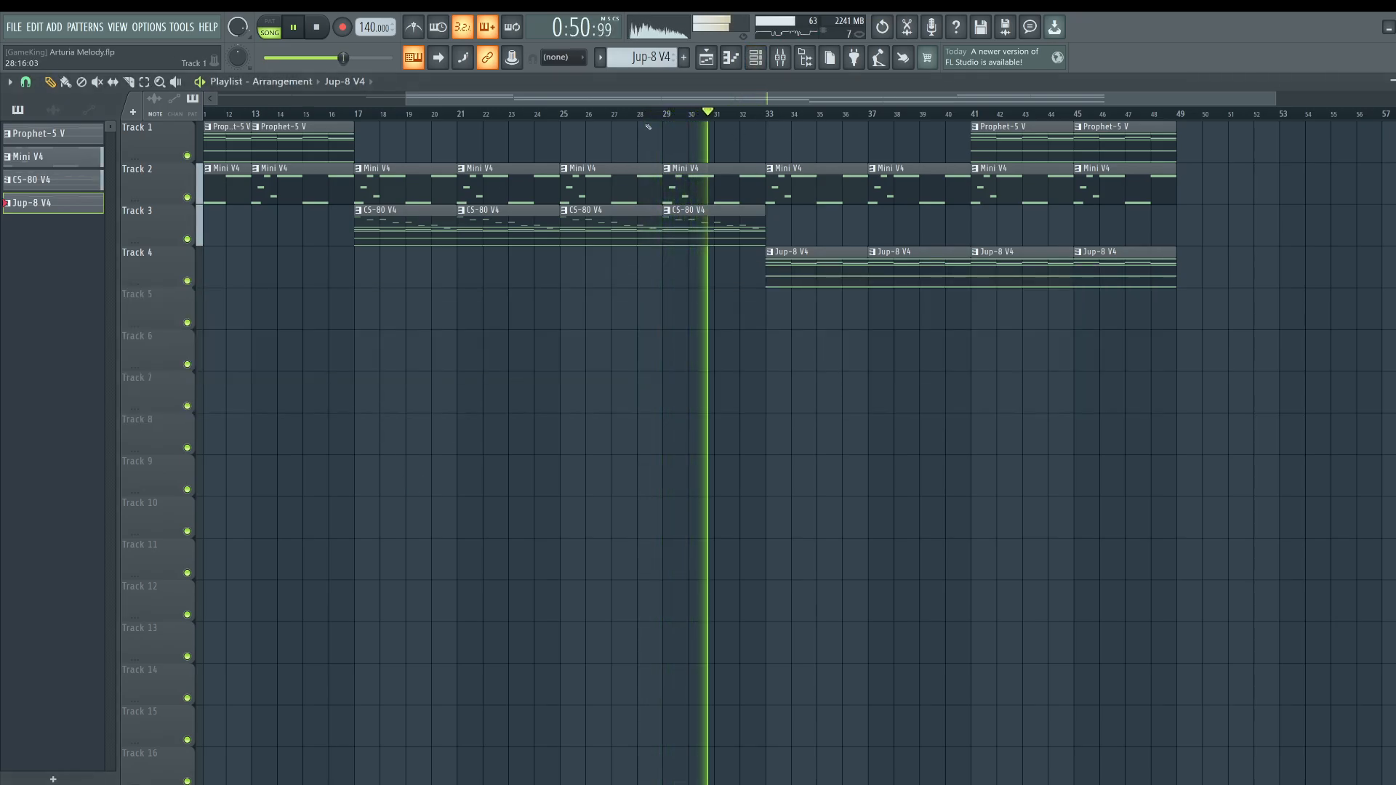
drag(566, 97, 751, 93)
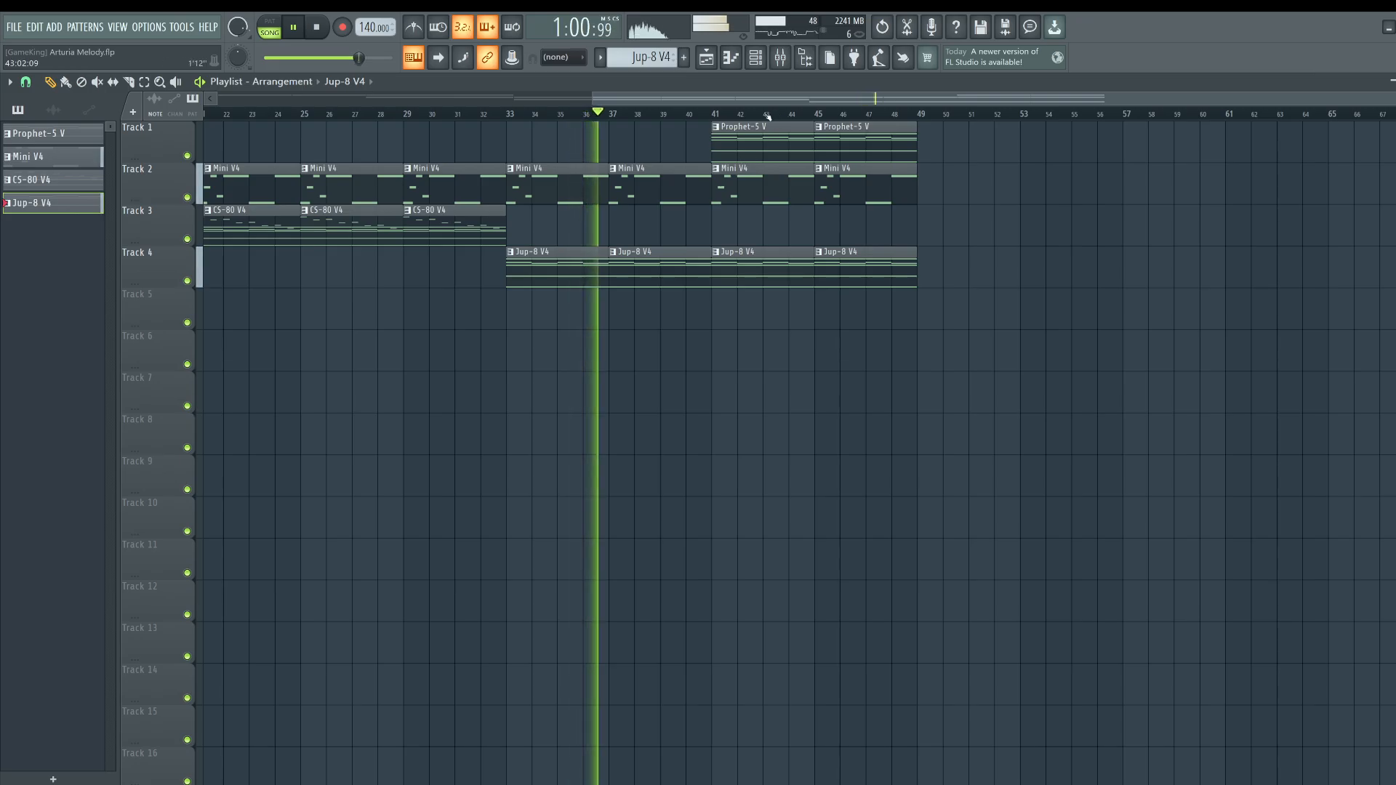
scroll(764, 115, down, 2)
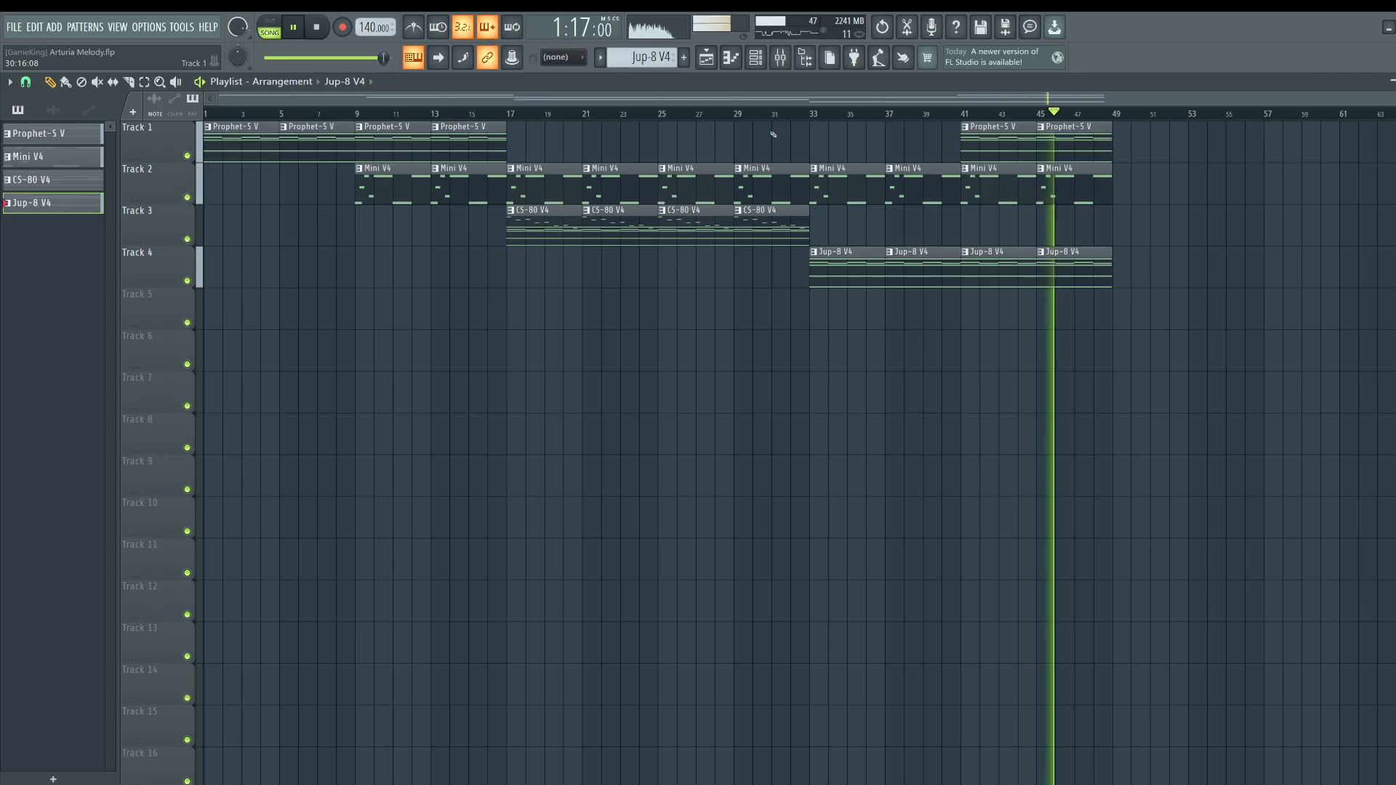
click(780, 58)
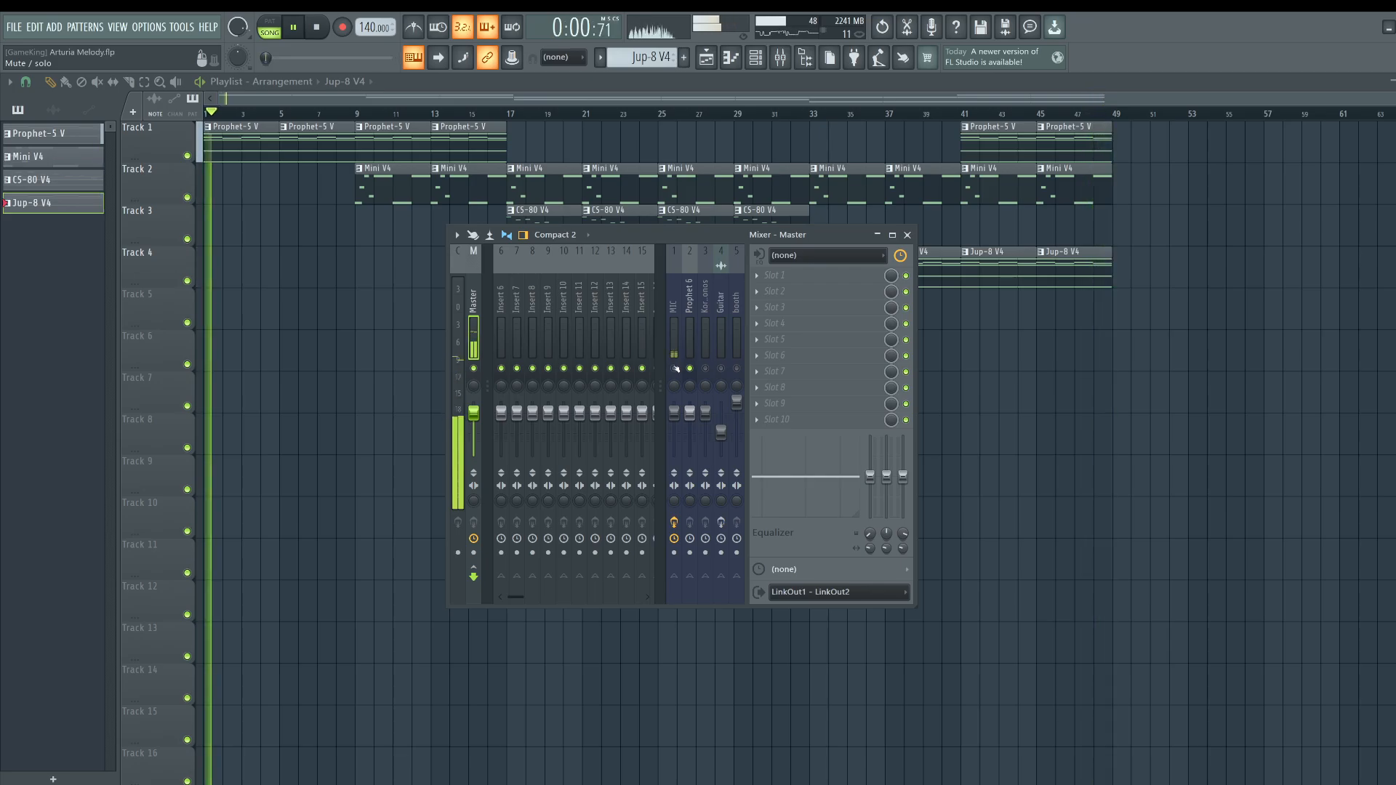
click(906, 235)
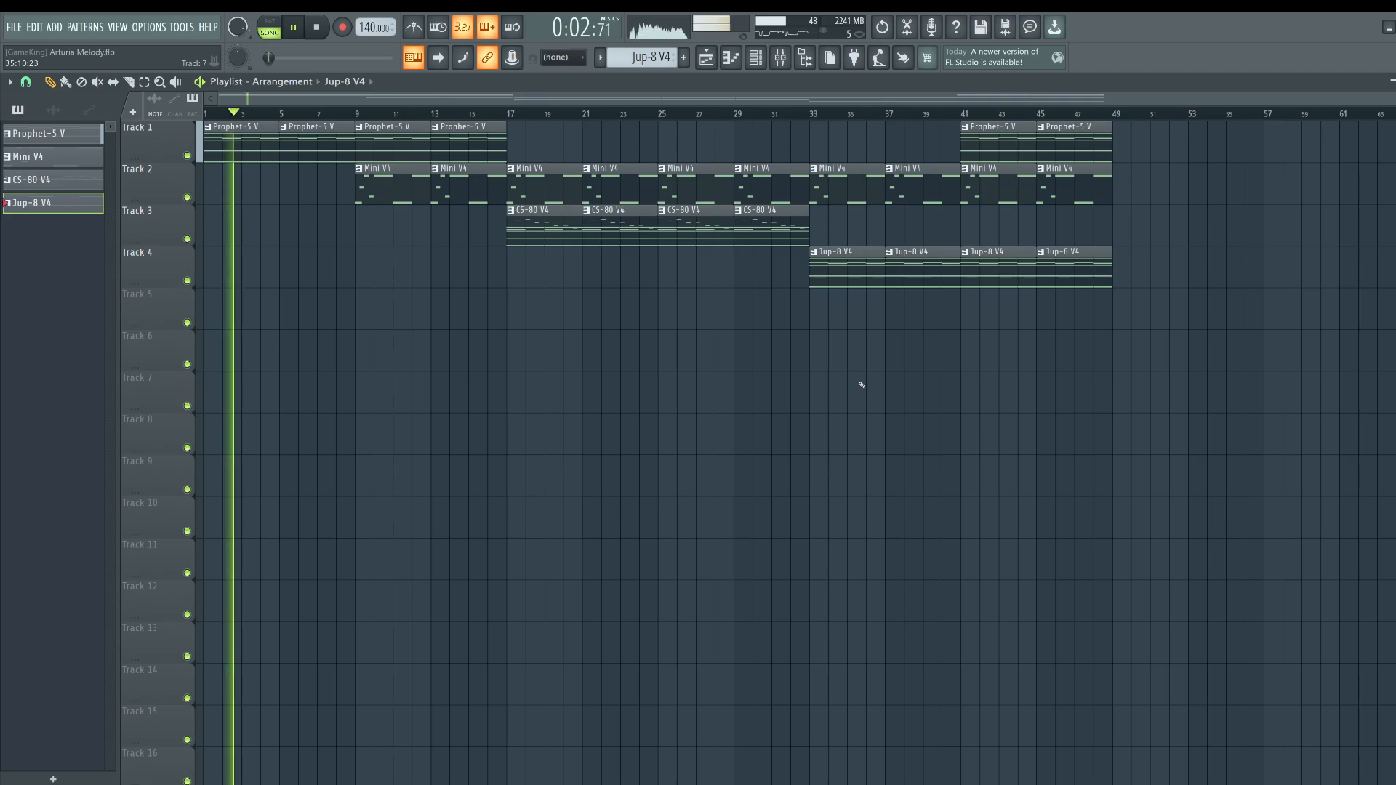